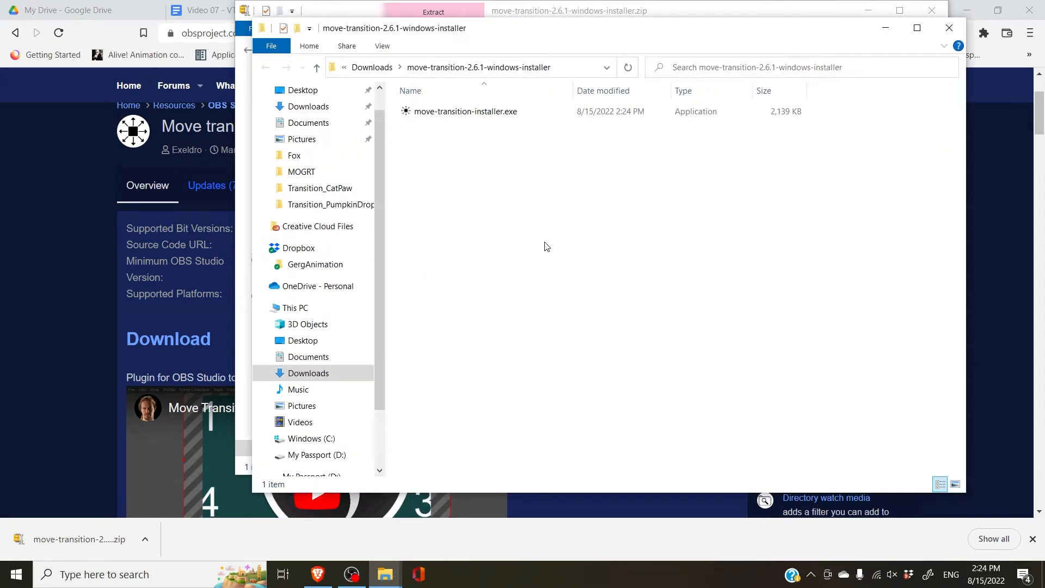
- Run move-transition-installer.exe from the extracted move-transition-2.6.1-windows-installer folder
{"action": "double_click", "coordinate": [442, 113]}
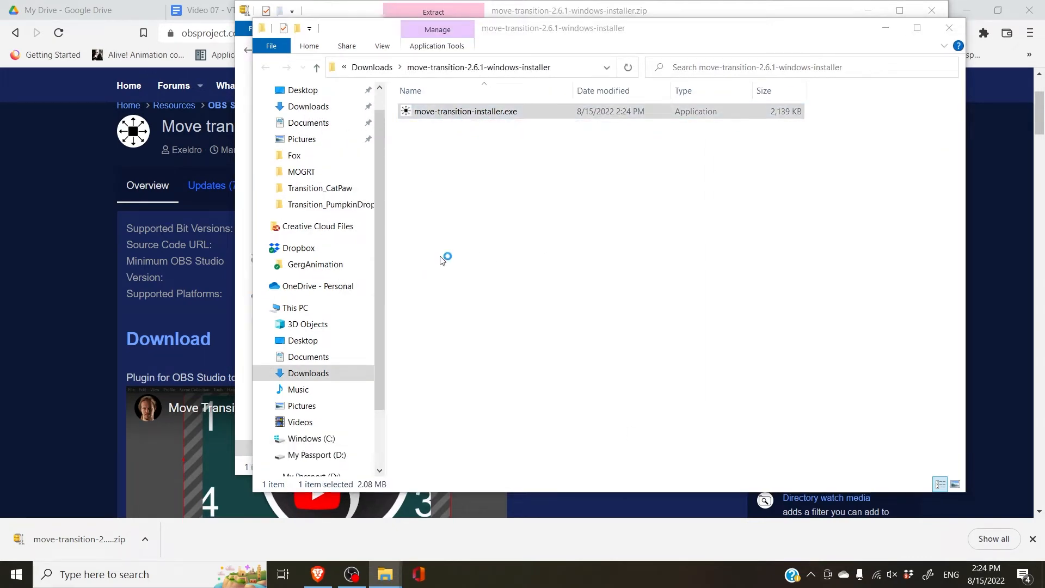
{"action": "left_click", "coordinate": [362, 186]}
{"action": "left_click", "coordinate": [570, 410]}
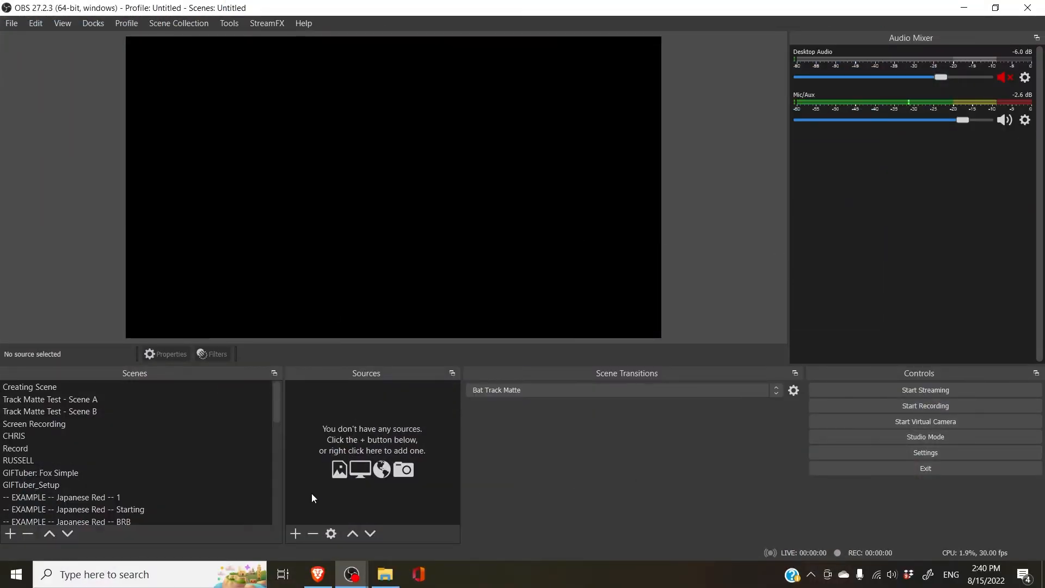
- Create a new media source named "VTuber: Bee Video" in the empty scene
{"action": "left_click", "coordinate": [297, 538]}
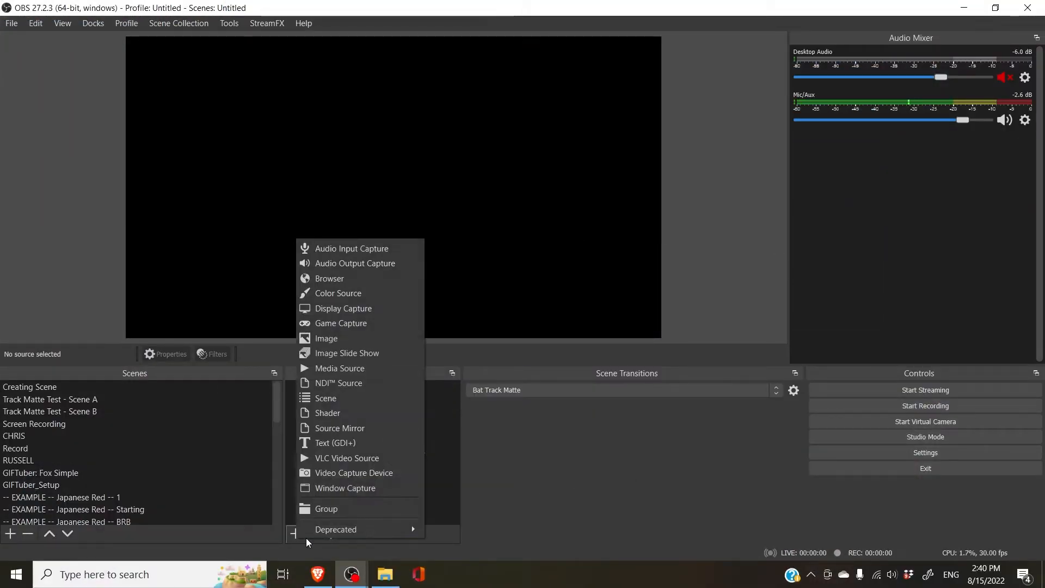
{"action": "left_click", "coordinate": [353, 375]}
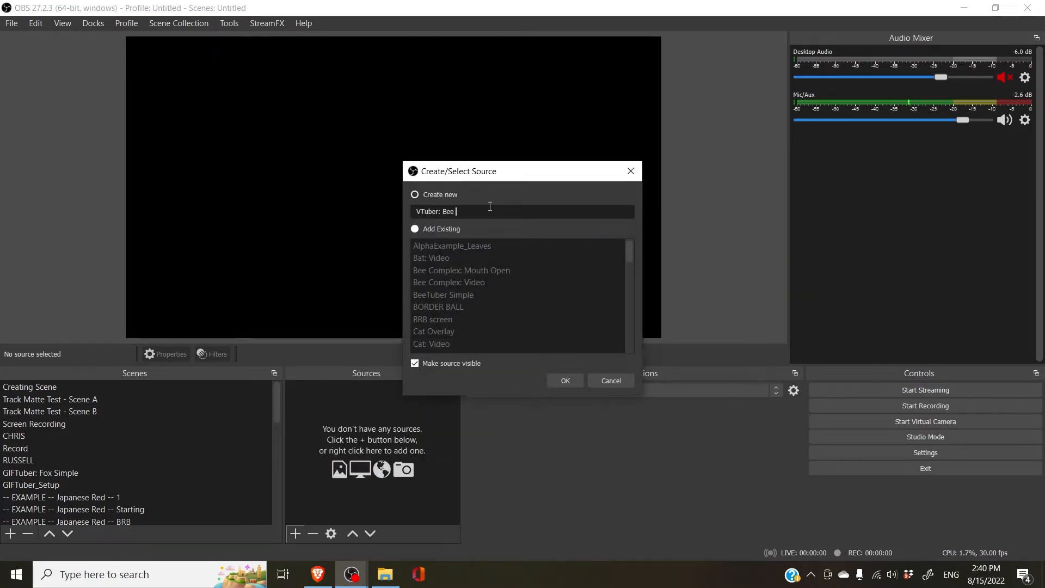
{"action": "type", "text": "VTuber: Bee Video"}
{"action": "key", "text": "Return"}
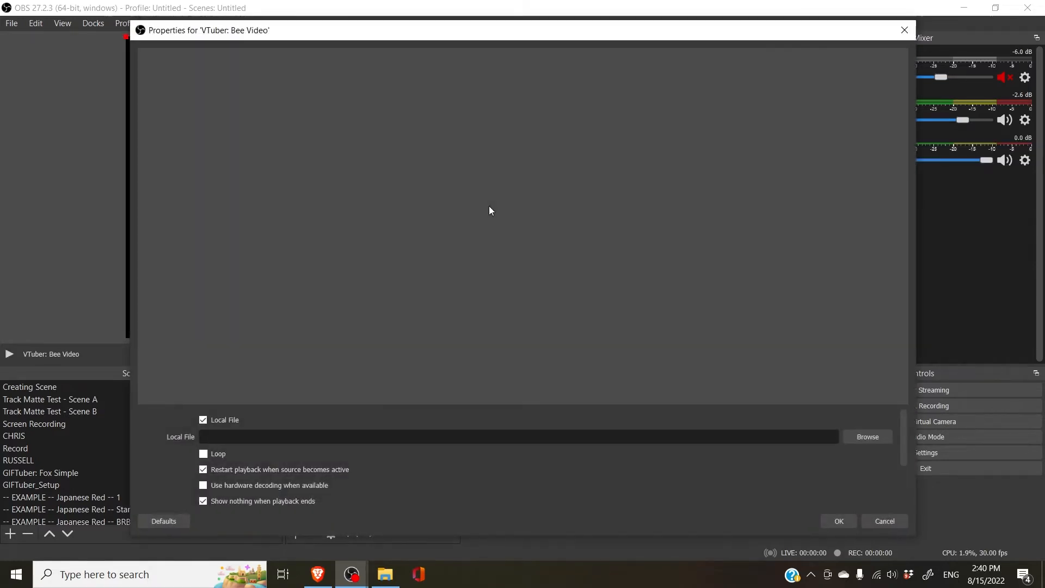
- Load Level2.webm from the BeeTuberSimple OBS folder into the Bee Video source with looping enabled
{"action": "left_click", "coordinate": [869, 438]}
{"action": "left_click", "coordinate": [190, 195]}
{"action": "scroll", "coordinate": [403, 229], "scroll_direction": "down", "scroll_amount": 5}
{"action": "double_click", "coordinate": [403, 223]}
{"action": "scroll", "coordinate": [403, 224], "scroll_direction": "down", "scroll_amount": 5}
{"action": "double_click", "coordinate": [381, 274]}
{"action": "double_click", "coordinate": [415, 153]}
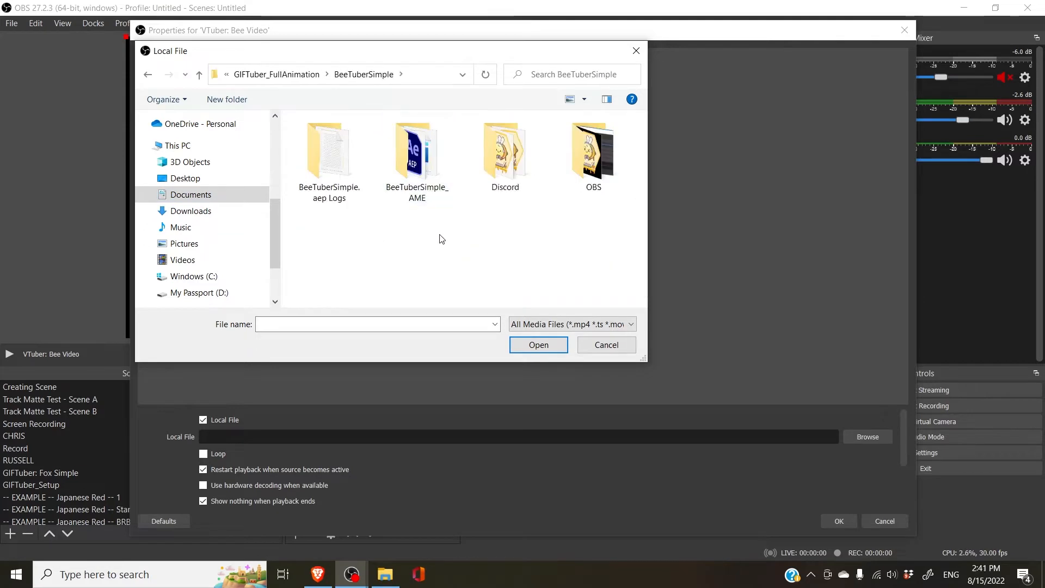
{"action": "double_click", "coordinate": [594, 155]}
{"action": "double_click", "coordinate": [416, 162]}
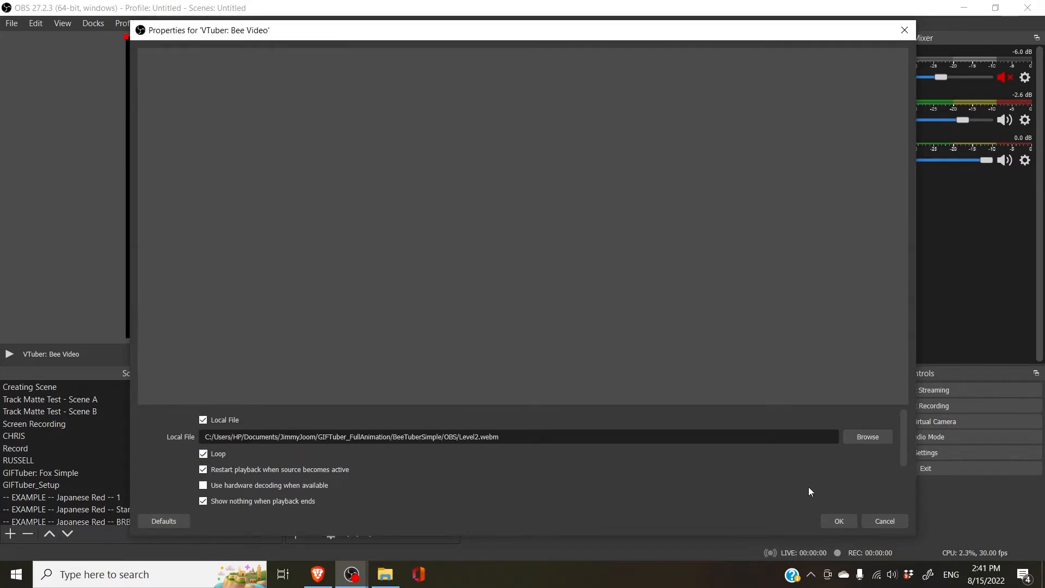
{"action": "left_click", "coordinate": [839, 521]}
- Add an image source named "VTuber: Bee Mouth Open" that uses MouthOpen.png
{"action": "left_click", "coordinate": [295, 534]}
{"action": "left_click", "coordinate": [332, 332]}
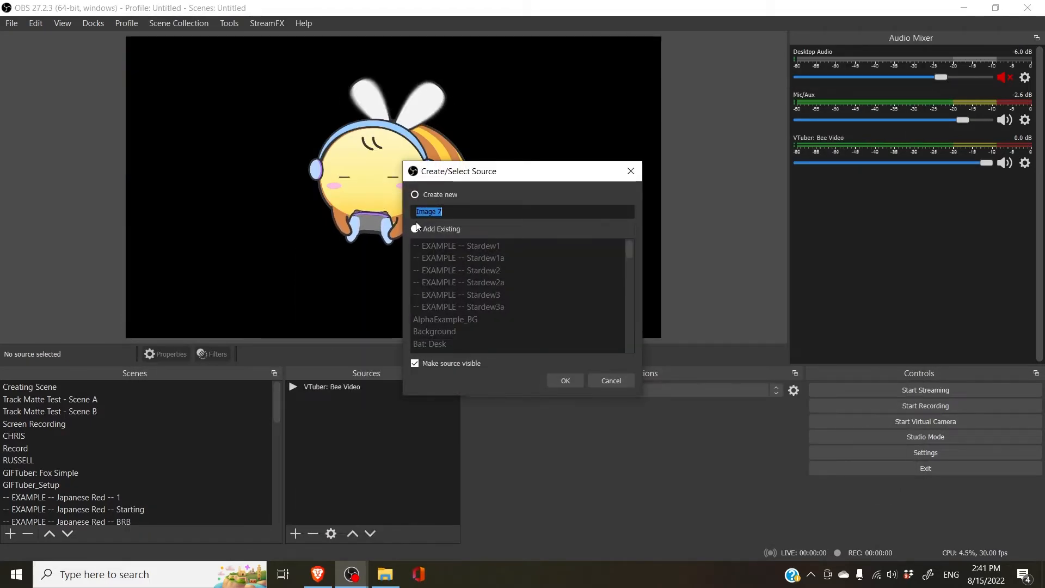
{"action": "type", "text": "VTuber: Bee Mouth O"}
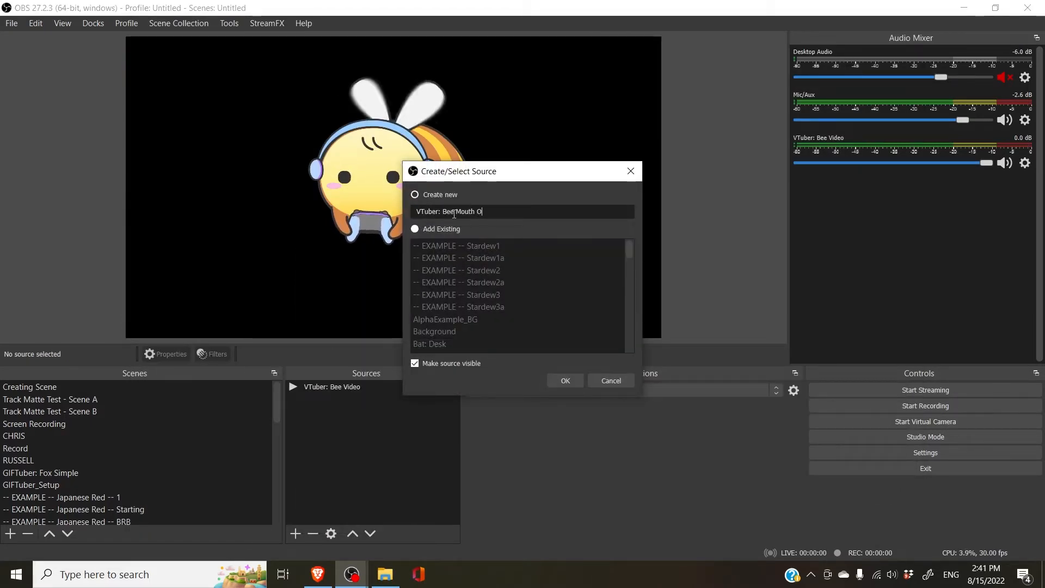
{"action": "type", "text": "pen"}
{"action": "key", "text": "Return"}
{"action": "left_click", "coordinate": [877, 421]}
{"action": "left_click", "coordinate": [519, 167]}
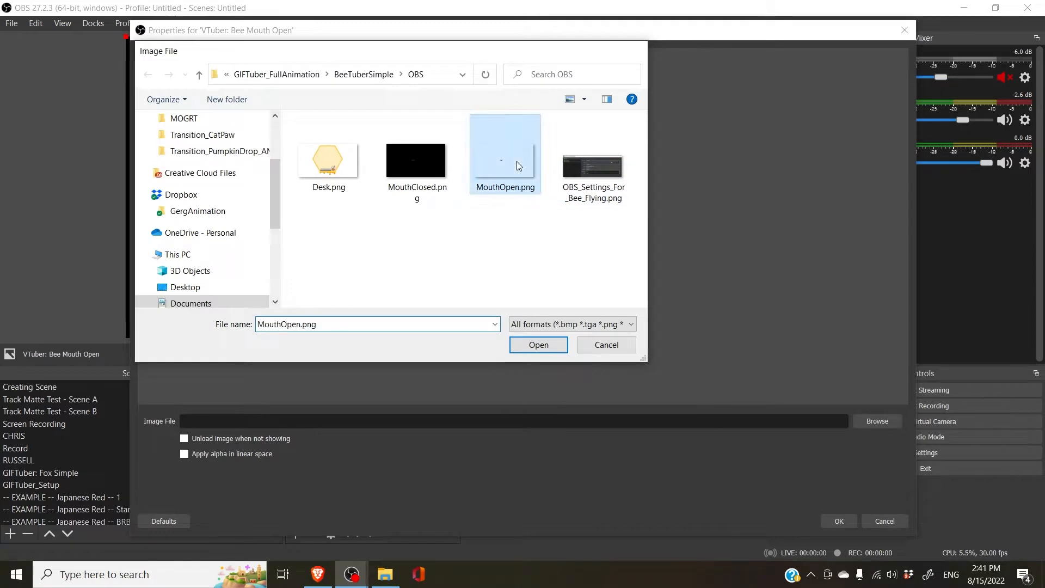
{"action": "double_click", "coordinate": [519, 166]}
{"action": "left_click", "coordinate": [842, 520]}
- Add an image source named "VTuber: Bee Mouth Closed" that uses MouthClosed.png
{"action": "left_click", "coordinate": [295, 533]}
{"action": "left_click", "coordinate": [329, 338]}
{"action": "type", "text": "VTuber:"}
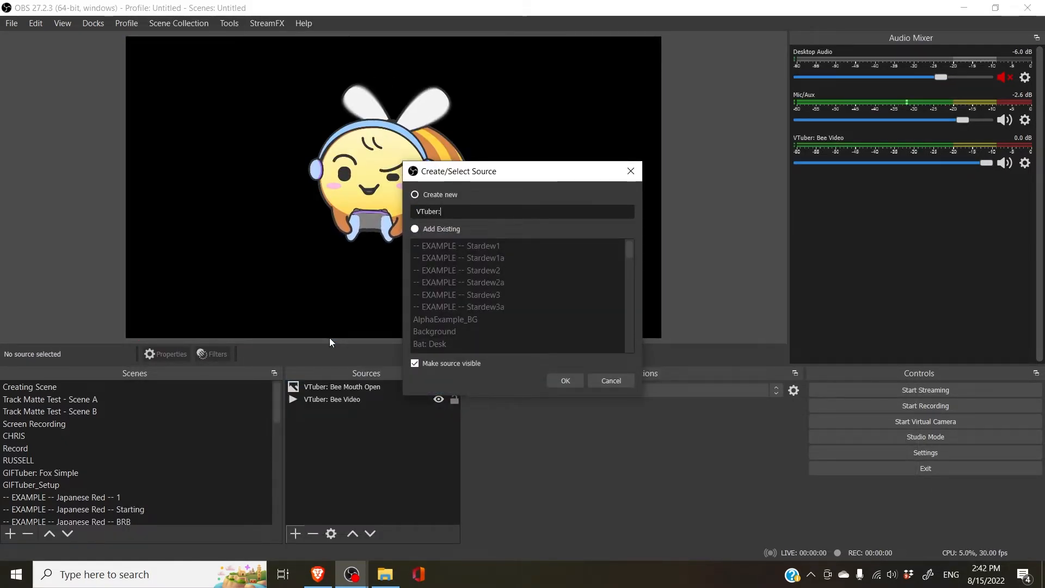
{"action": "type", "text": " Bee Mouth Clo"}
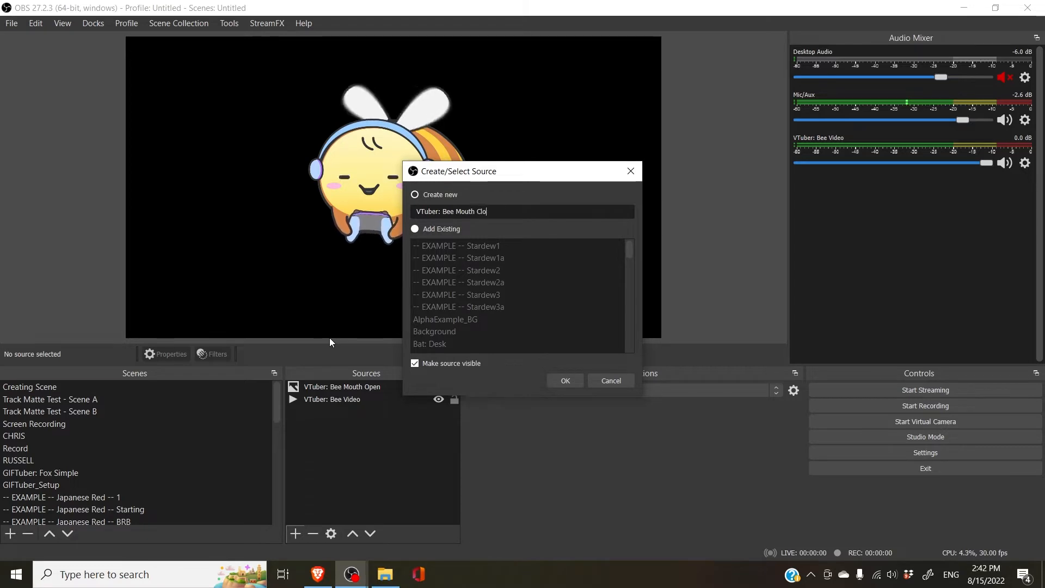
{"action": "type", "text": "sed"}
{"action": "key", "text": "Return"}
{"action": "left_click", "coordinate": [877, 421]}
{"action": "double_click", "coordinate": [420, 164]}
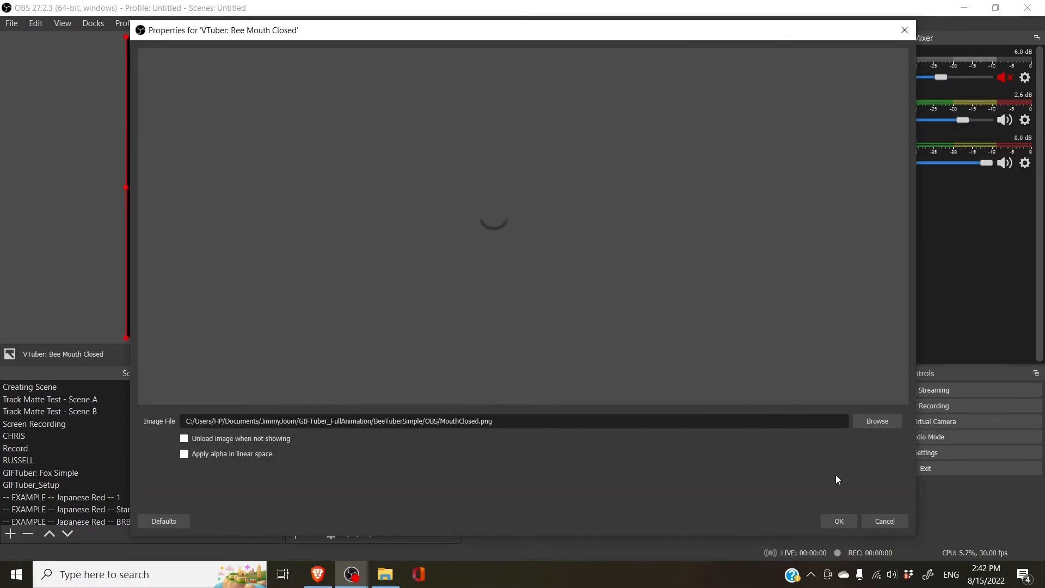
{"action": "left_click", "coordinate": [839, 521]}
- Move the Bee Mouth Open source above Bee Mouth Closed in the source order
{"action": "left_click", "coordinate": [365, 401]}
{"action": "left_click", "coordinate": [374, 388], "text": "ctrl"}
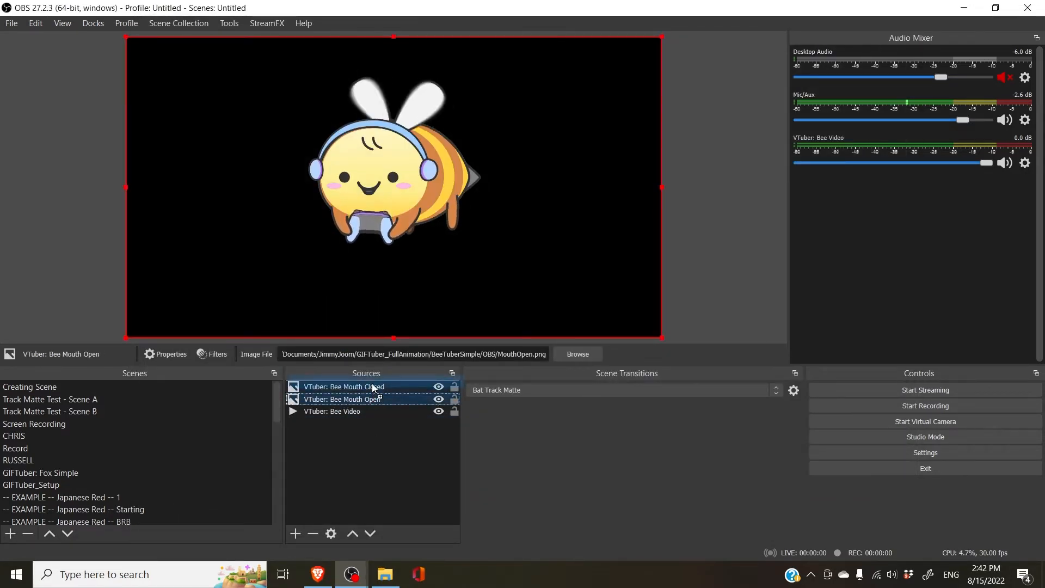
{"action": "left_click_drag", "start_coordinate": [373, 385], "coordinate": [373, 384]}
- Toggle the visibility of the Bee Mouth Open source to compare the open and closed mouths in the preview
{"action": "left_click", "coordinate": [440, 387]}
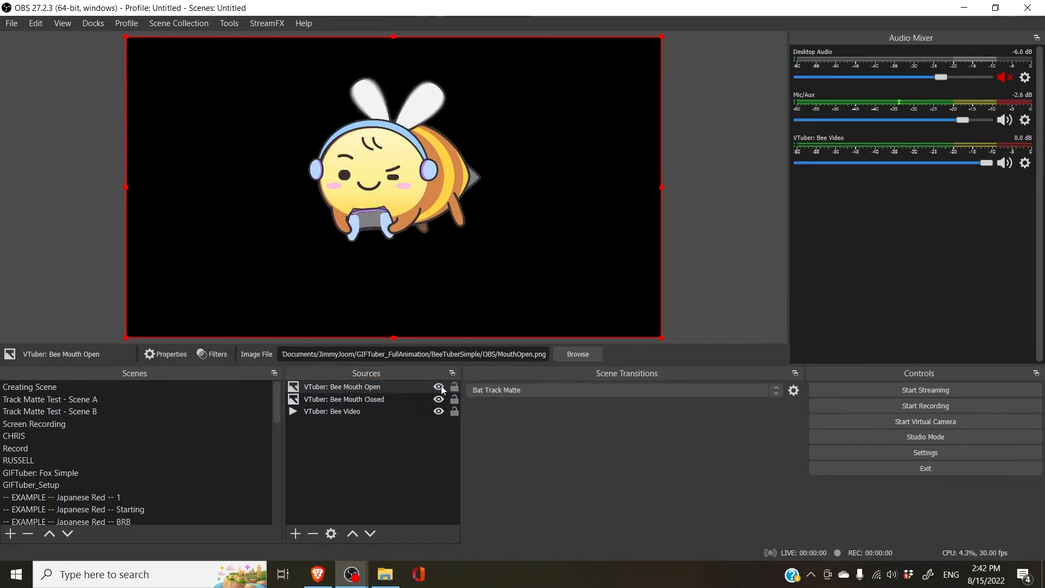
{"action": "left_click", "coordinate": [440, 387]}
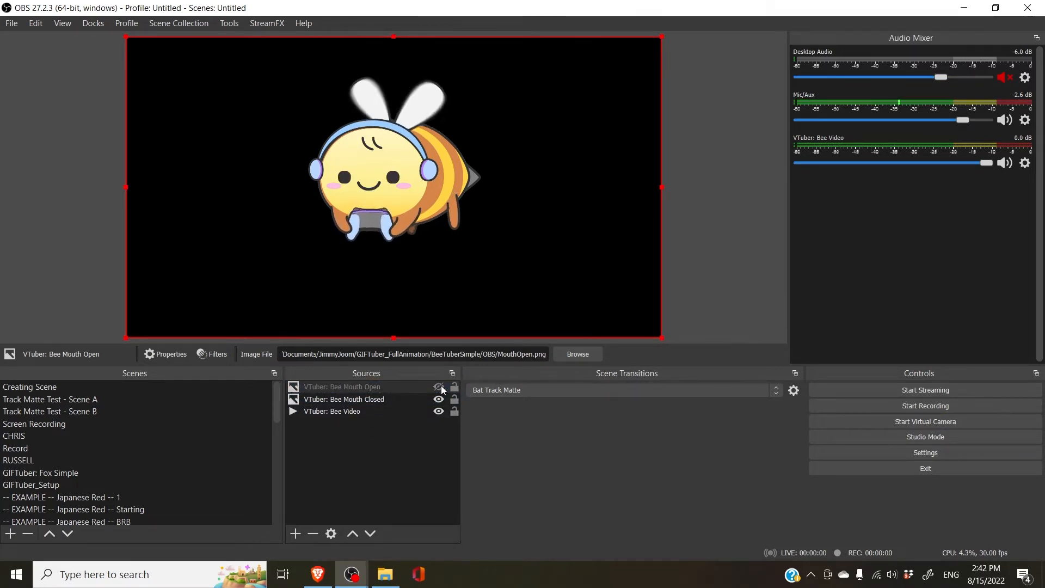
{"action": "left_click", "coordinate": [439, 387]}
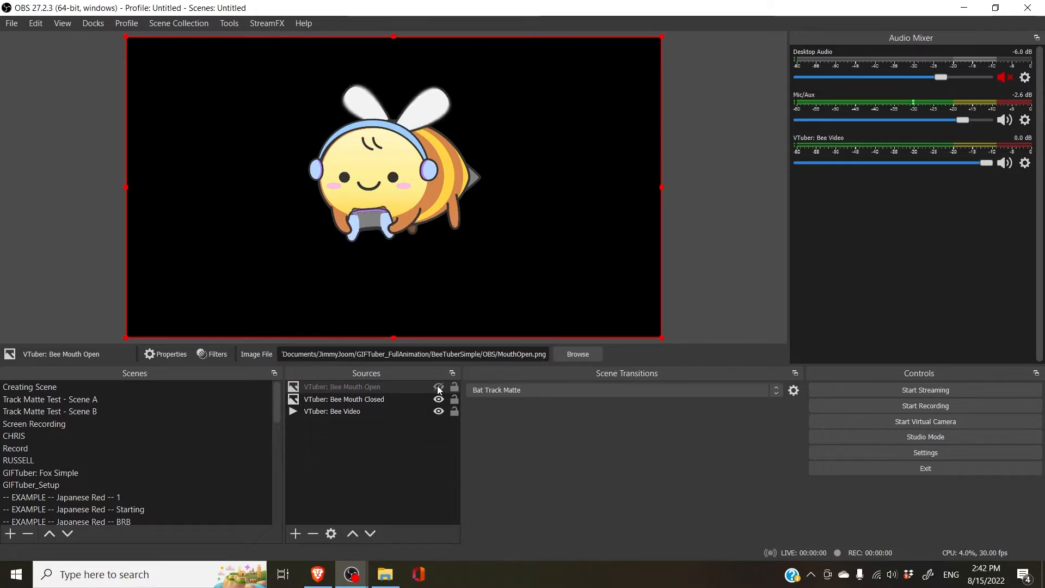
{"action": "left_click", "coordinate": [439, 387]}
{"action": "left_click", "coordinate": [439, 388]}
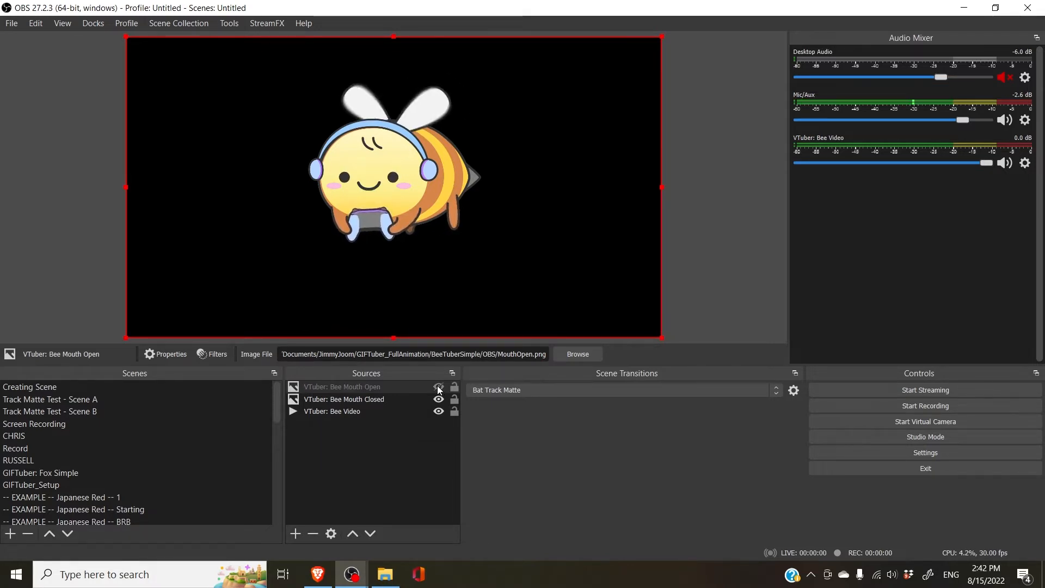
{"action": "left_click", "coordinate": [439, 387]}
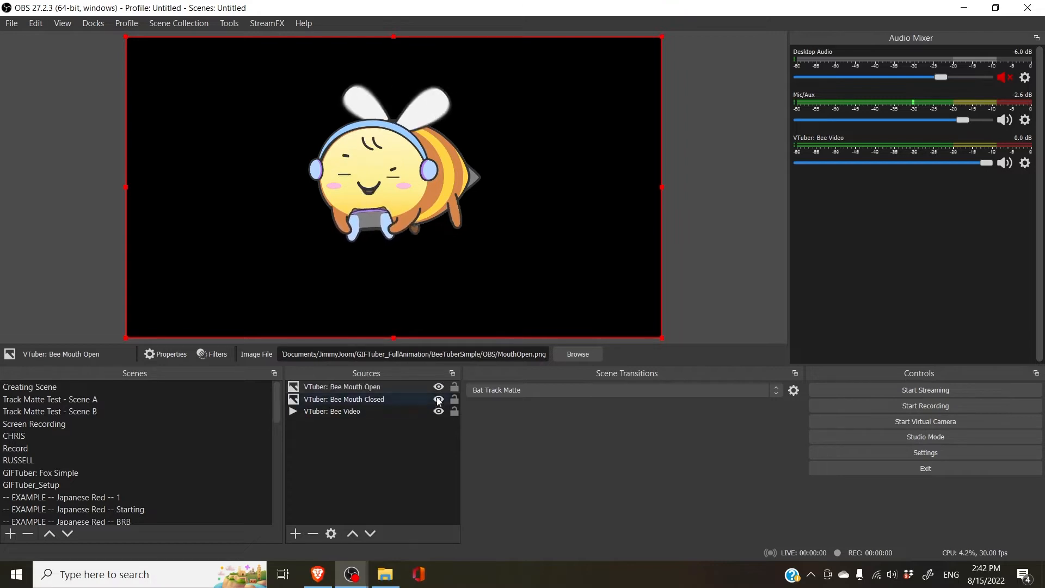
- Add an image source named "VTuber: Bee Desk" that uses Desk.png and place it beneath all other sources
{"action": "left_click", "coordinate": [388, 466]}
{"action": "left_click", "coordinate": [296, 534]}
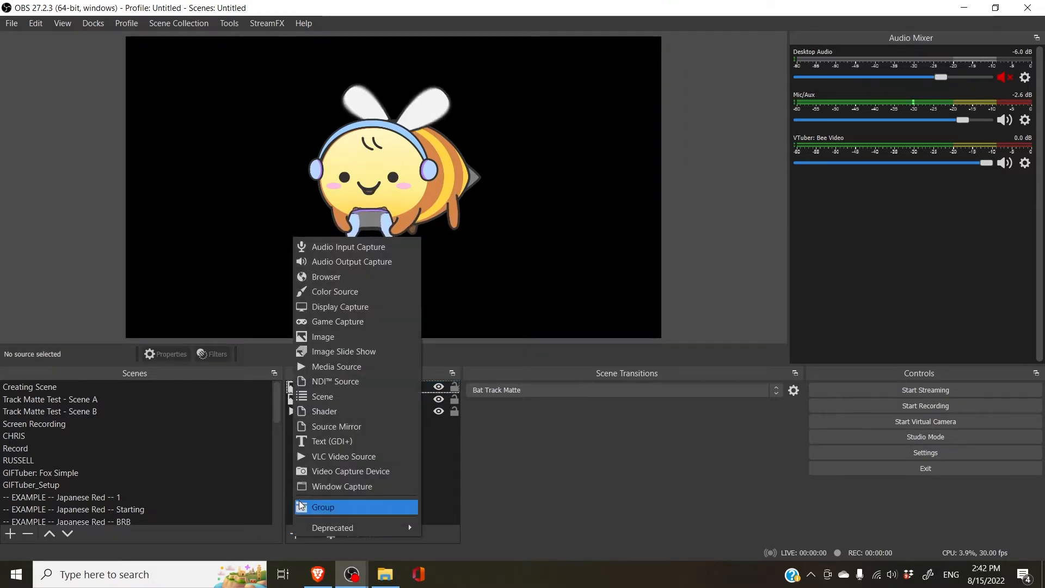
{"action": "left_click", "coordinate": [344, 353]}
{"action": "type", "text": "VTuber: Bee Desk"}
{"action": "key", "text": "Return"}
{"action": "left_click", "coordinate": [877, 421]}
{"action": "double_click", "coordinate": [330, 169]}
{"action": "left_click", "coordinate": [839, 521]}
{"action": "left_click_drag", "start_coordinate": [339, 433], "coordinate": [339, 434]}
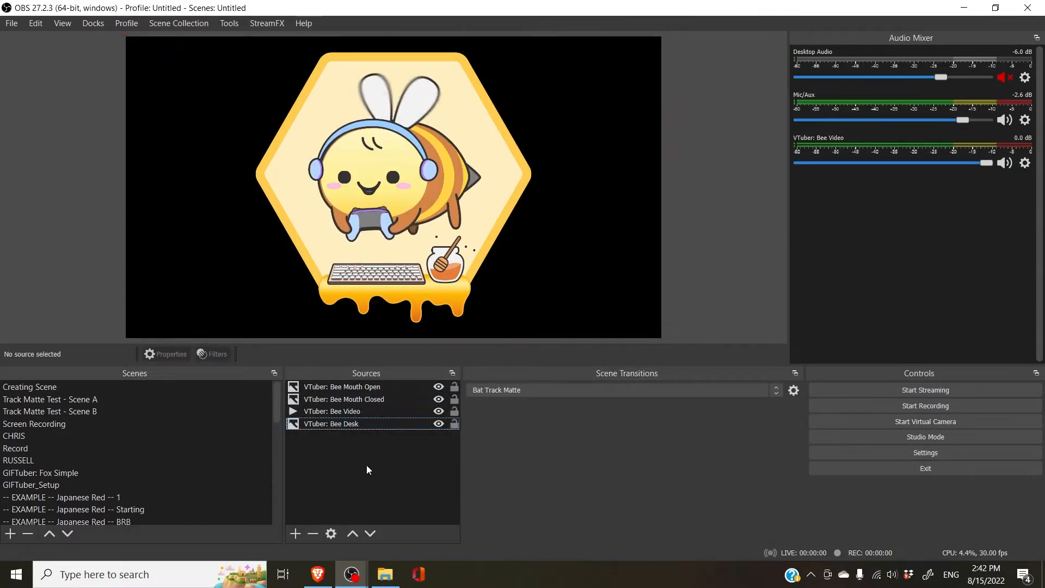
- Group the Bee Mouth Open, Bee Mouth Closed and Bee Video sources under the name "VTuber: Bee"
{"action": "left_click", "coordinate": [407, 387]}
{"action": "left_click", "coordinate": [358, 411], "text": "shift"}
{"action": "right_click", "coordinate": [355, 387]}
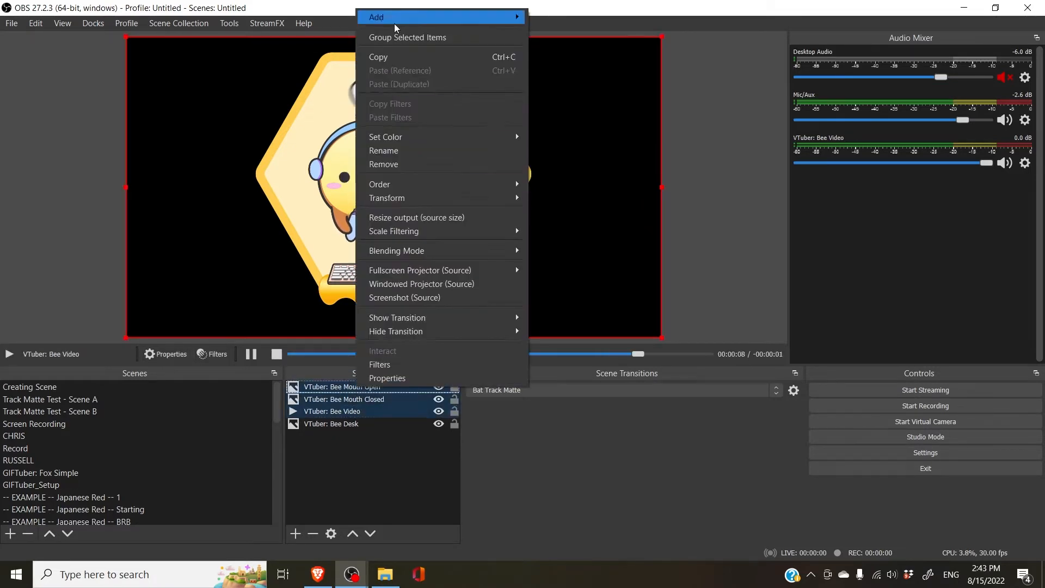
{"action": "left_click", "coordinate": [394, 37]}
{"action": "type", "text": "VTuber: Bee"}
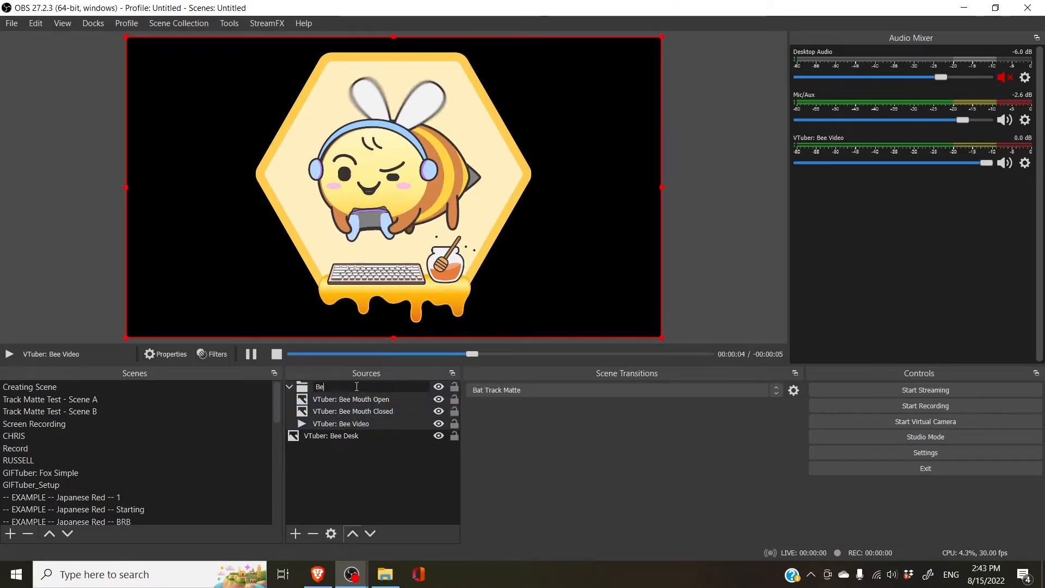
{"action": "left_click", "coordinate": [401, 447]}
{"action": "left_click", "coordinate": [385, 458]}
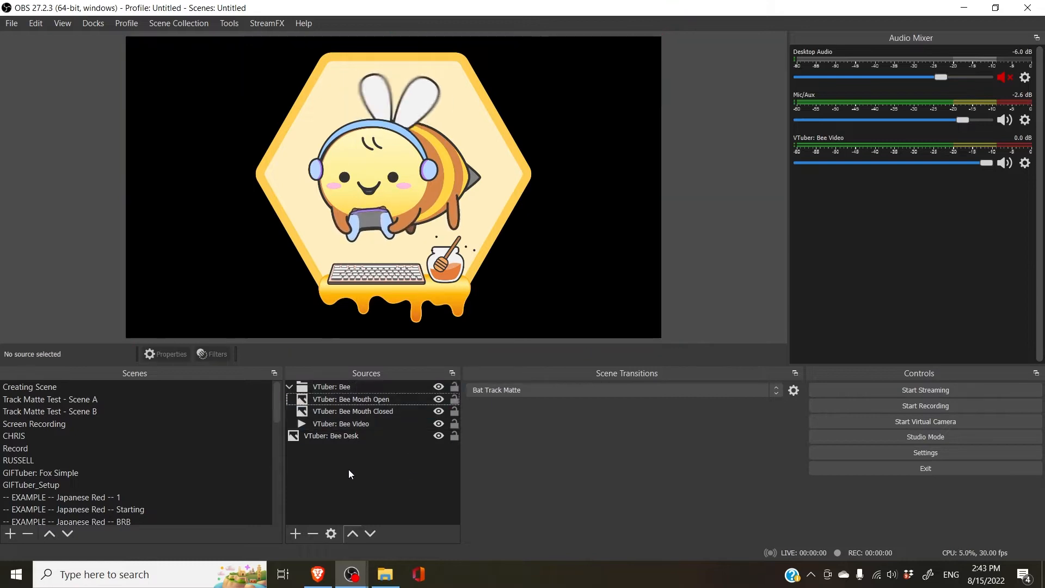
- Add an audio input capture named "VTuber: Bee Mic" with Microphone Array (Realtek(R) Audio) as its device
{"action": "left_click", "coordinate": [295, 534]}
{"action": "left_click", "coordinate": [335, 243]}
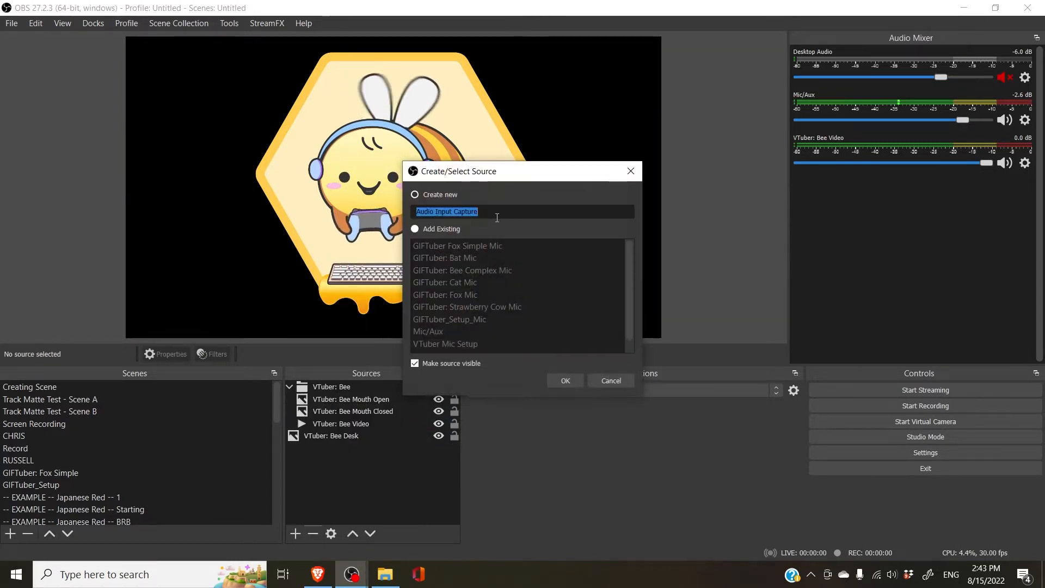
{"action": "type", "text": "VTuber: Bee"}
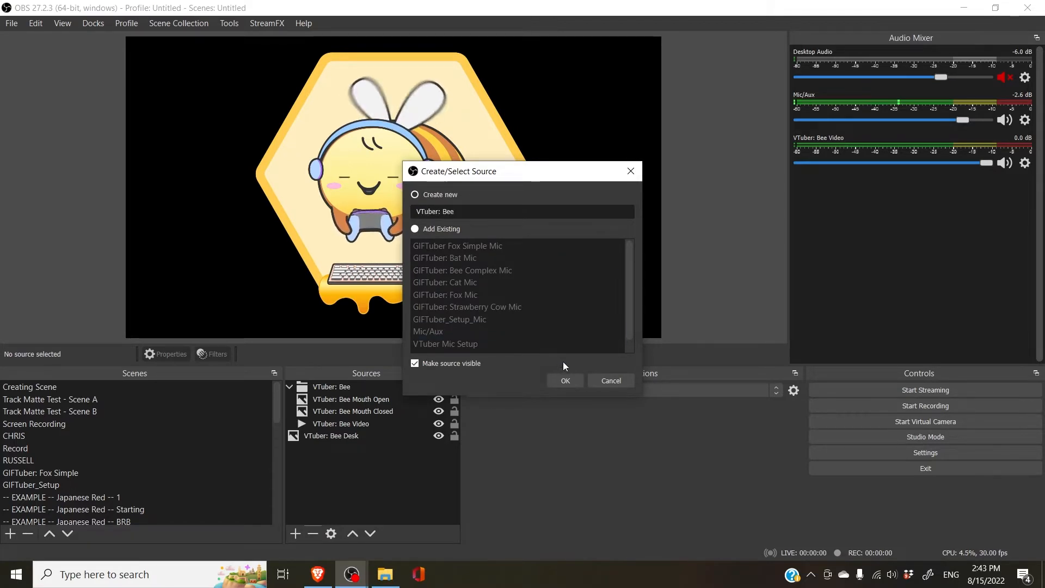
{"action": "left_click", "coordinate": [565, 380]}
{"action": "left_click", "coordinate": [572, 303]}
{"action": "type", "text": "Mic"}
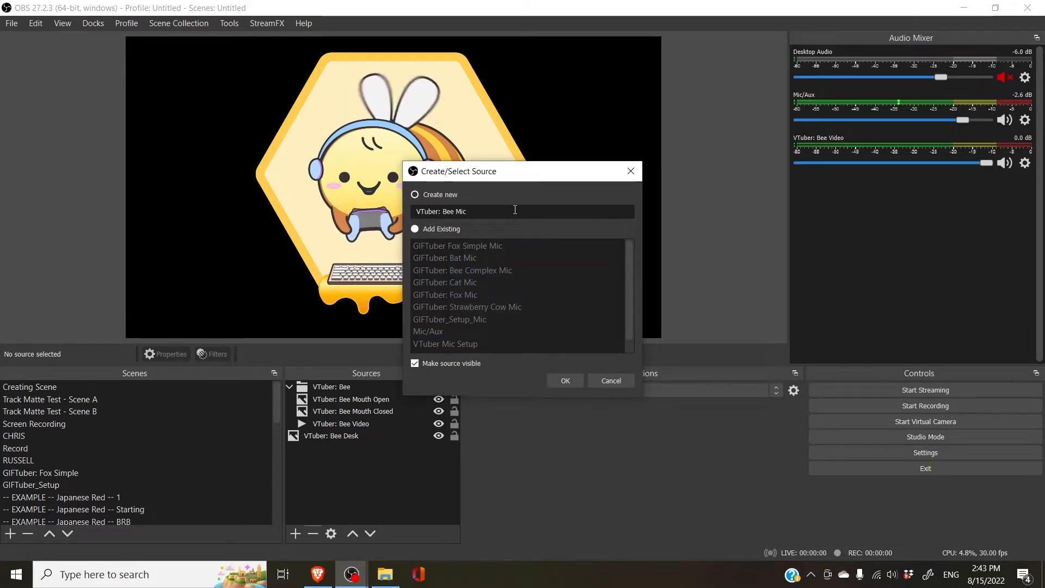
{"action": "left_click", "coordinate": [561, 382]}
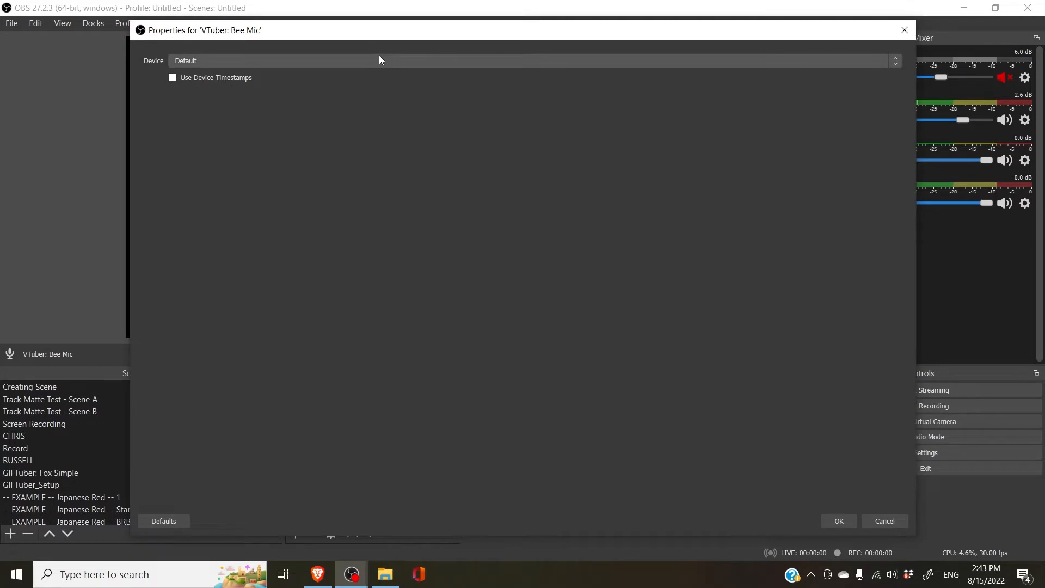
{"action": "left_click", "coordinate": [378, 59]}
{"action": "left_click", "coordinate": [371, 122]}
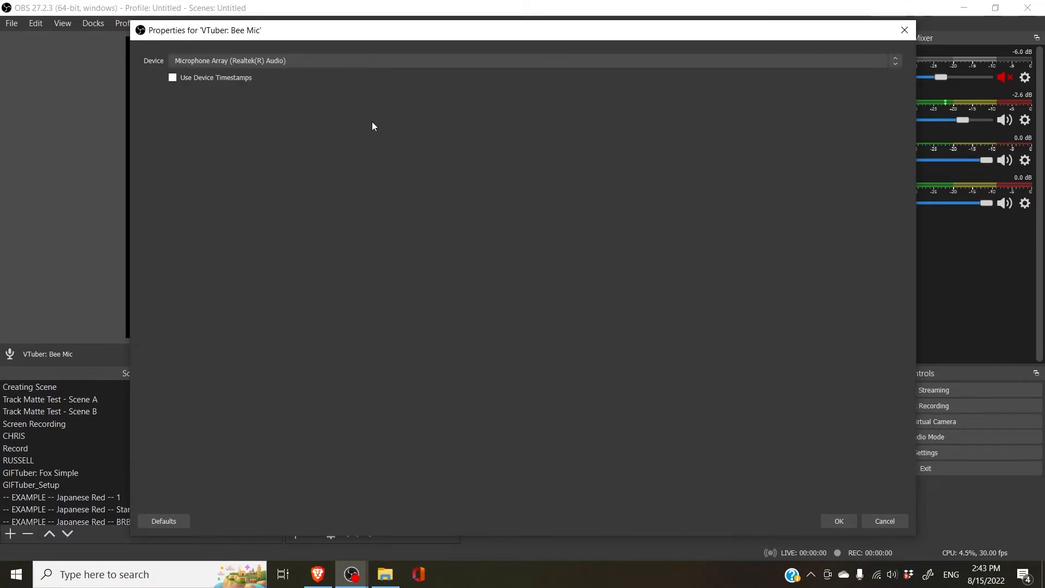
{"action": "left_click", "coordinate": [843, 522]}
{"action": "left_click", "coordinate": [336, 388]}
{"action": "left_click", "coordinate": [337, 400]}
{"action": "left_click", "coordinate": [349, 412]}
{"action": "left_click", "coordinate": [359, 425]}
{"action": "left_click", "coordinate": [361, 413]}
{"action": "left_click", "coordinate": [360, 435]}
- Add a Color Correction filter to the Bee Mouth Open source and set its opacity to 0
{"action": "left_click", "coordinate": [361, 411]}
{"action": "right_click", "coordinate": [361, 412]}
{"action": "left_click", "coordinate": [384, 395]}
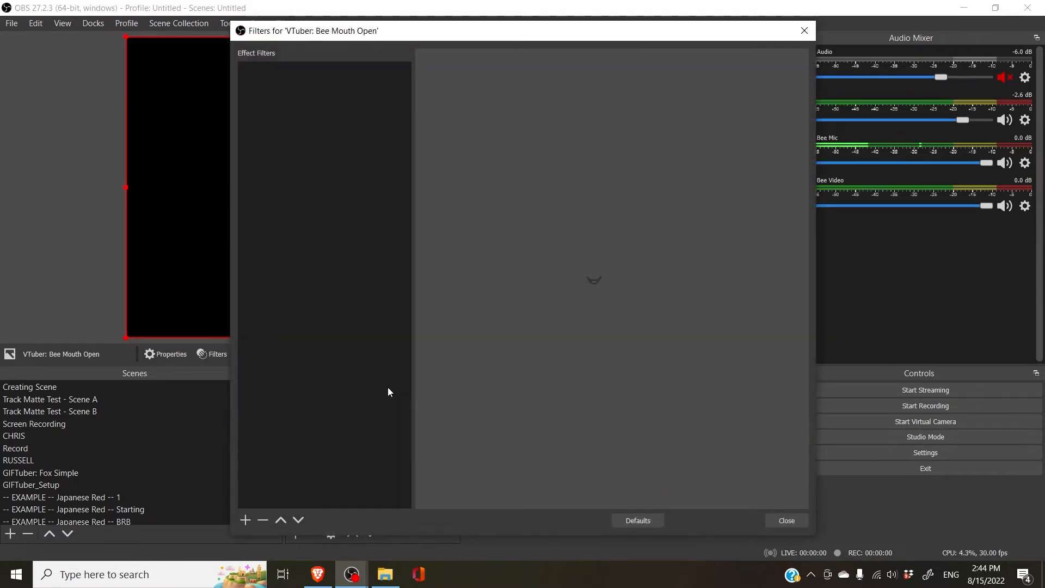
{"action": "left_click", "coordinate": [250, 521]}
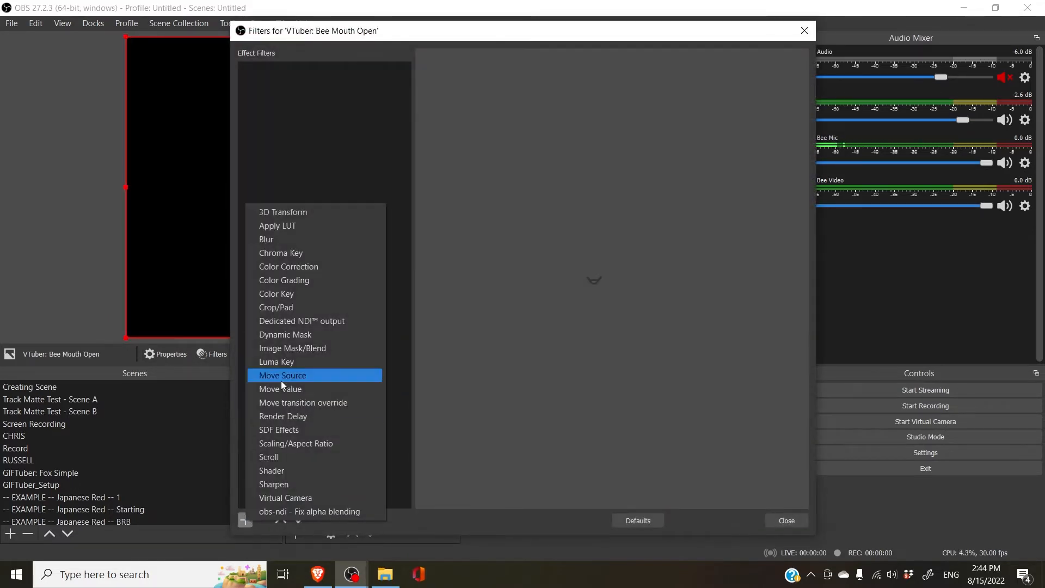
{"action": "left_click", "coordinate": [299, 267]}
{"action": "left_click", "coordinate": [487, 307]}
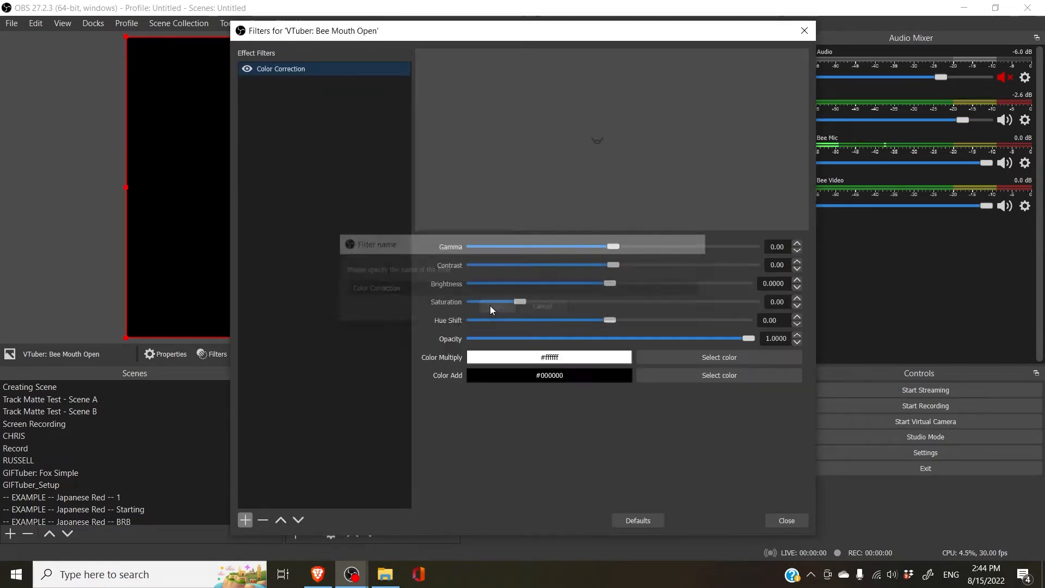
{"action": "left_click_drag", "start_coordinate": [749, 338], "coordinate": [403, 336]}
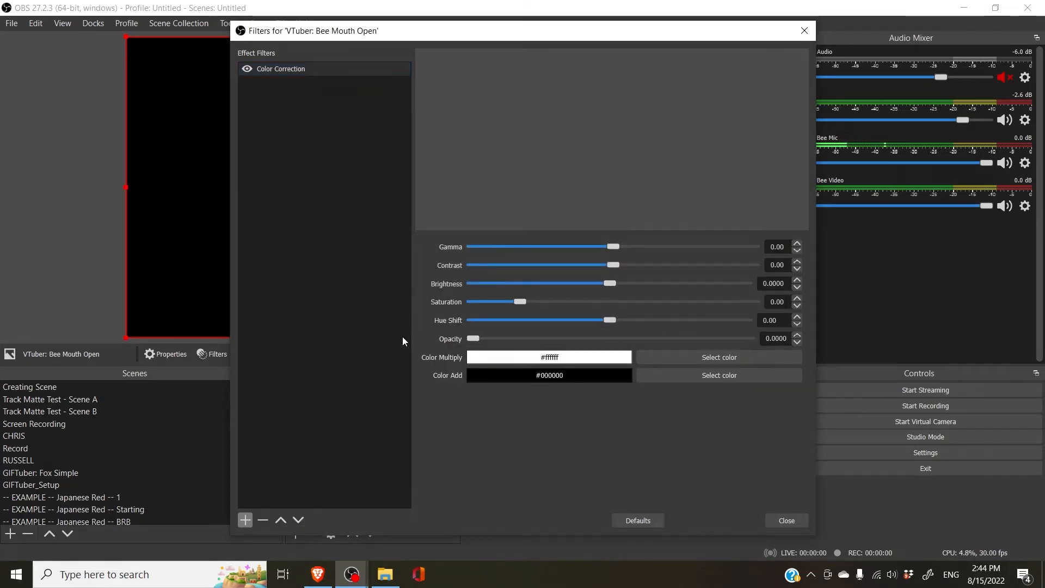
{"action": "left_click", "coordinate": [800, 521]}
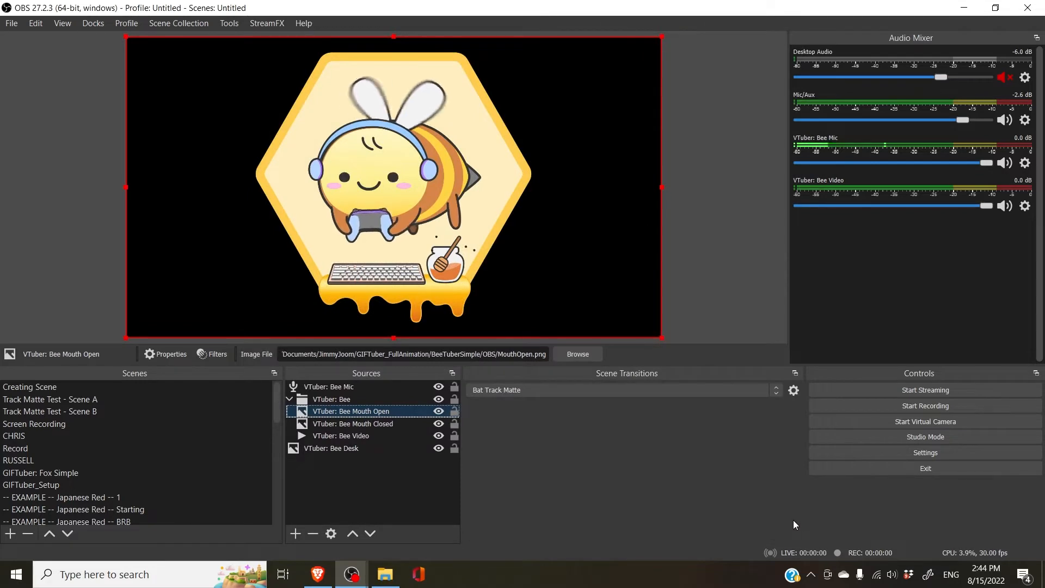
- Add an Audio Move filter named "Mouth Open" to the VTuber: Bee Mic source
{"action": "left_click", "coordinate": [341, 388]}
{"action": "right_click", "coordinate": [341, 388]}
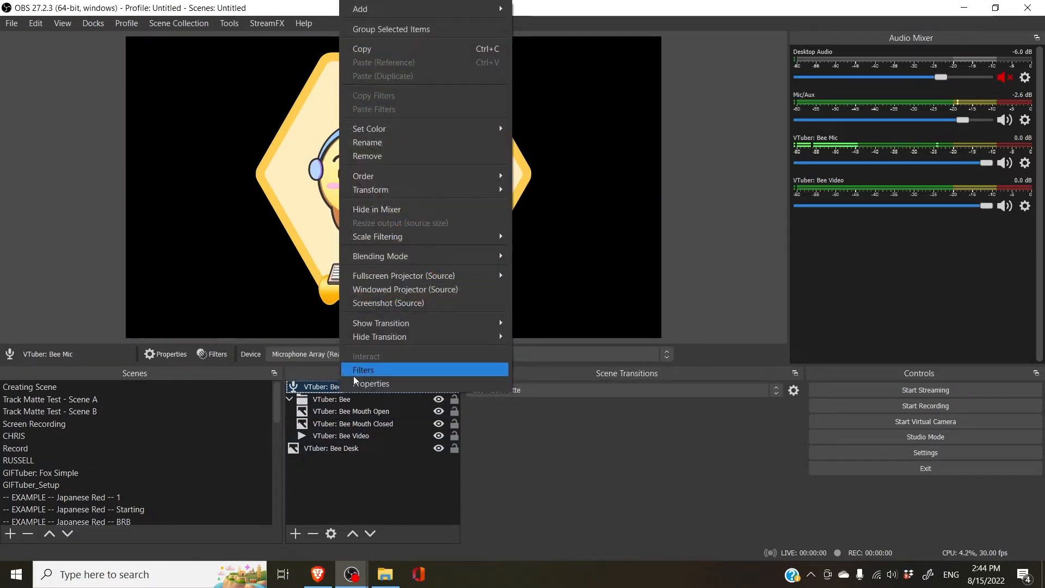
{"action": "left_click", "coordinate": [368, 372]}
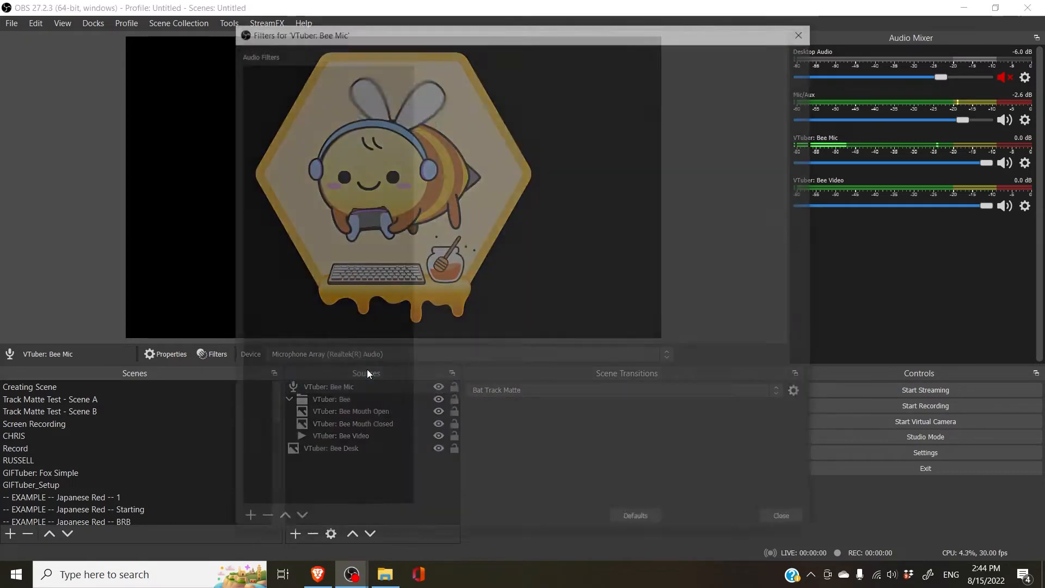
{"action": "left_click", "coordinate": [245, 520]}
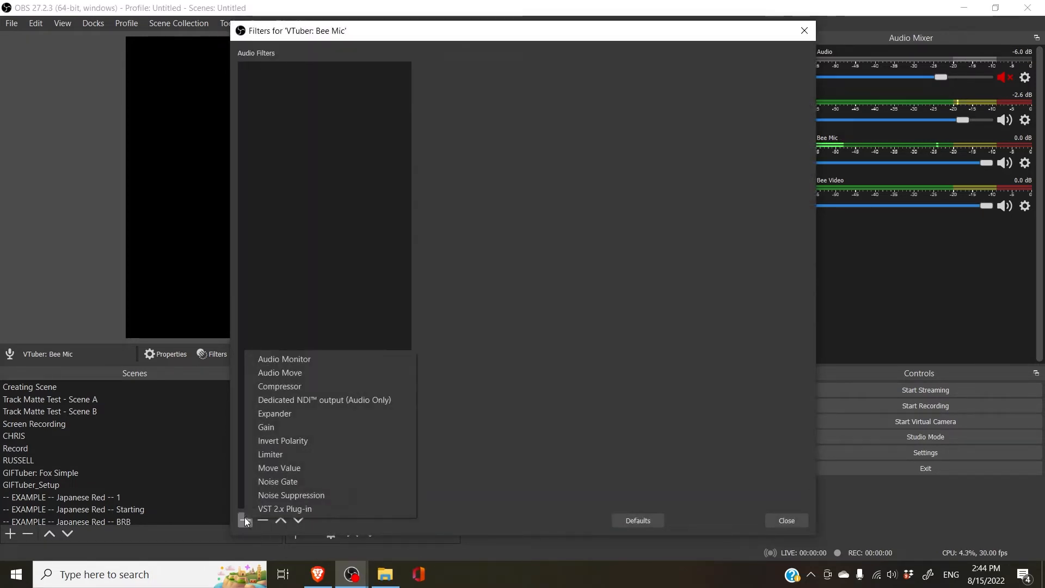
{"action": "left_click", "coordinate": [279, 373]}
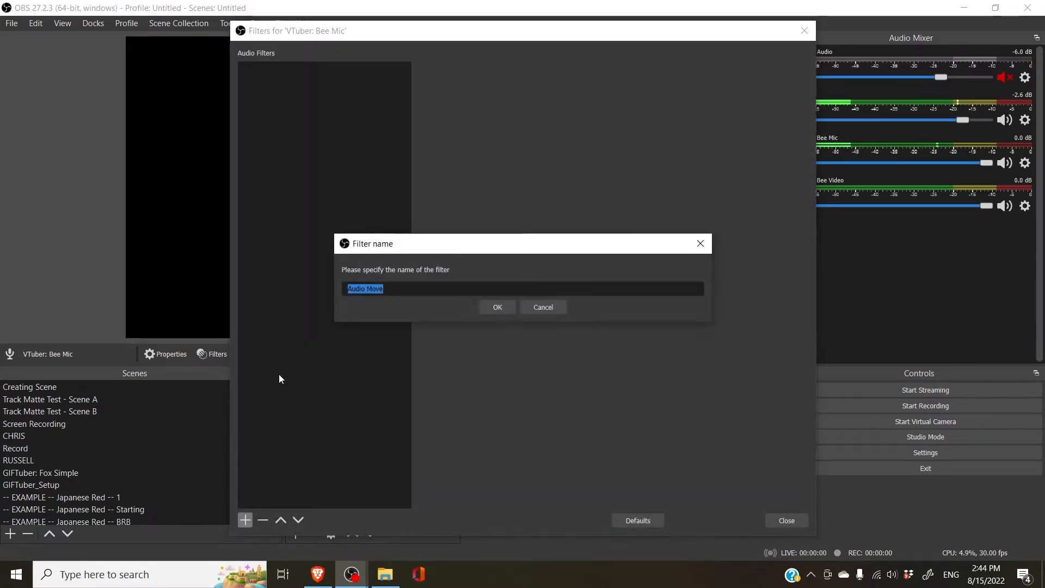
{"action": "type", "text": "Mouth Open"}
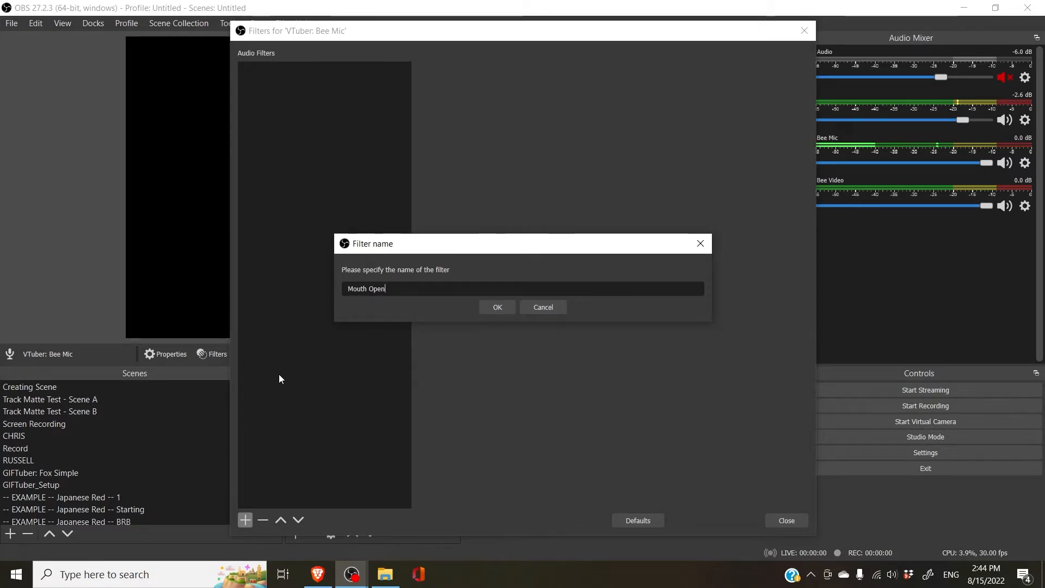
{"action": "key", "text": "Return"}
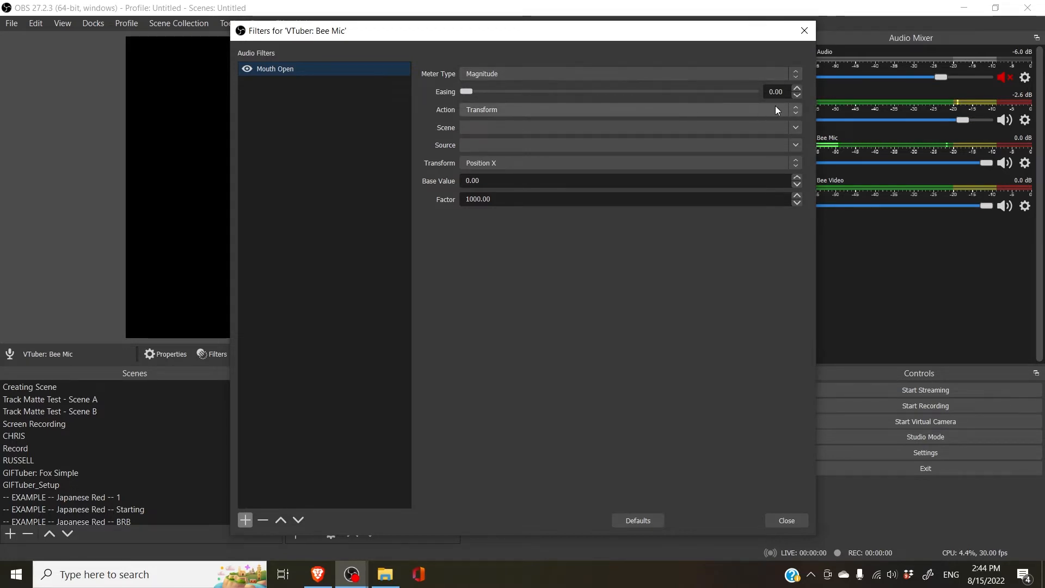
- Set the Mouth Open filter's action to Filter Enable, targeting the Color Correction filter on VTuber: Bee Mouth Open
{"action": "left_click", "coordinate": [796, 110]}
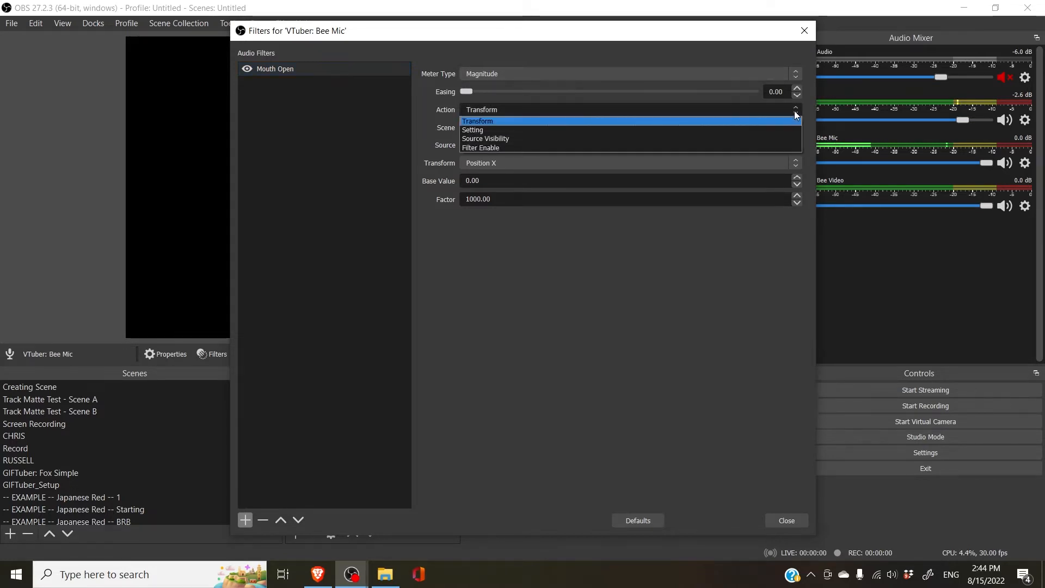
{"action": "left_click", "coordinate": [488, 147]}
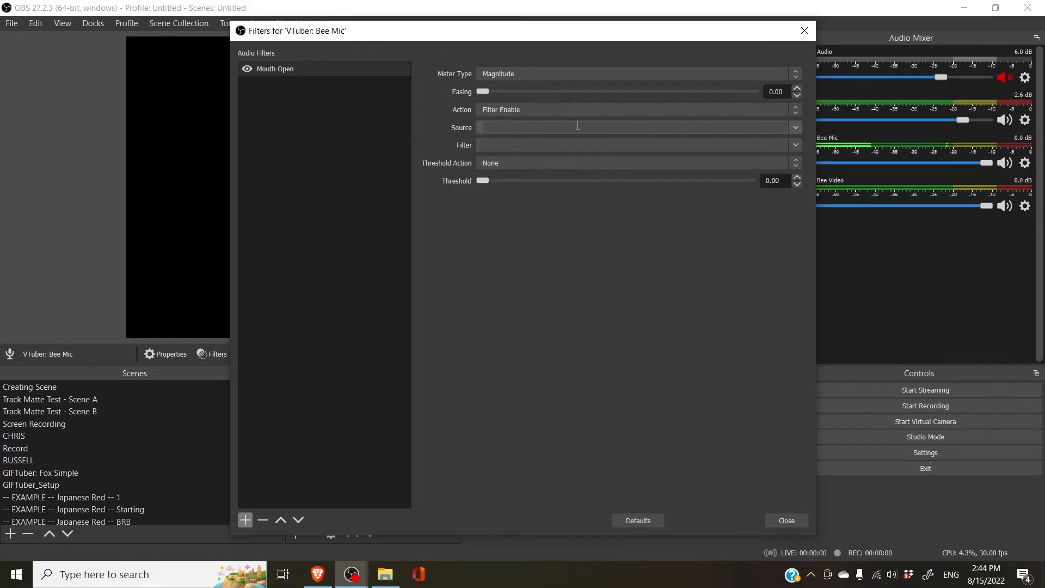
{"action": "left_click", "coordinate": [796, 128]}
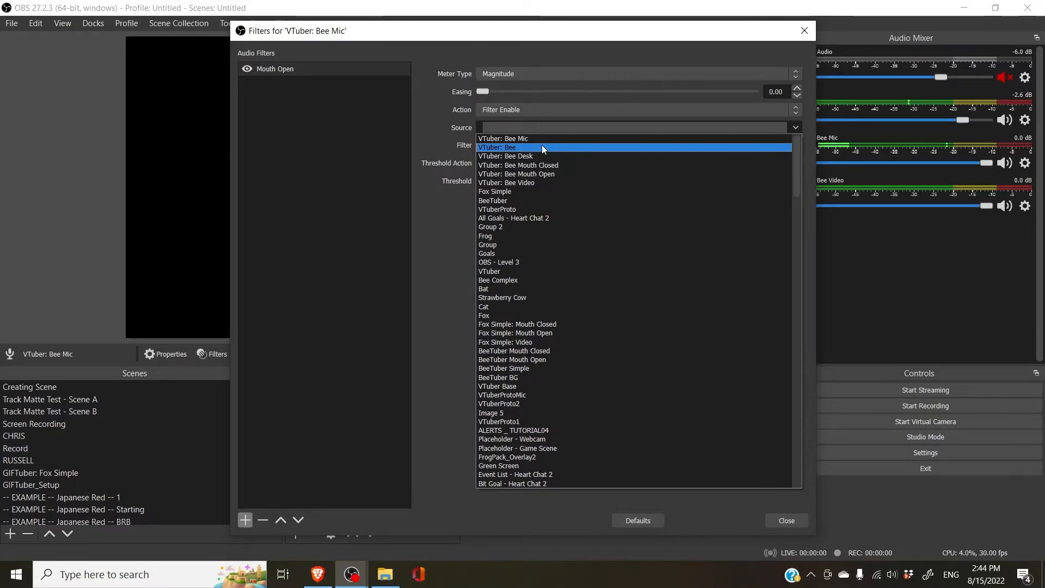
{"action": "left_click", "coordinate": [554, 175]}
{"action": "left_click", "coordinate": [797, 145]}
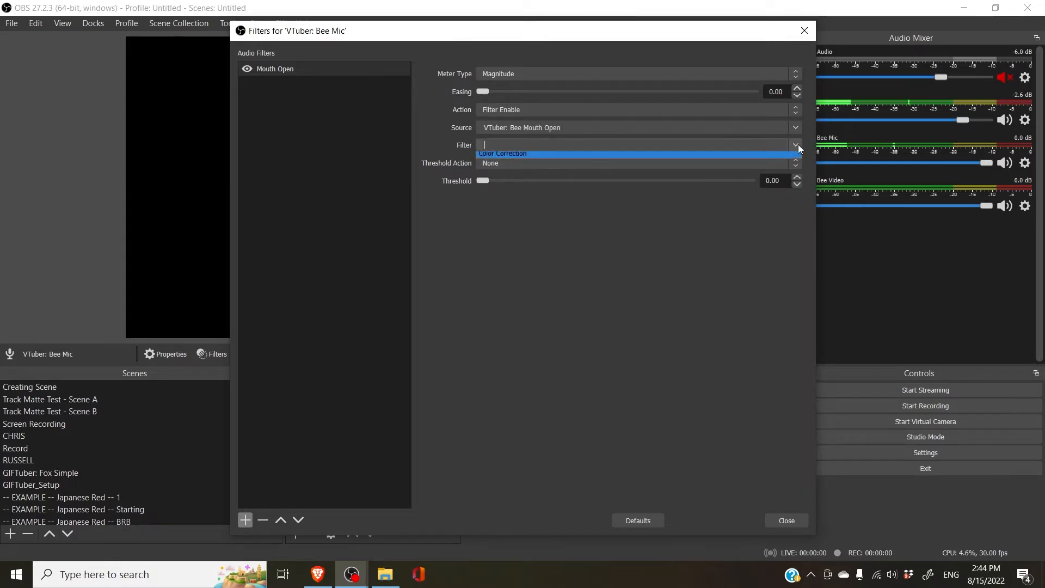
{"action": "left_click", "coordinate": [524, 157]}
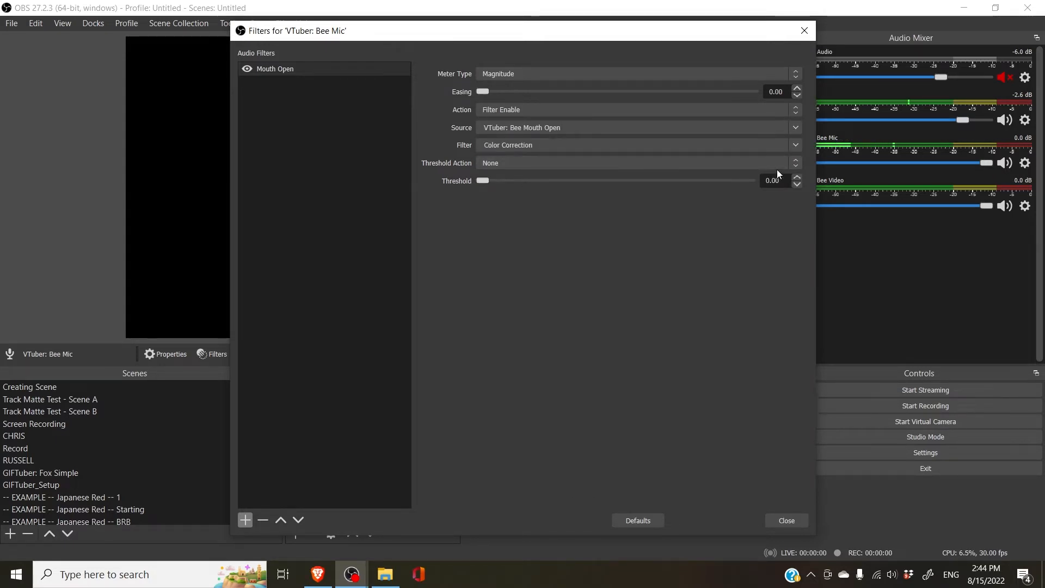
- Set the Mouth Open filter's threshold action to Enable Under and Disable Over with a threshold of 3.07, and close the filters
{"action": "left_click", "coordinate": [799, 162]}
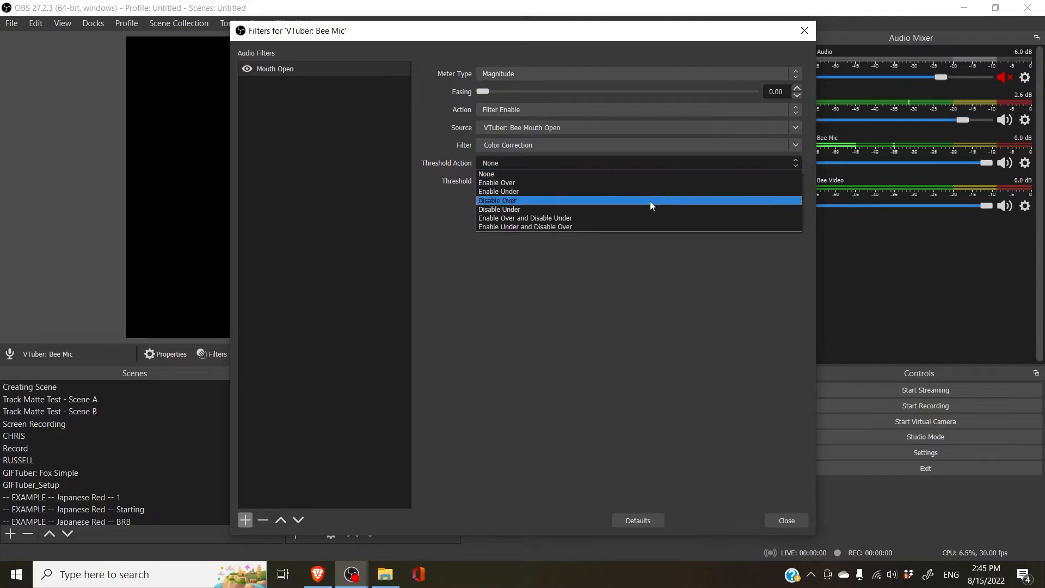
{"action": "left_click", "coordinate": [634, 227]}
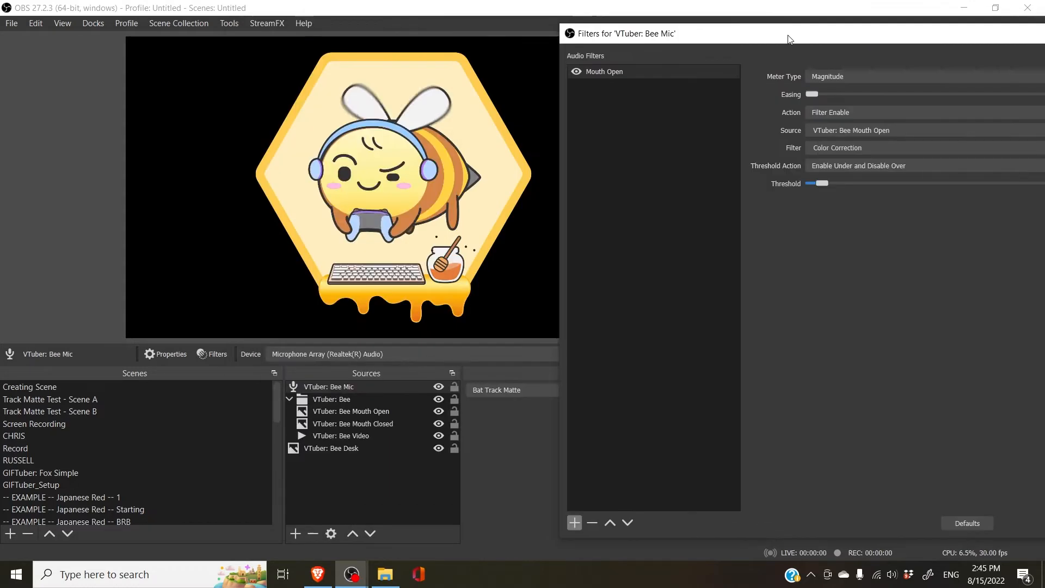
{"action": "left_click_drag", "start_coordinate": [460, 36], "coordinate": [715, 32]}
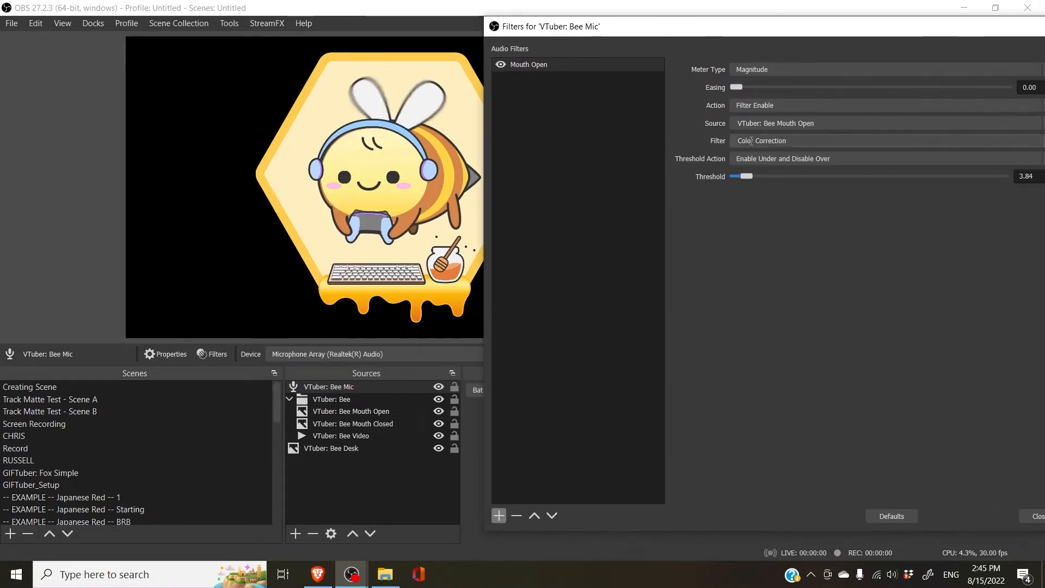
{"action": "left_click_drag", "start_coordinate": [745, 177], "coordinate": [745, 177]}
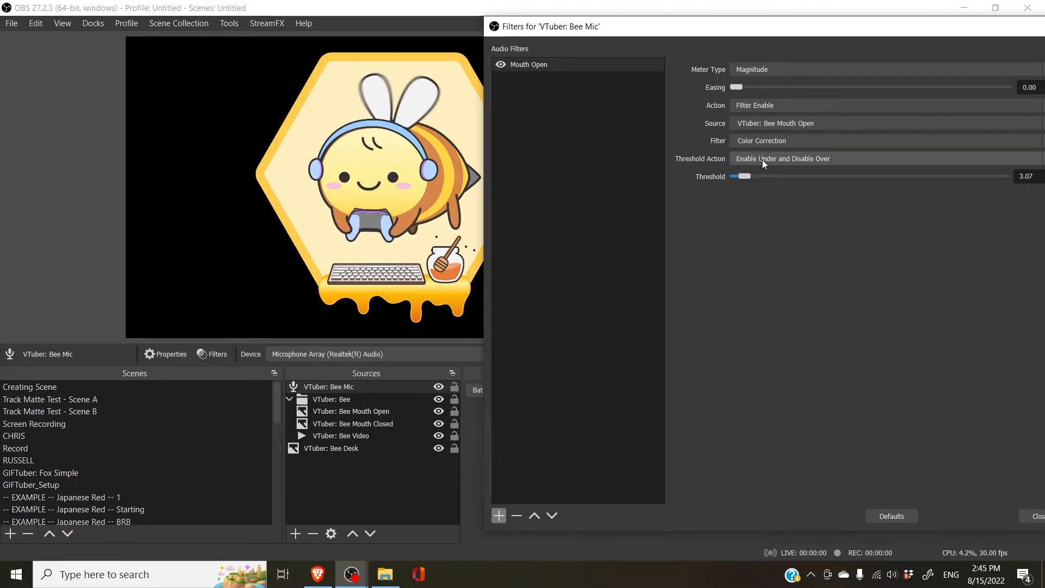
{"action": "left_click_drag", "start_coordinate": [805, 32], "coordinate": [778, 40]}
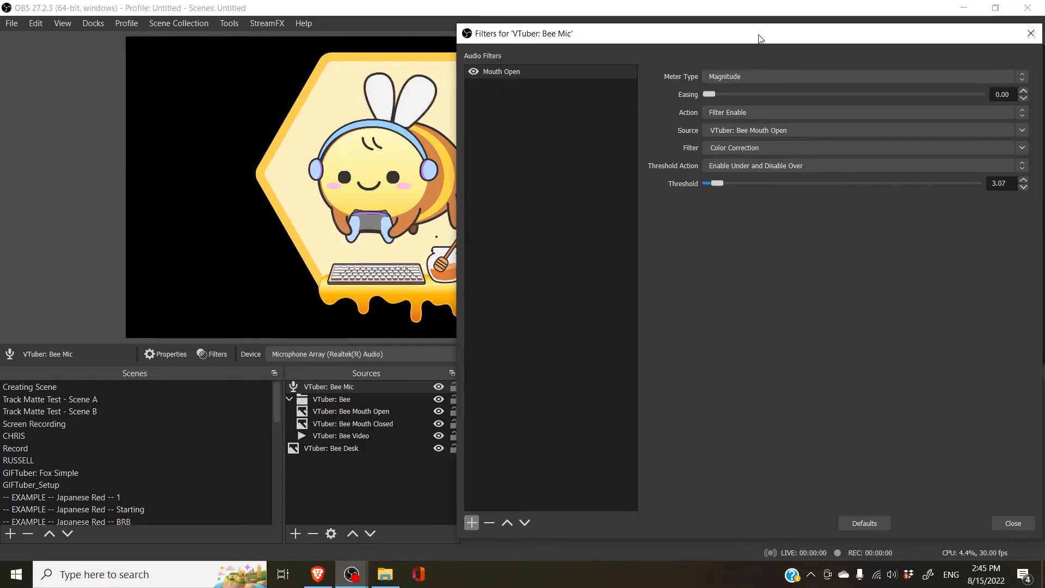
{"action": "left_click_drag", "start_coordinate": [761, 38], "coordinate": [577, 43]}
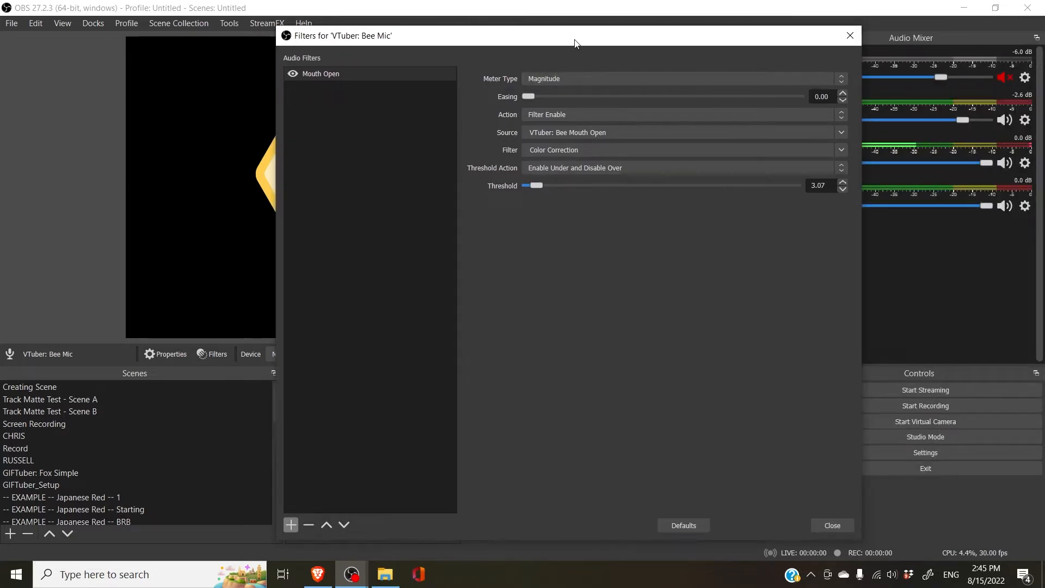
{"action": "left_click", "coordinate": [844, 527]}
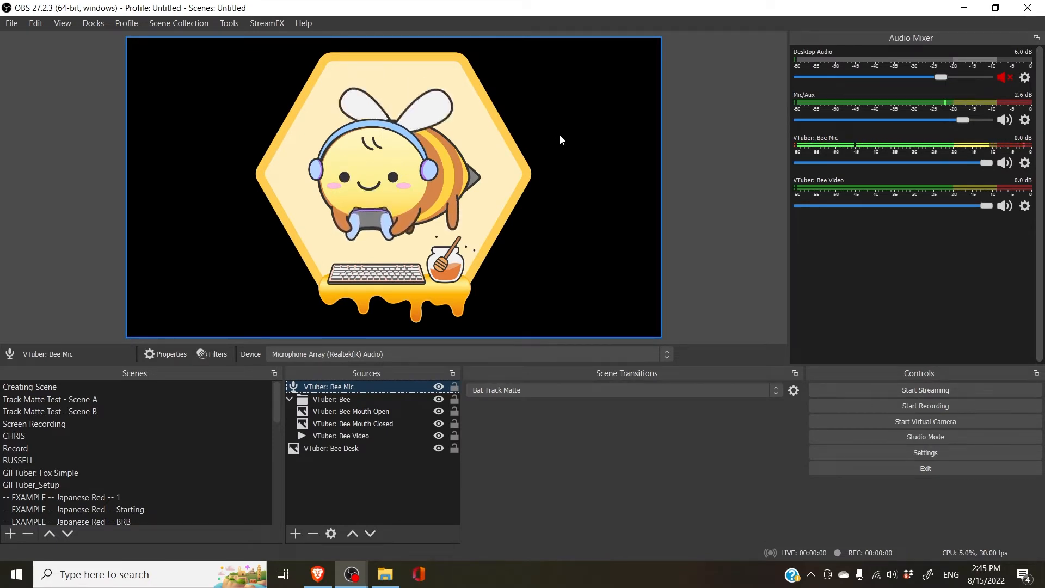
- Add a second Audio Move filter named "Bee Move" to the VTuber: Bee Mic source
{"action": "right_click", "coordinate": [348, 387]}
{"action": "left_click", "coordinate": [379, 371]}
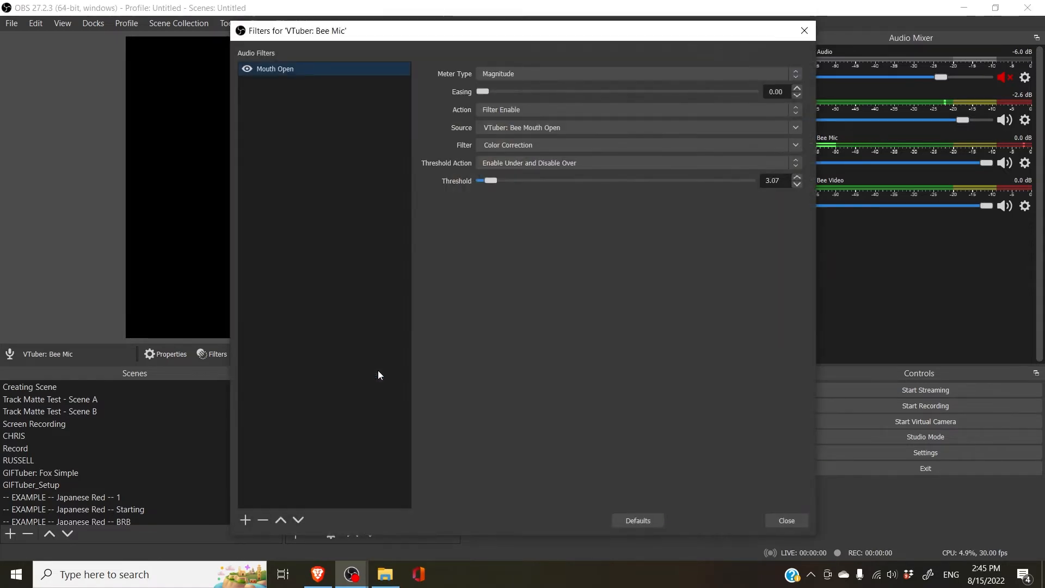
{"action": "left_click", "coordinate": [246, 521]}
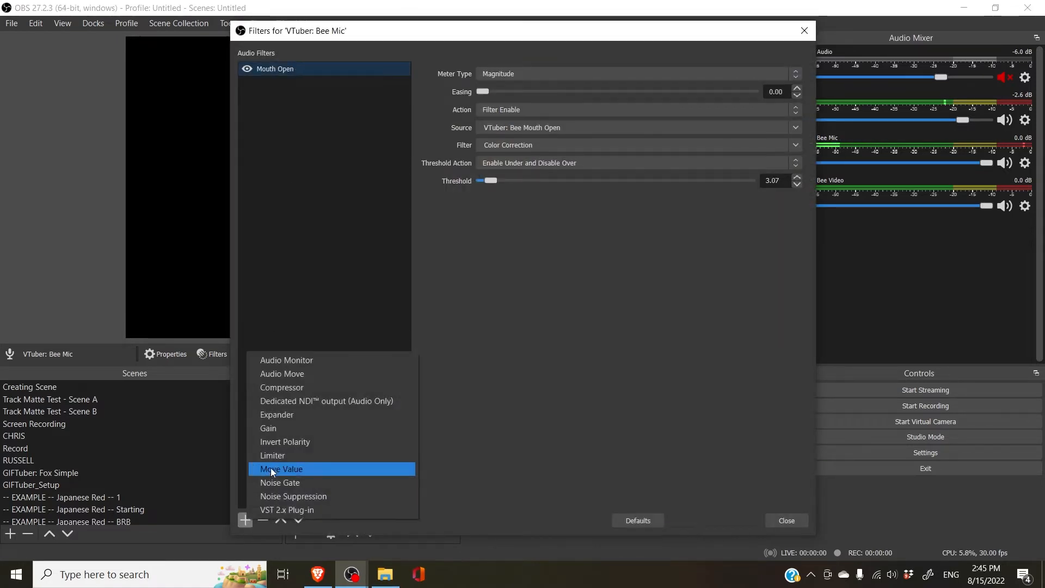
{"action": "left_click", "coordinate": [286, 371]}
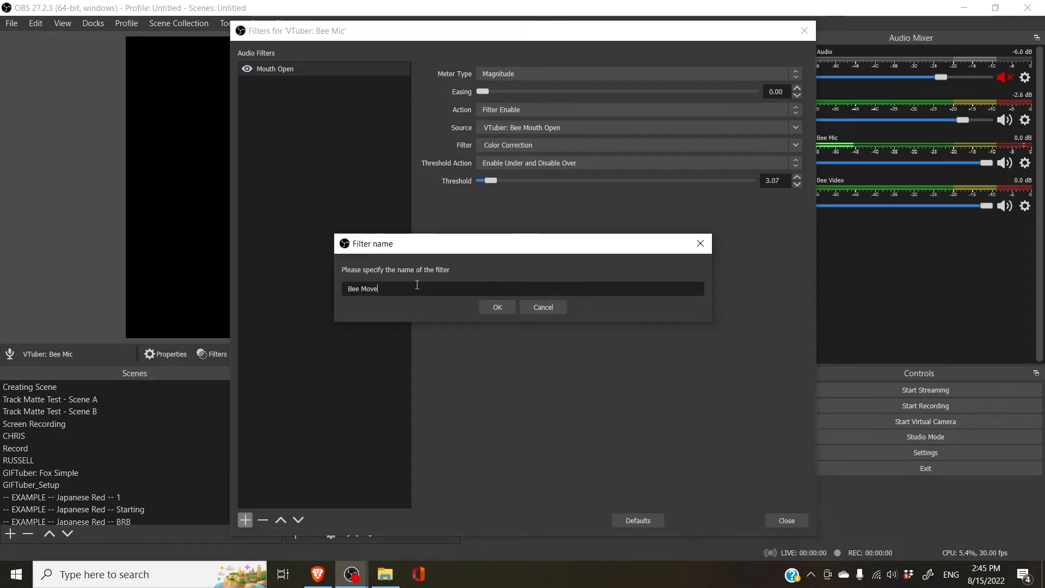
{"action": "key", "text": "Return"}
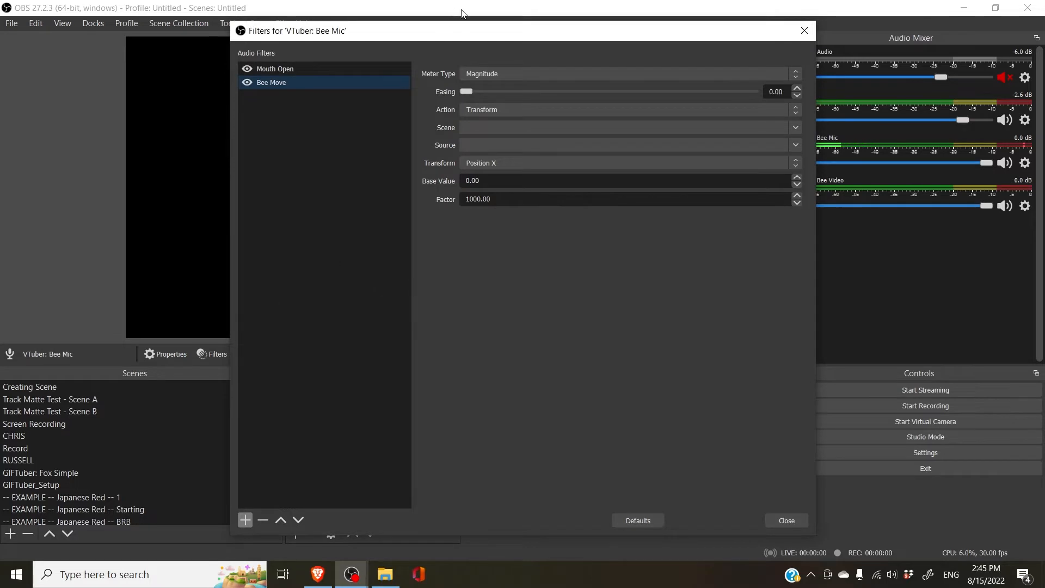
- Try VTuber: Bee as the scene for the Bee Move filter's Transform action
{"action": "left_click", "coordinate": [796, 72]}
{"action": "left_click", "coordinate": [794, 74]}
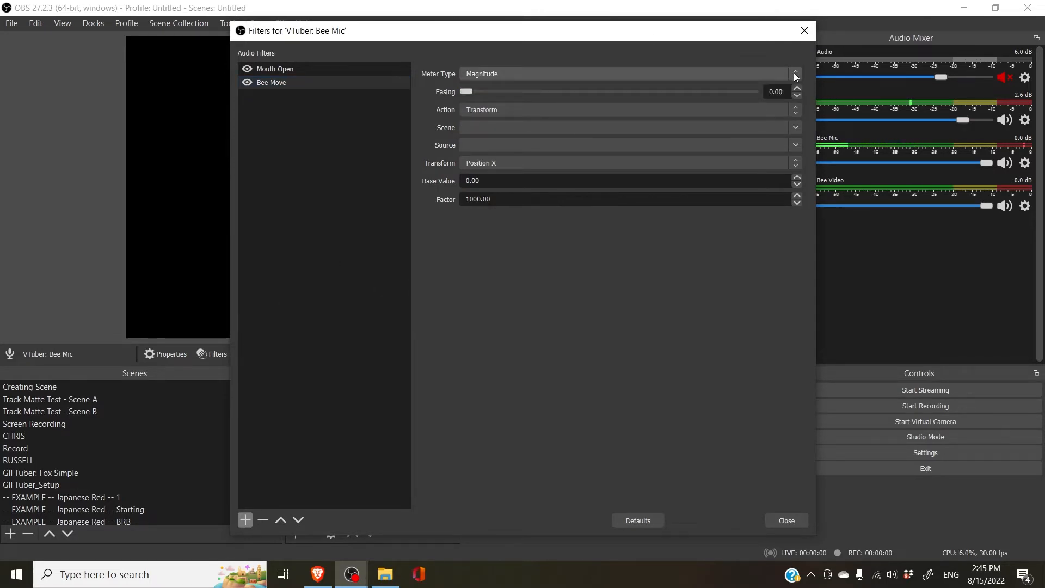
{"action": "left_click", "coordinate": [799, 113]}
{"action": "left_click", "coordinate": [799, 112]}
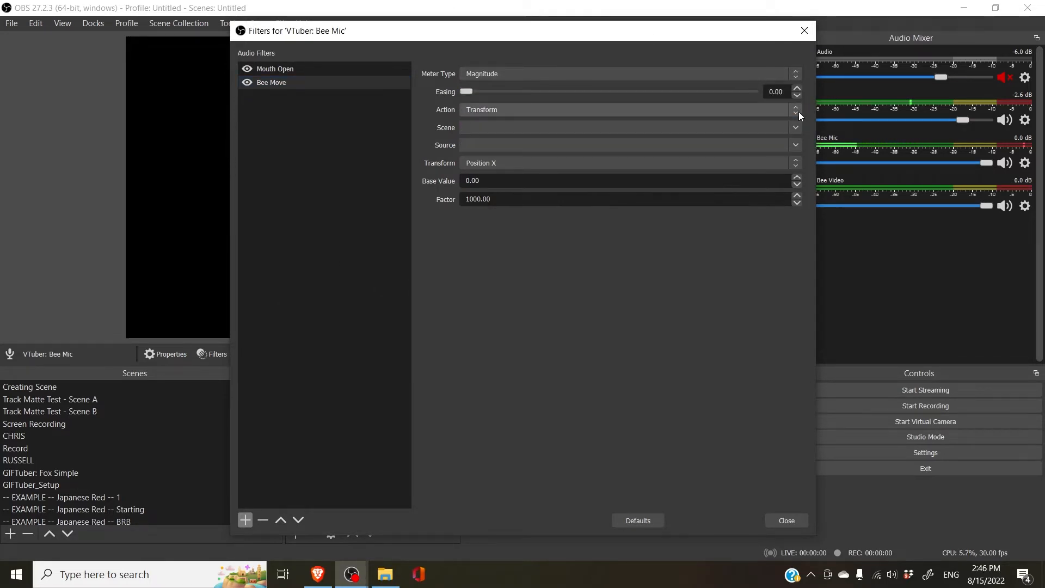
{"action": "left_click", "coordinate": [798, 127]}
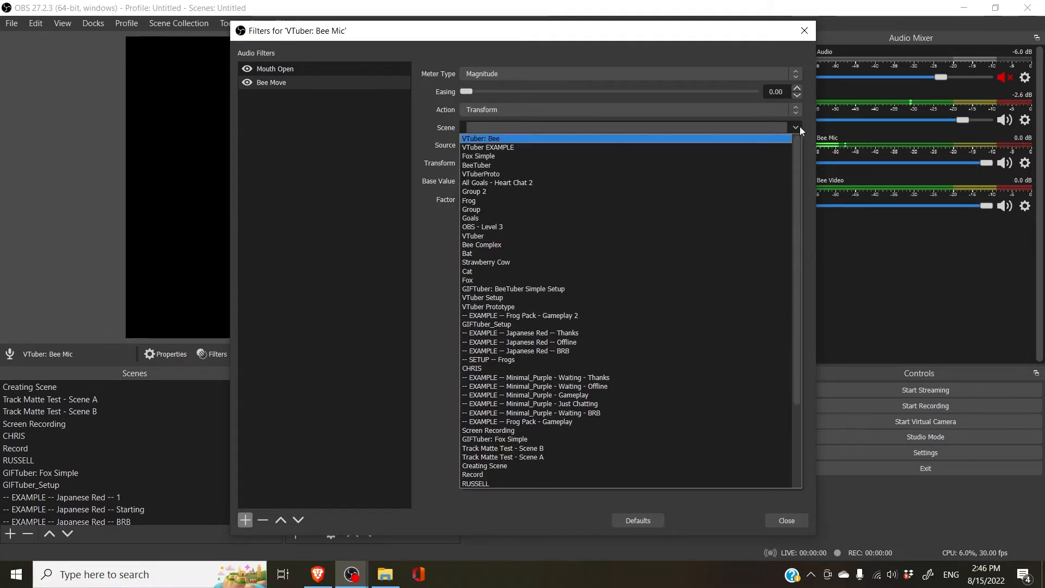
{"action": "left_click", "coordinate": [715, 138]}
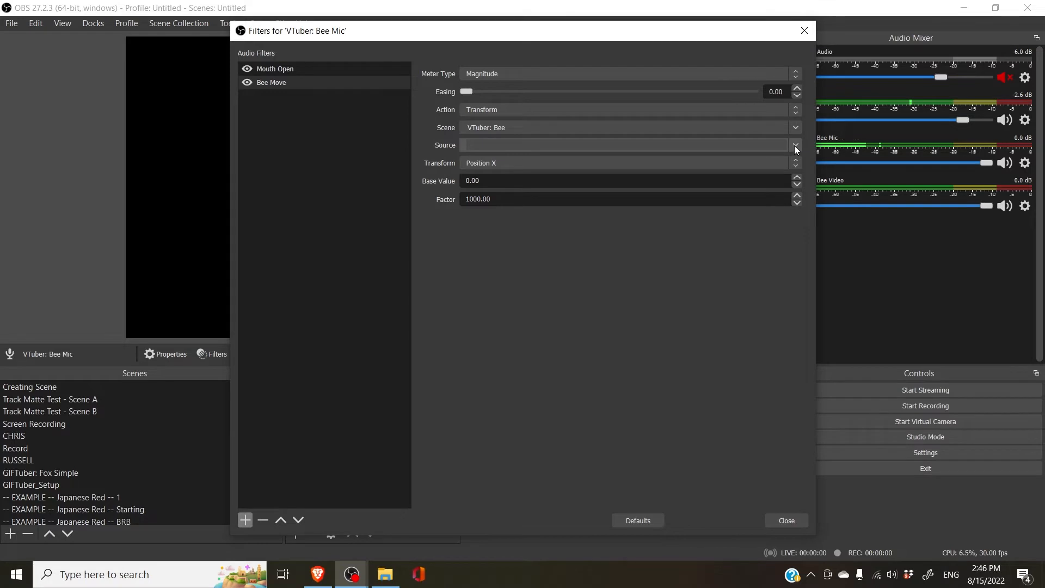
- Set the Bee Move filter's scene to VTuber EXAMPLE and its source to the VTuber: Bee group
{"action": "left_click", "coordinate": [799, 128]}
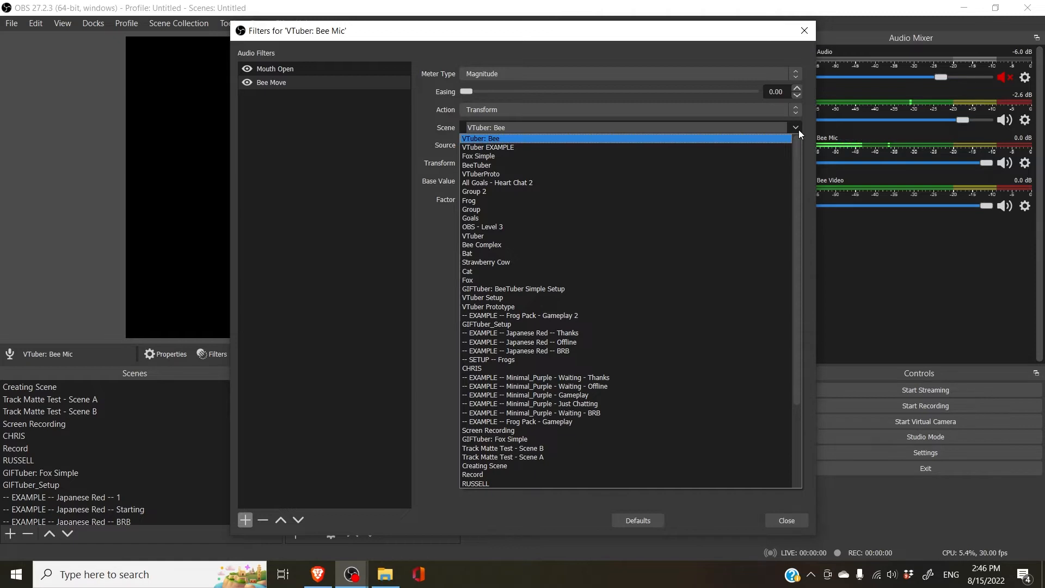
{"action": "left_click", "coordinate": [677, 147]}
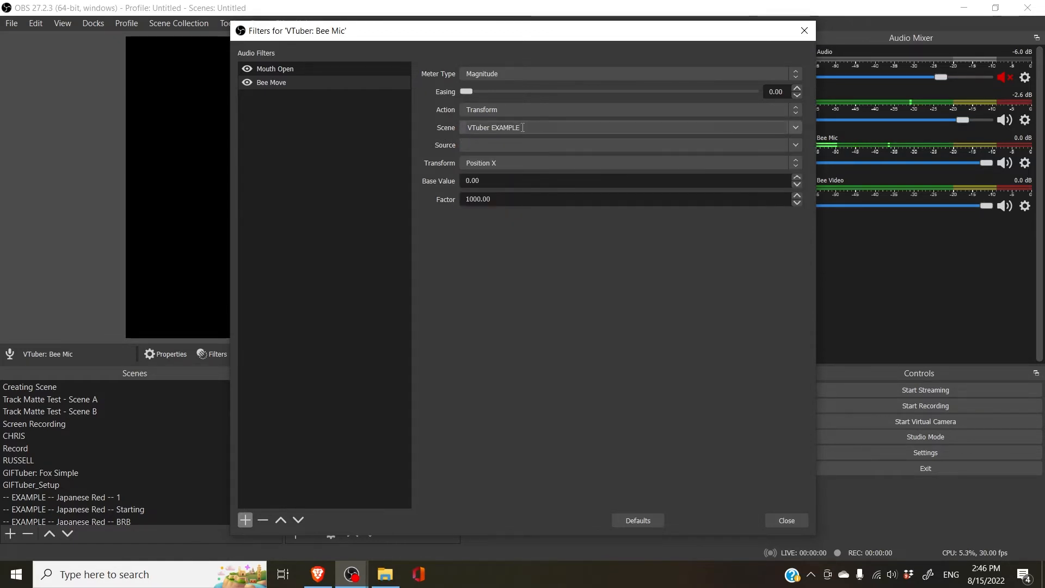
{"action": "left_click", "coordinate": [786, 143]}
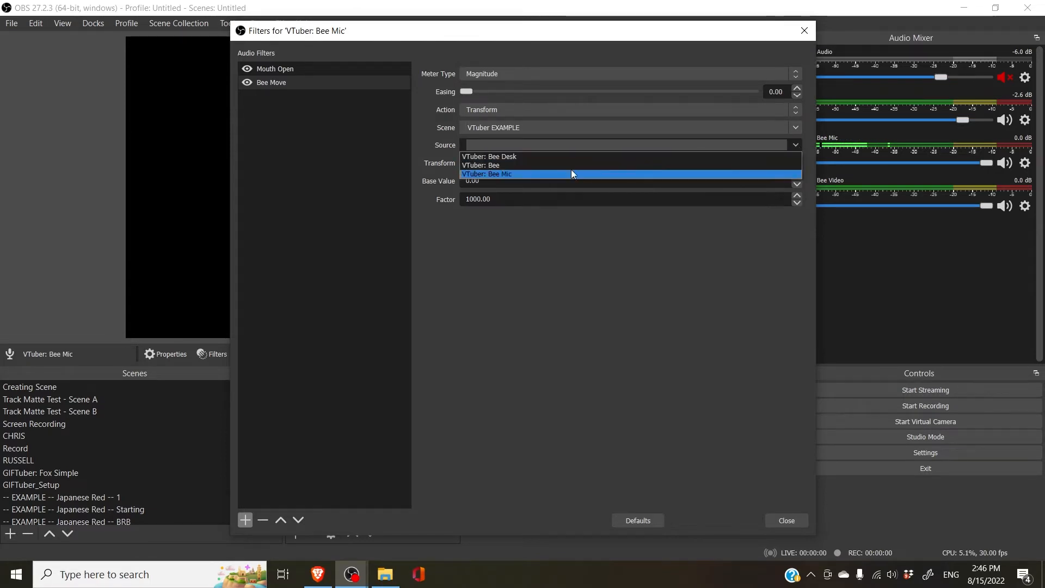
{"action": "left_click", "coordinate": [625, 159]}
{"action": "left_click", "coordinate": [796, 145]}
{"action": "left_click", "coordinate": [546, 162]}
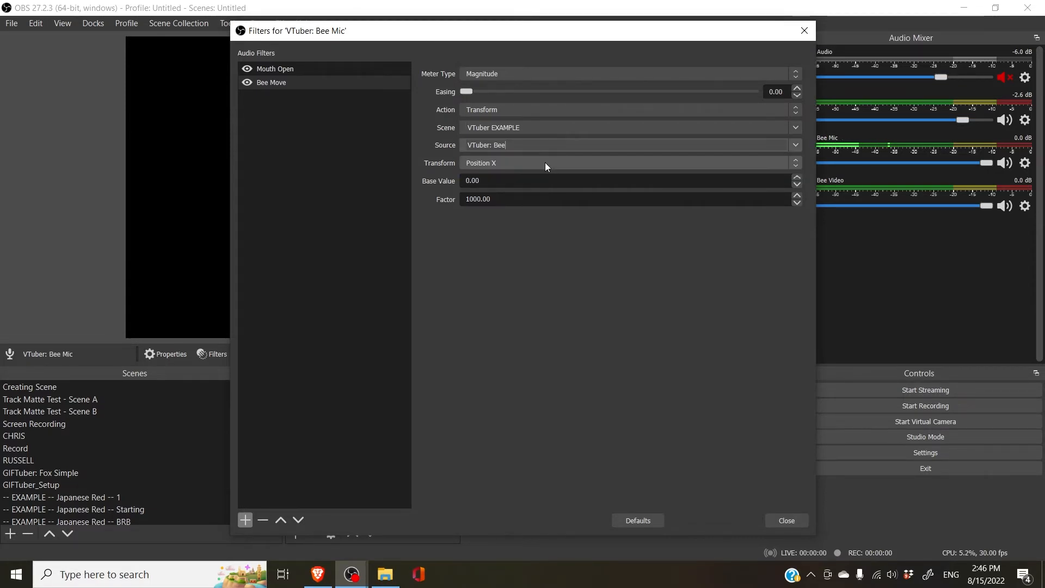
- Move the filter window clear of the bee preview, and set the Bee Move transform to Position Y with a factor of -1000
{"action": "left_click_drag", "start_coordinate": [475, 33], "coordinate": [661, 29]}
{"action": "left_click_drag", "start_coordinate": [412, 219], "coordinate": [546, 207]}
{"action": "left_click_drag", "start_coordinate": [729, 24], "coordinate": [685, 17]}
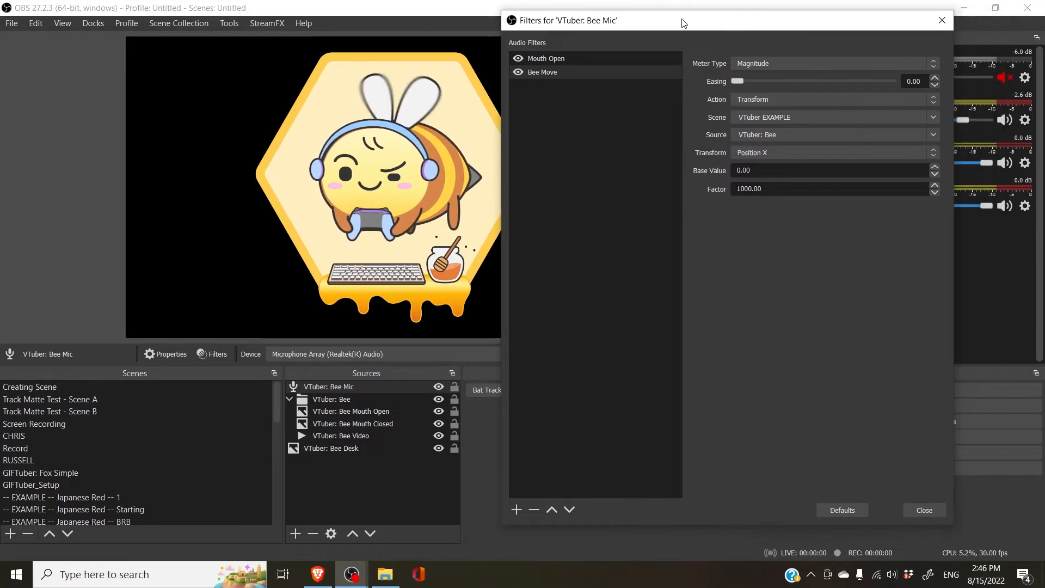
{"action": "left_click", "coordinate": [936, 147]}
{"action": "left_click", "coordinate": [833, 167]}
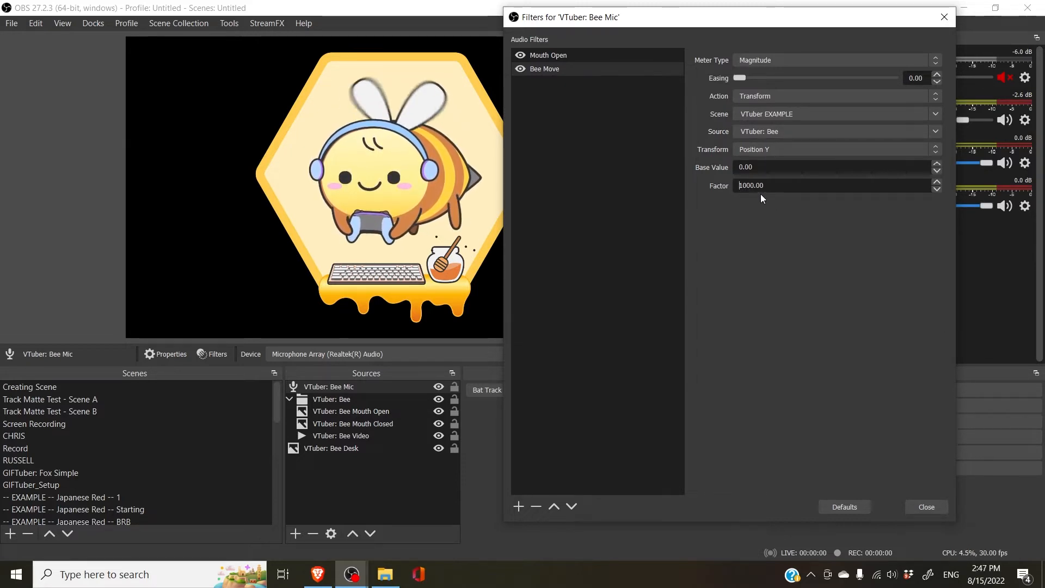
{"action": "type", "text": "-"}
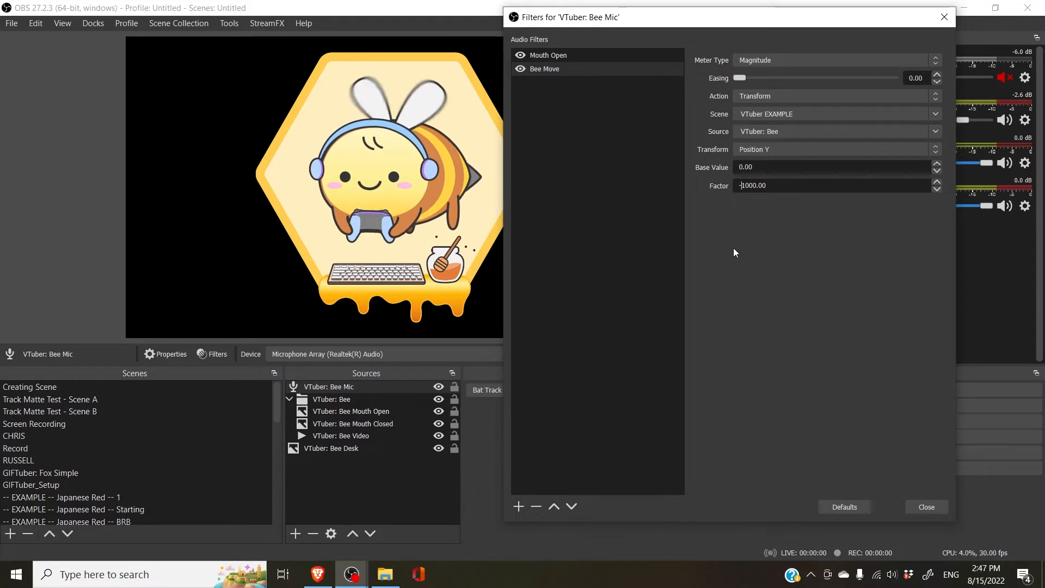
- Set the Bee Move filter's easing to 87.94 and its base value to 500
{"action": "left_click_drag", "start_coordinate": [739, 79], "coordinate": [872, 77]}
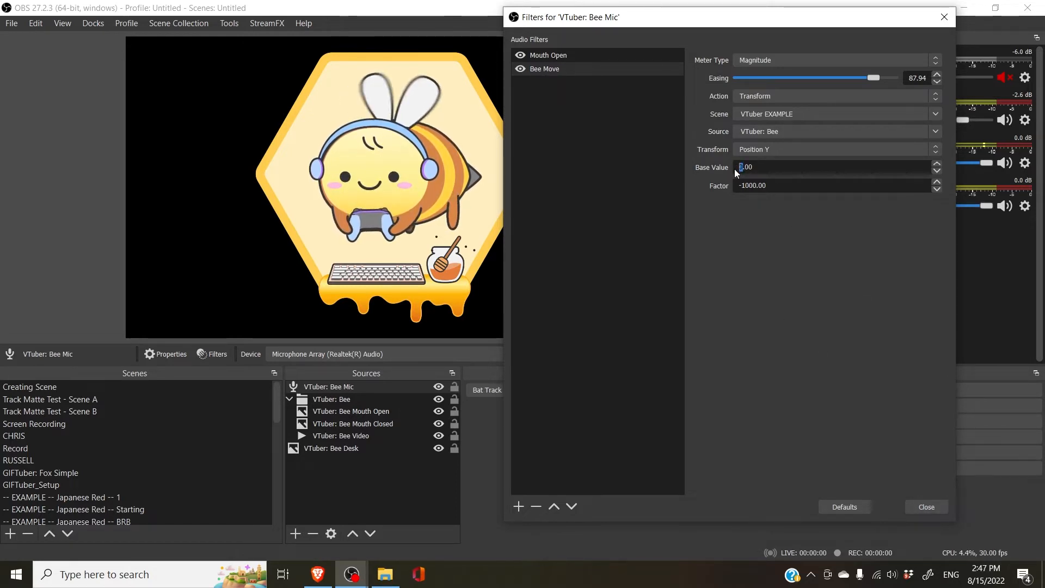
{"action": "type", "text": "500"}
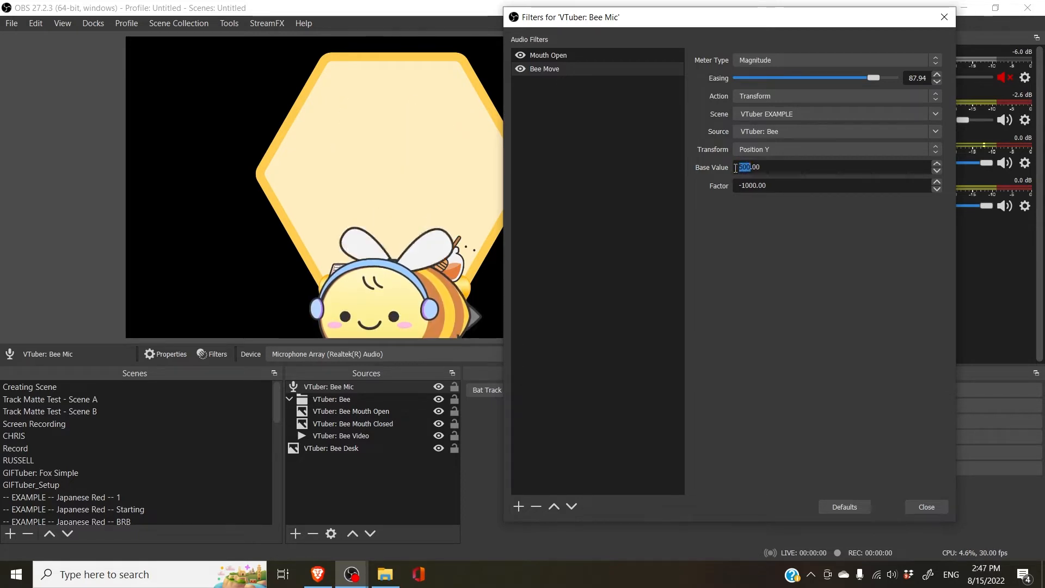
- Set the Bee Move filter's base value to 0 and close the bee mic's filters
{"action": "type", "text": "0"}
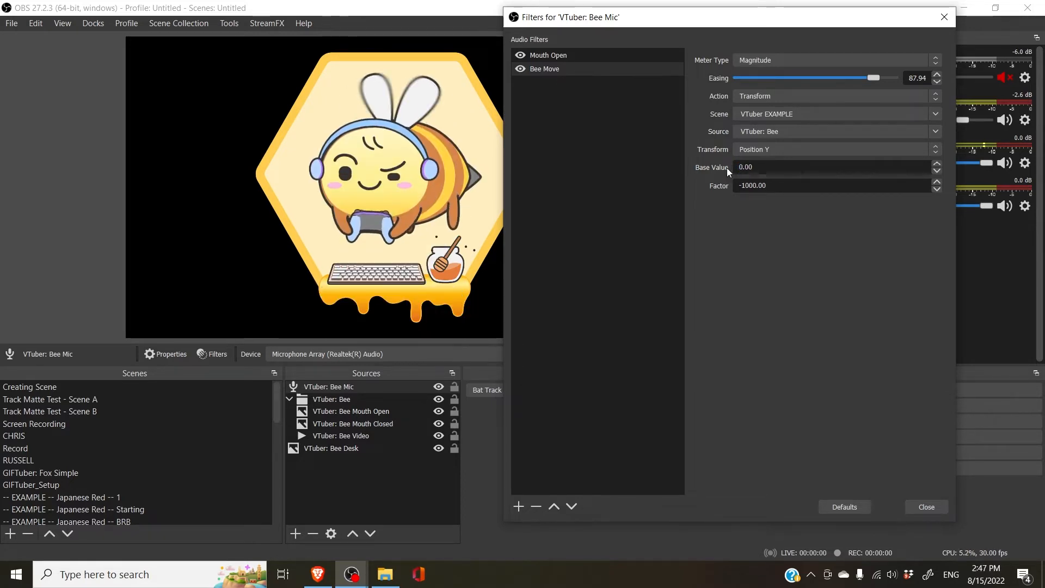
{"action": "left_click", "coordinate": [926, 507]}
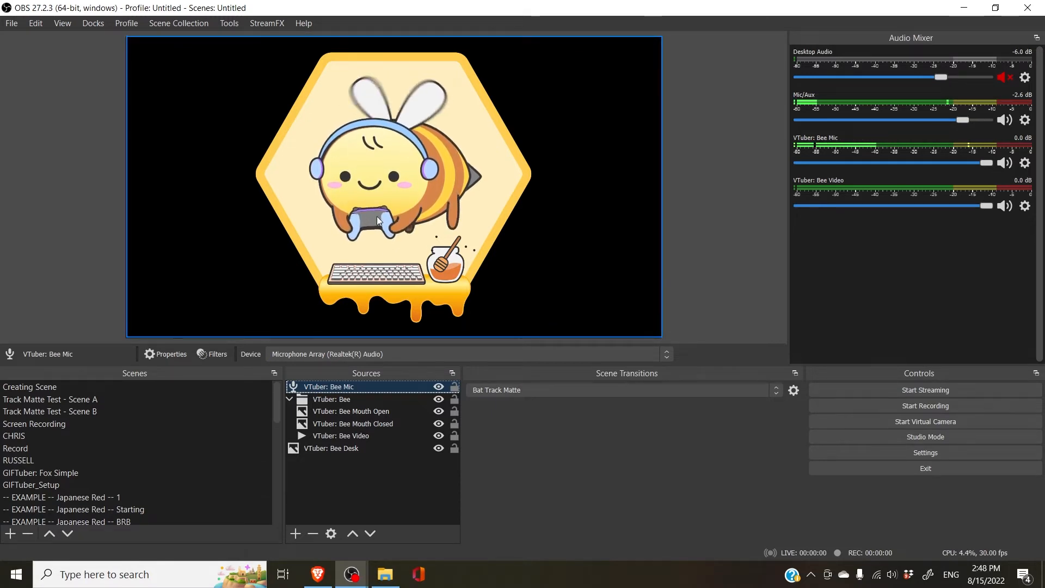
- Create a new scene named VTuber EXAMPLE2
{"action": "left_click", "coordinate": [10, 533]}
{"action": "type", "text": "VTuber E"}
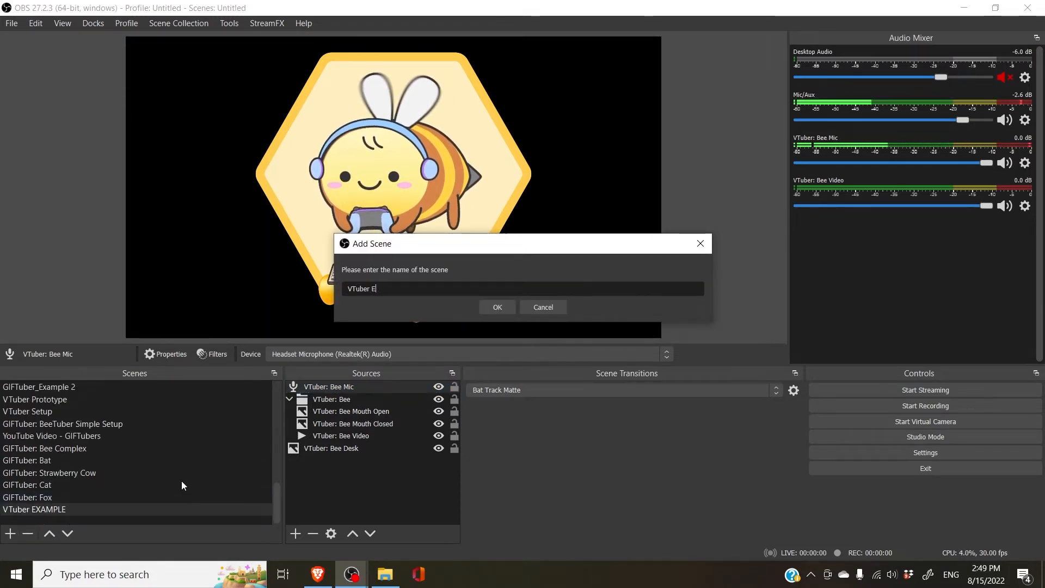
{"action": "type", "text": "XAMPLE2"}
{"action": "key", "text": "Return"}
- Add a Media Source named VTuber Bat: Video to the new scene
{"action": "left_click", "coordinate": [296, 533]}
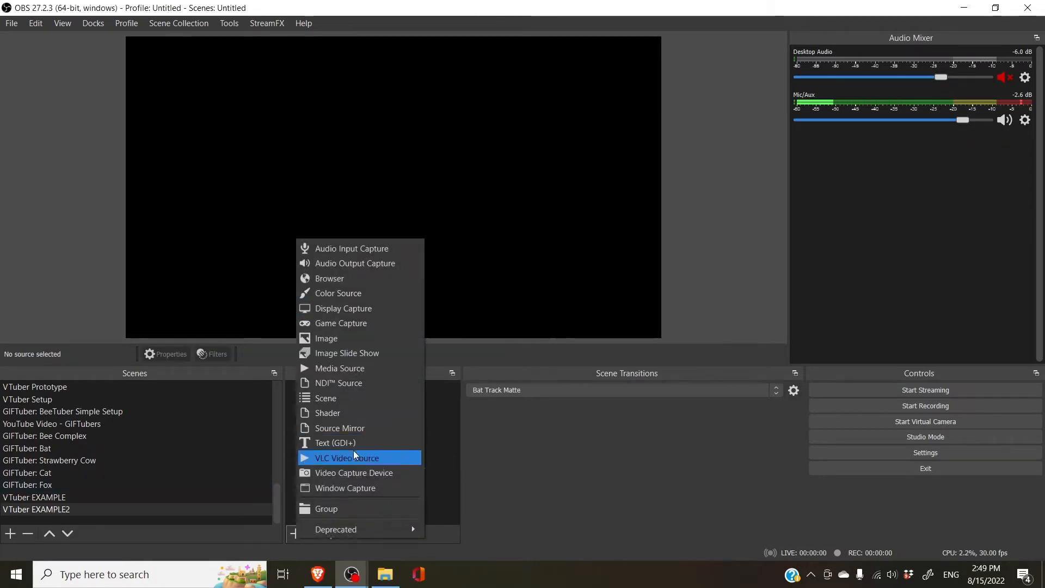
{"action": "left_click", "coordinate": [340, 368]}
{"action": "type", "text": "VTuber Bat: Video"}
{"action": "key", "text": "Return"}
- Load Level2.webm from the GIFTuber/Bat/OBS folder as the bat video's local file
{"action": "left_click", "coordinate": [868, 437]}
{"action": "left_click", "coordinate": [280, 75]}
{"action": "left_click", "coordinate": [254, 75]}
{"action": "double_click", "coordinate": [342, 275]}
{"action": "double_click", "coordinate": [331, 158]}
{"action": "double_click", "coordinate": [595, 158]}
{"action": "double_click", "coordinate": [418, 156]}
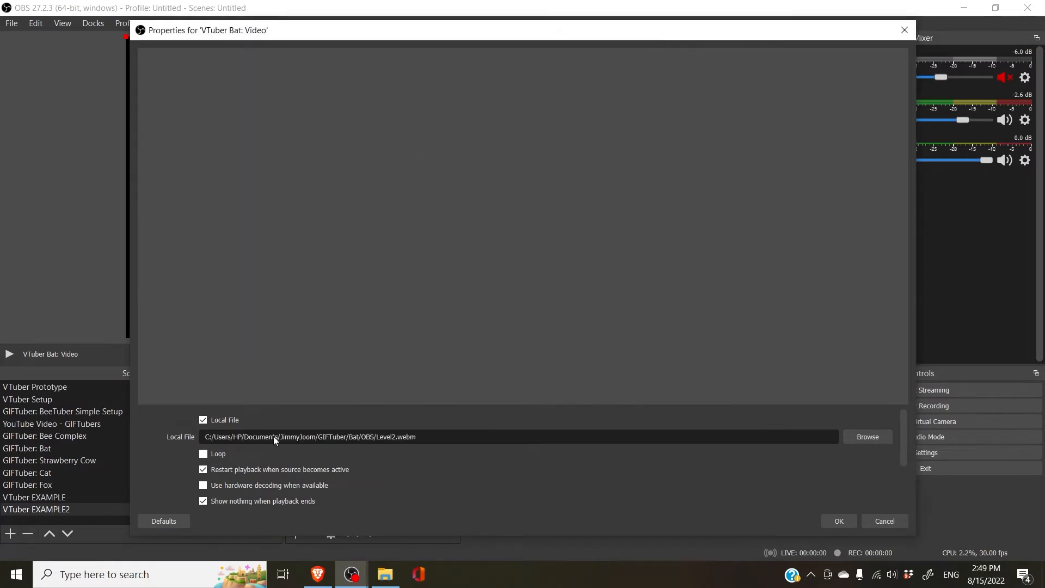
- Turn on looping for the bat video and move it to the middle of the canvas
{"action": "left_click", "coordinate": [203, 454]}
{"action": "left_click", "coordinate": [842, 522]}
{"action": "left_click_drag", "start_coordinate": [314, 244], "coordinate": [431, 240]}
{"action": "left_click", "coordinate": [303, 523]}
- Add an Image source named VTuber Bat: Mouth Open using Mouth_Open.png and place it on the bat's face
{"action": "left_click", "coordinate": [295, 534]}
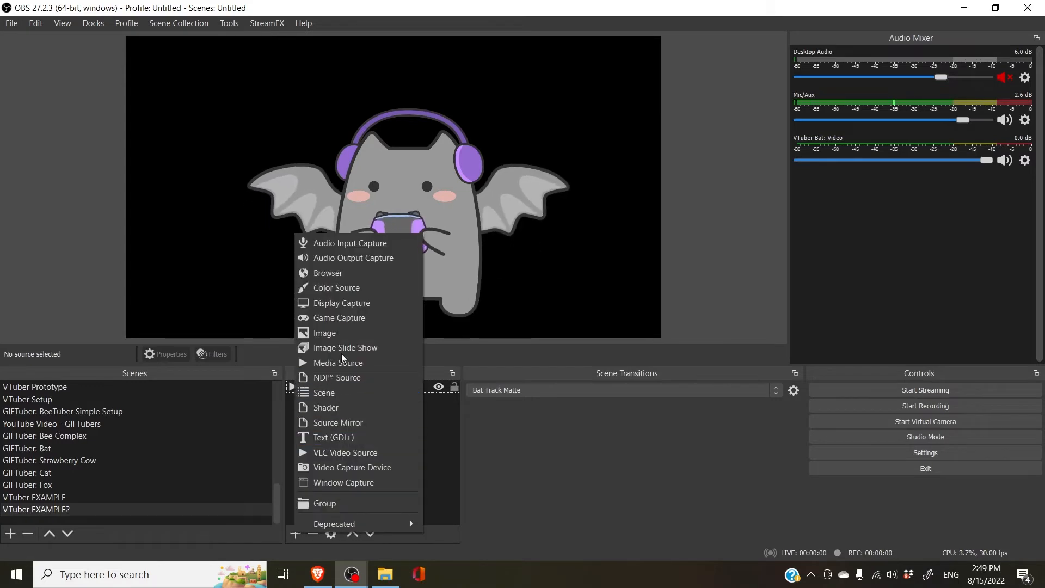
{"action": "left_click", "coordinate": [344, 332]}
{"action": "type", "text": "VTuber Ba"}
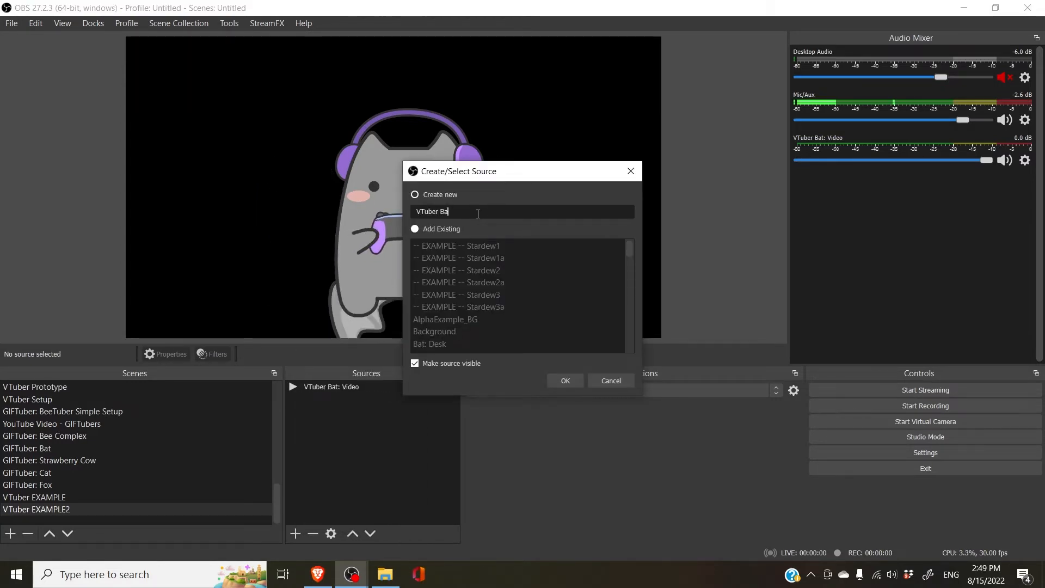
{"action": "type", "text": "t: Mouth Open"}
{"action": "key", "text": "Return"}
{"action": "left_click", "coordinate": [885, 427]}
{"action": "double_click", "coordinate": [600, 162]}
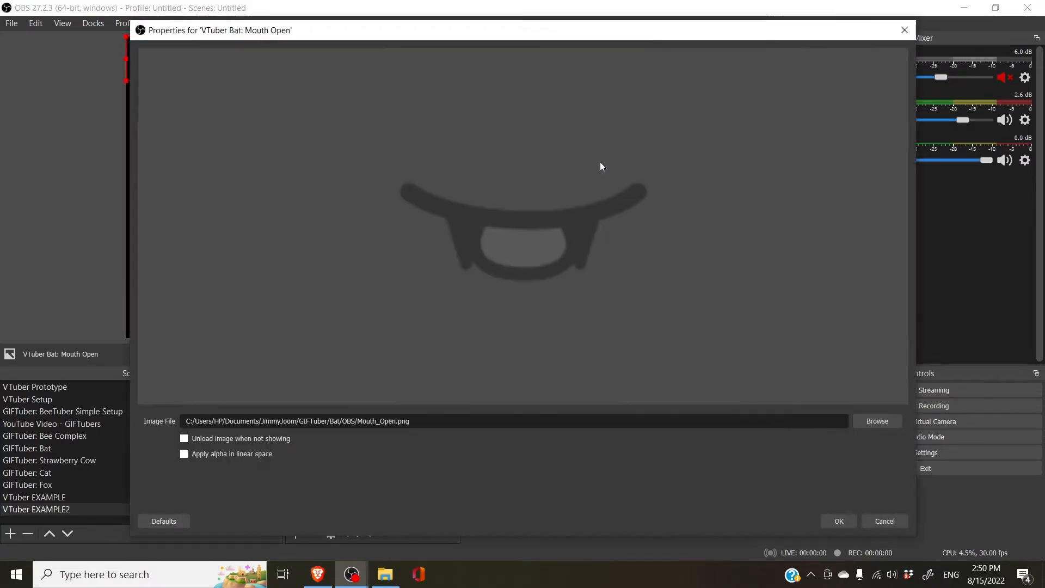
{"action": "left_click", "coordinate": [838, 521]}
{"action": "left_click_drag", "start_coordinate": [147, 62], "coordinate": [401, 205]}
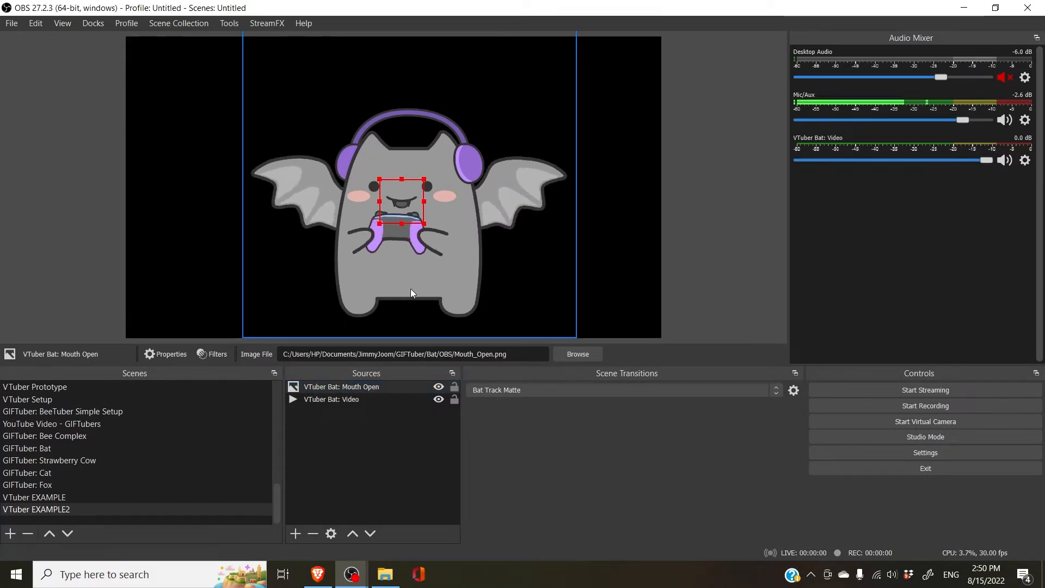
{"action": "left_click", "coordinate": [327, 463]}
- Add an Image source named VTuber: Bat Mouth Closed using Mouth_Closed.png and move it onto the bat's face
{"action": "left_click", "coordinate": [295, 534]}
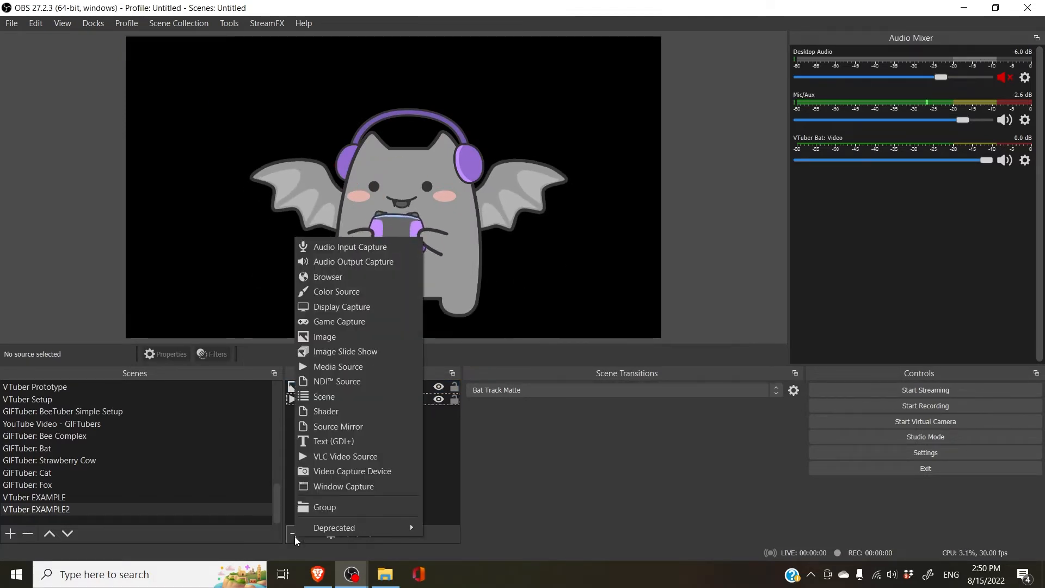
{"action": "left_click", "coordinate": [333, 334]}
{"action": "type", "text": "VTuber: Bat Mouth Closed"}
{"action": "key", "text": "Return"}
{"action": "left_click", "coordinate": [877, 424]}
{"action": "double_click", "coordinate": [501, 122]}
{"action": "left_click", "coordinate": [835, 520]}
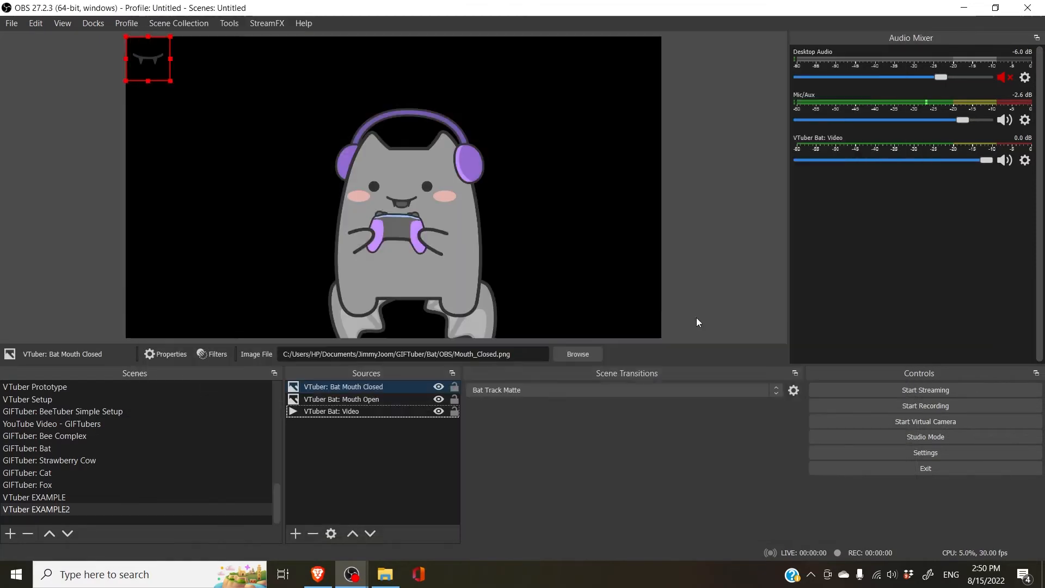
{"action": "left_click_drag", "start_coordinate": [258, 131], "coordinate": [384, 202]}
- Copy the transform of the bat's open mouth and paste it onto the closed mouth
{"action": "left_click", "coordinate": [412, 200]}
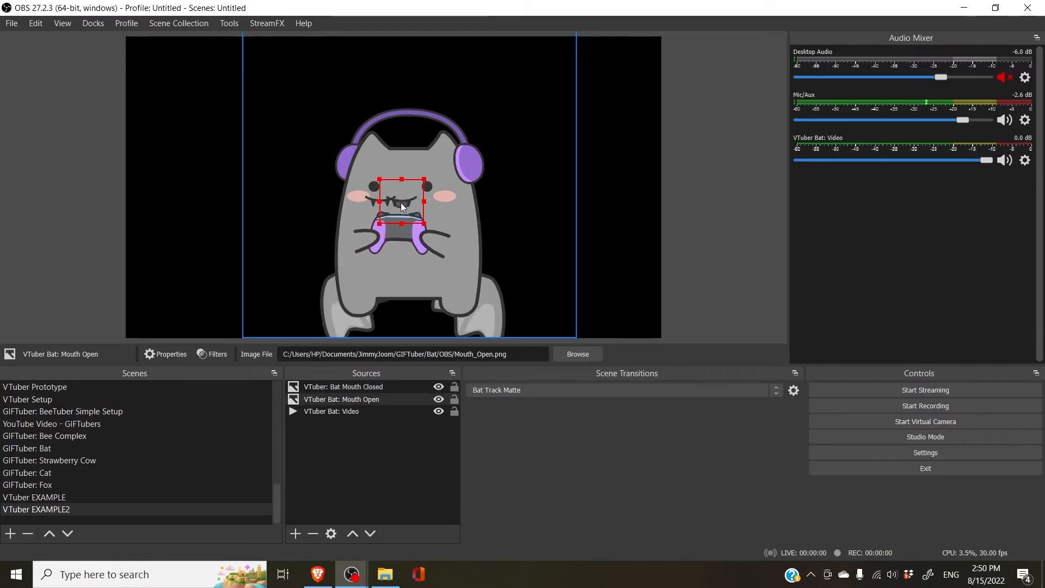
{"action": "right_click", "coordinate": [410, 201]}
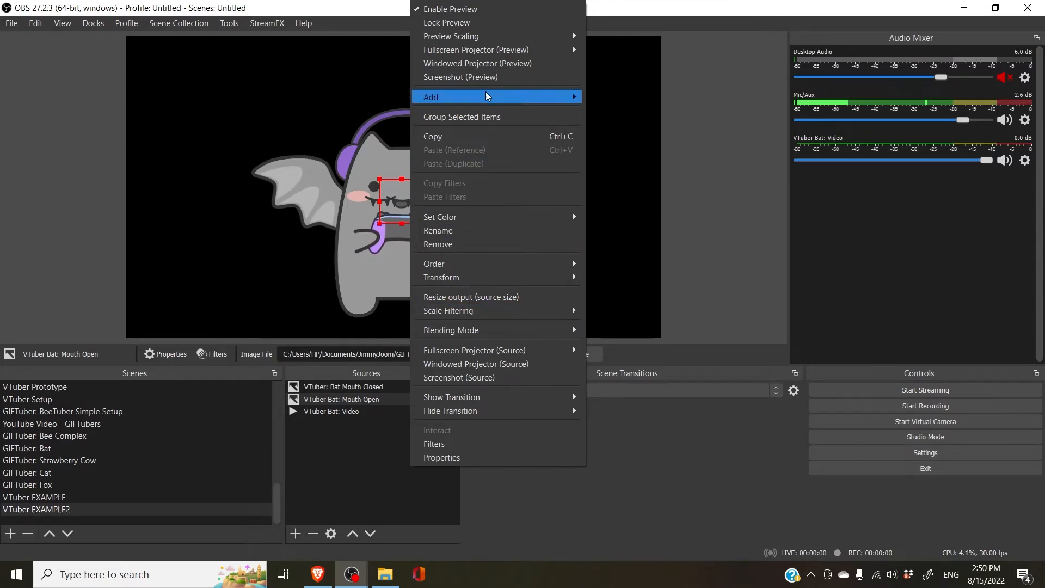
{"action": "mouse_move", "coordinate": [487, 96]}
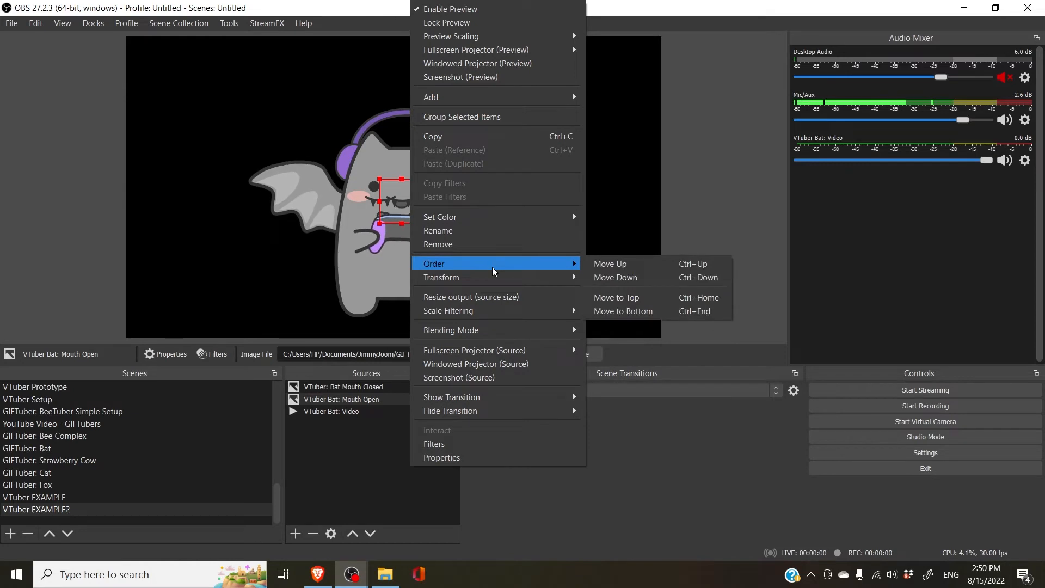
{"action": "mouse_move", "coordinate": [496, 280]}
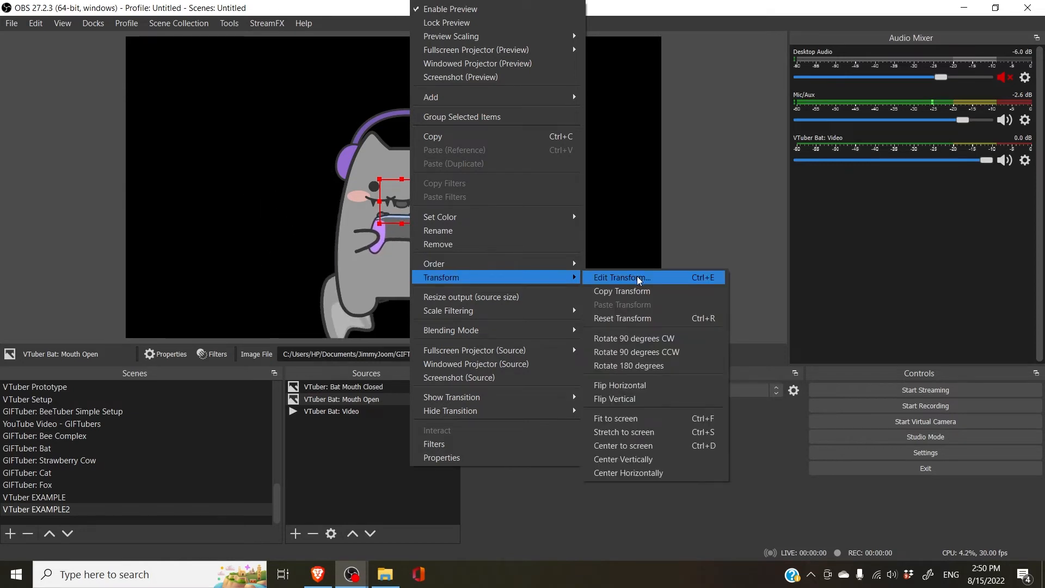
{"action": "left_click", "coordinate": [641, 292]}
{"action": "left_click", "coordinate": [370, 202]}
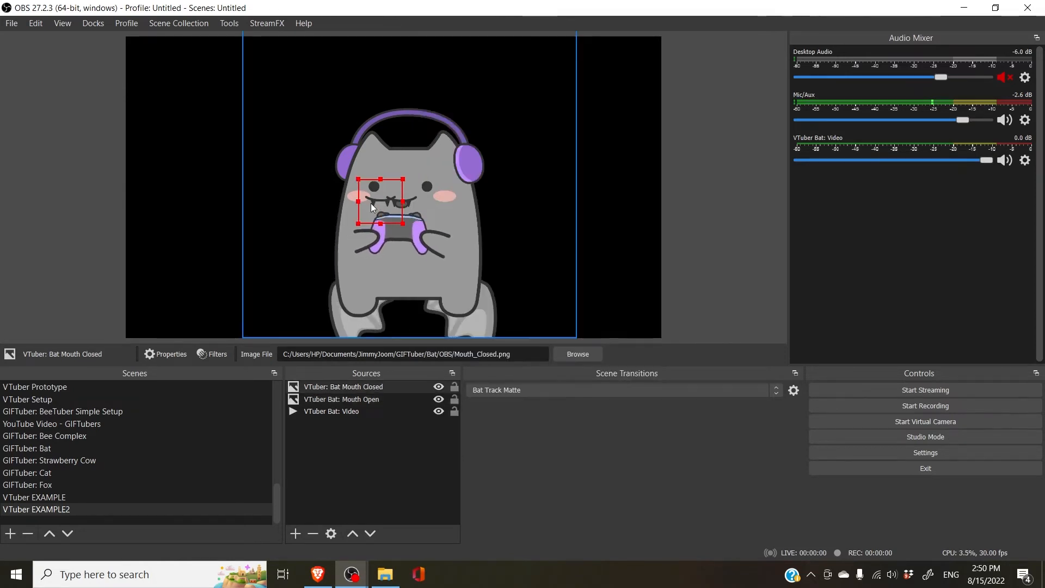
{"action": "right_click", "coordinate": [372, 204]}
{"action": "mouse_move", "coordinate": [462, 277]}
{"action": "left_click", "coordinate": [603, 302]}
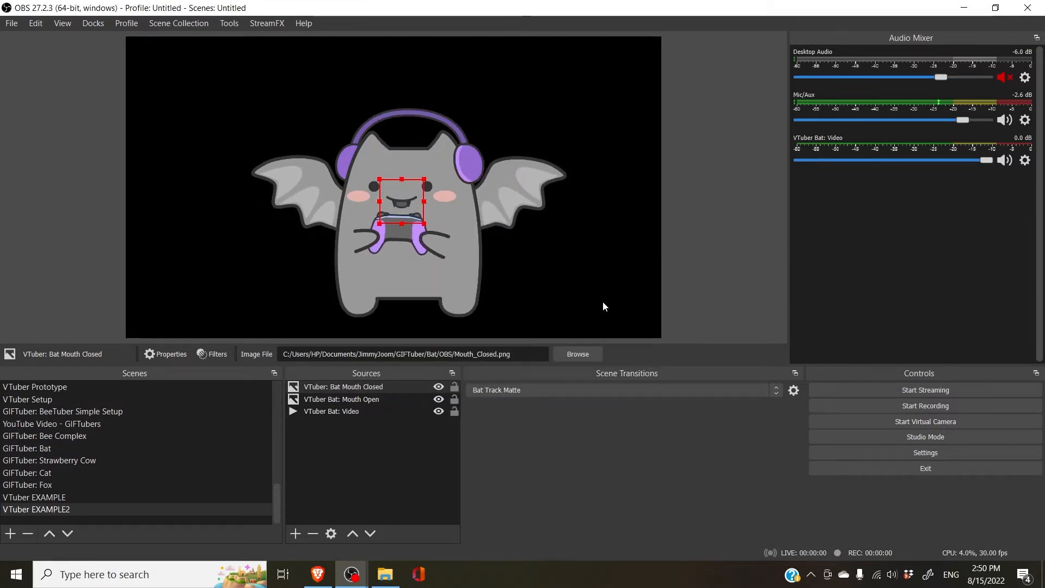
{"action": "left_click", "coordinate": [332, 497]}
- Reorder VTuber Bat: Mouth Open above the closed mouth and check it by toggling its visibility off and on
{"action": "left_click_drag", "start_coordinate": [349, 401], "coordinate": [352, 383]}
{"action": "left_click", "coordinate": [437, 388]}
{"action": "left_click", "coordinate": [437, 387]}
{"action": "left_click", "coordinate": [357, 421]}
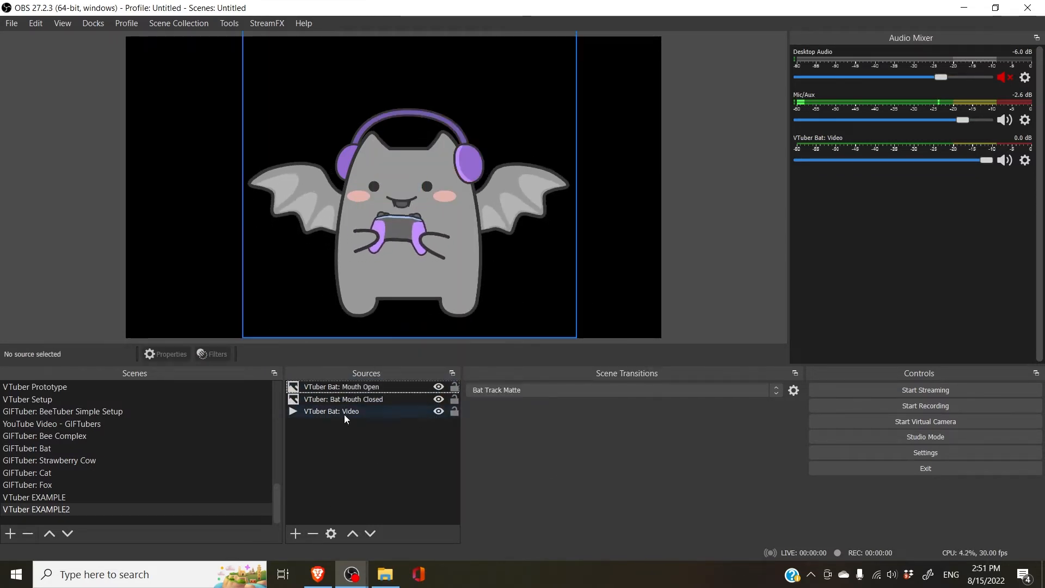
- Add an Image source named VTuber: Bat Desk using Desk.png and keep it above the other bat sources
{"action": "left_click", "coordinate": [296, 533]}
{"action": "left_click", "coordinate": [331, 341]}
{"action": "type", "text": "VTuber: Bat Desk"}
{"action": "key", "text": "Return"}
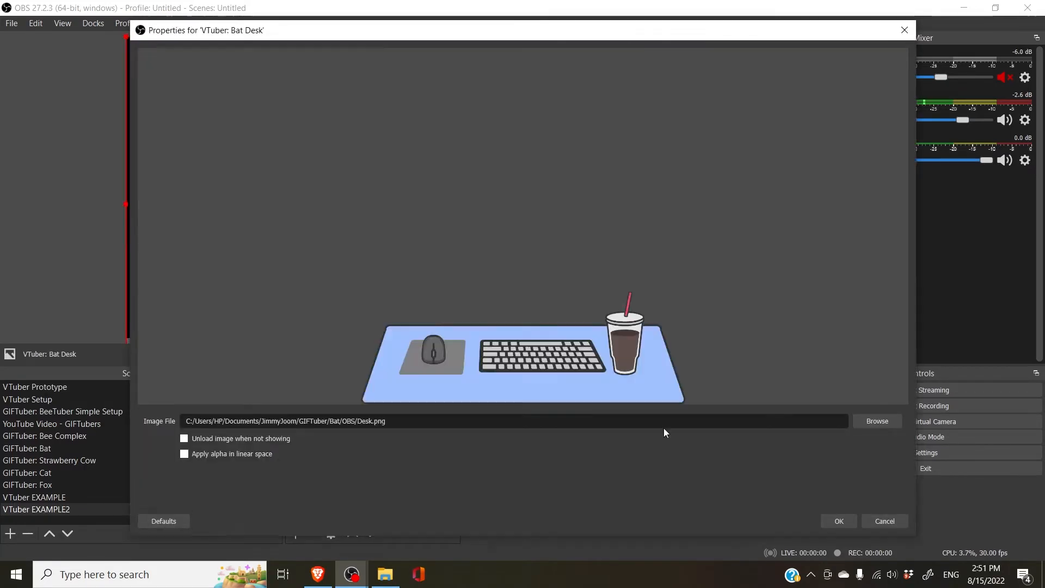
{"action": "left_click", "coordinate": [833, 517]}
{"action": "left_click", "coordinate": [393, 461]}
{"action": "mouse_move", "coordinate": [346, 387]}
{"action": "left_mouse_down"}
{"action": "mouse_move", "coordinate": [351, 429]}
{"action": "mouse_move", "coordinate": [353, 383]}
{"action": "left_mouse_up"}
- Group the bat's open mouth, closed mouth and video sources as VTuber: Bat Group
{"action": "left_click", "coordinate": [350, 414]}
{"action": "left_click", "coordinate": [353, 424]}
{"action": "left_click", "coordinate": [355, 399], "text": "shift"}
{"action": "right_click", "coordinate": [354, 398]}
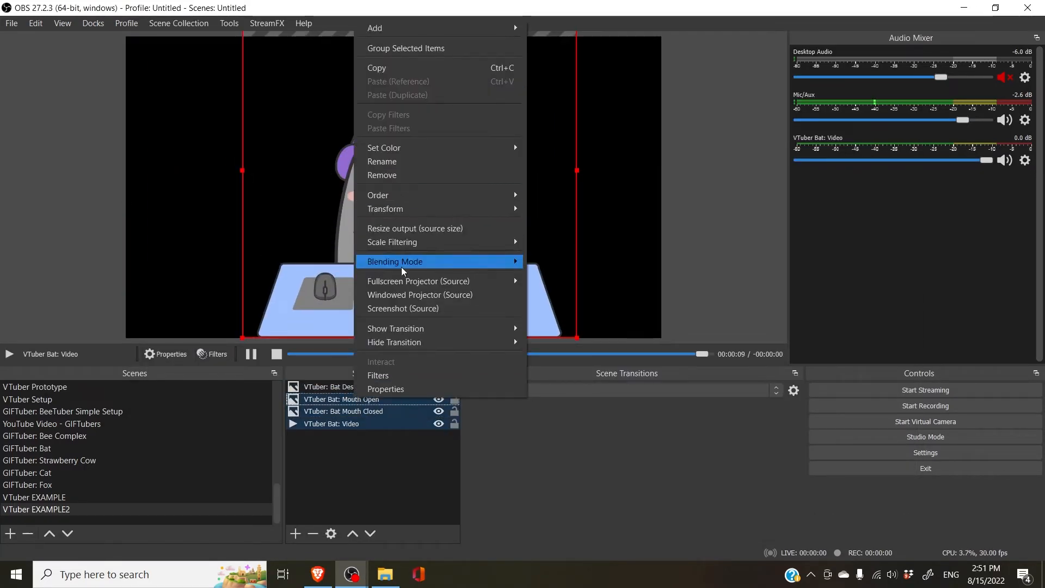
{"action": "left_click", "coordinate": [397, 49]}
{"action": "type", "text": "VTuber: Bat Group"}
{"action": "key", "text": "Return"}
{"action": "left_click", "coordinate": [355, 401]}
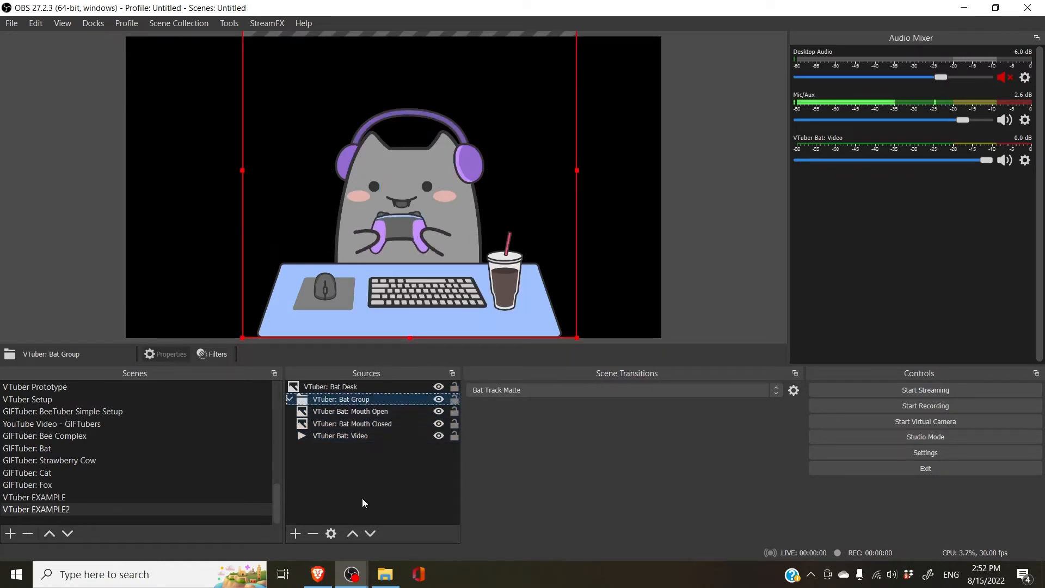
- Add an Audio Input Capture named VTuber: Bat Mic using the Headset Microphone (Realtek(R) Audio) device
{"action": "left_click", "coordinate": [296, 533]}
{"action": "left_click", "coordinate": [354, 288]}
{"action": "type", "text": "VTuber: Bat Mic"}
{"action": "key", "text": "Return"}
{"action": "left_click", "coordinate": [507, 61]}
{"action": "left_click", "coordinate": [512, 90]}
{"action": "left_click", "coordinate": [840, 520]}
- Add an Audio Move filter named Mouth Open to the VTuber: Bat Mic source
{"action": "left_click", "coordinate": [338, 481]}
{"action": "left_click", "coordinate": [290, 412]}
{"action": "left_click", "coordinate": [338, 400]}
{"action": "left_click", "coordinate": [337, 387]}
{"action": "left_click", "coordinate": [212, 355]}
{"action": "left_click", "coordinate": [245, 521]}
{"action": "left_click", "coordinate": [305, 362]}
{"action": "type", "text": "Mouth Open"}
{"action": "key", "text": "Return"}
- Set the Mouth Open filter's action to Filter Enable with VTuber Bat: Mouth Open as its source, and close the filters
{"action": "left_click", "coordinate": [771, 111]}
{"action": "left_click", "coordinate": [771, 120]}
{"action": "left_click", "coordinate": [799, 127]}
{"action": "left_click", "coordinate": [634, 141]}
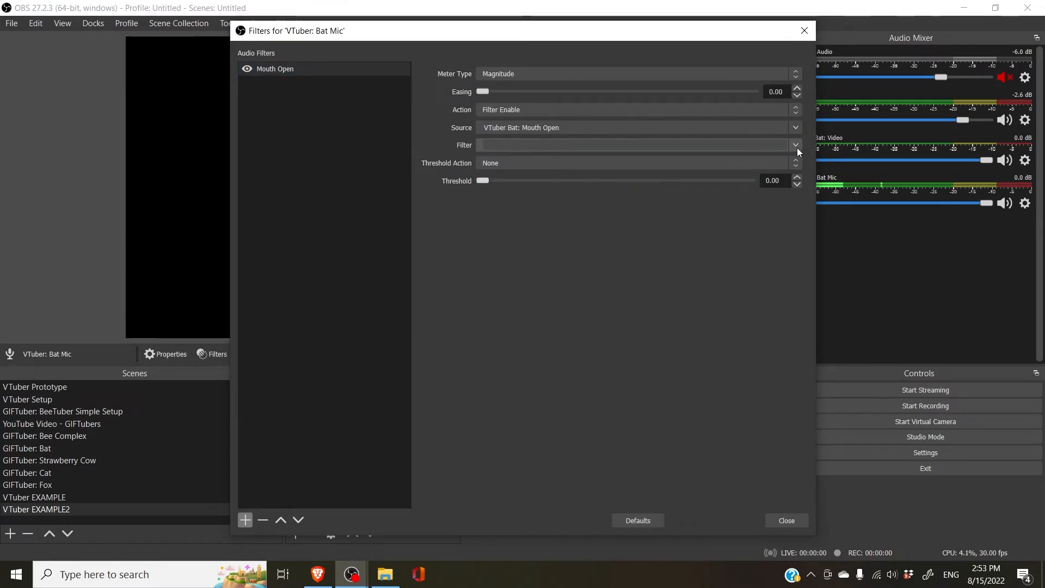
{"action": "left_click", "coordinate": [782, 517]}
- Add a Color Correction filter with opacity 0 to the VTuber Bat: Mouth Open source
{"action": "left_click", "coordinate": [290, 412]}
{"action": "right_click", "coordinate": [351, 425]}
{"action": "left_click", "coordinate": [374, 402]}
{"action": "left_click", "coordinate": [245, 520]}
{"action": "left_click", "coordinate": [338, 273]}
{"action": "left_click", "coordinate": [497, 307]}
{"action": "left_click_drag", "start_coordinate": [752, 338], "coordinate": [473, 337]}
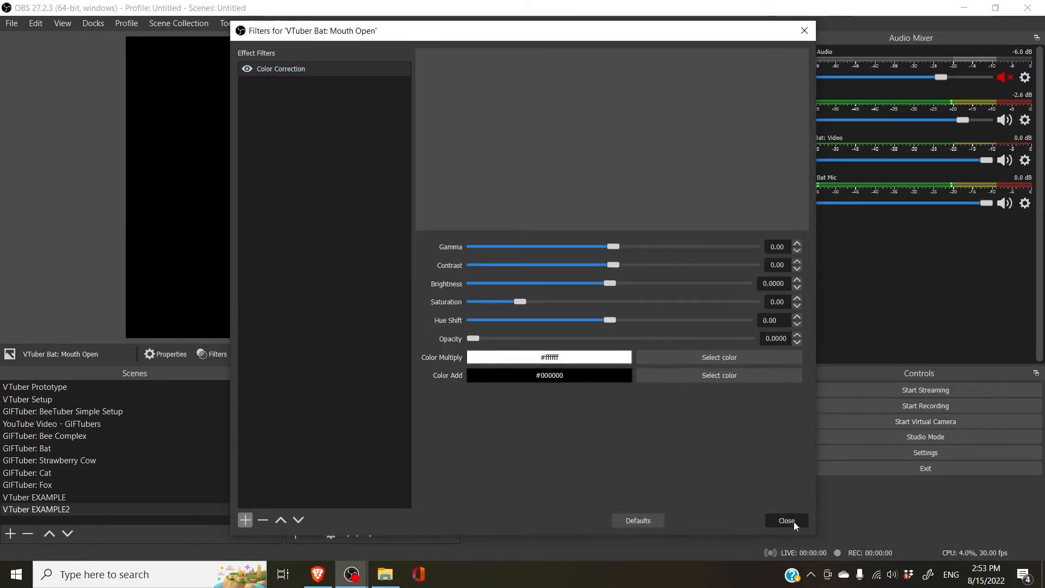
{"action": "left_click", "coordinate": [787, 521]}
- Make the mic's Mouth Open filter control Color Correction with Enable Under and Disable Over at threshold 3.07, and move the window clear of the bat
{"action": "right_click", "coordinate": [349, 389]}
{"action": "left_click", "coordinate": [372, 371]}
{"action": "left_click", "coordinate": [795, 145]}
{"action": "left_click", "coordinate": [762, 158]}
{"action": "left_click", "coordinate": [762, 163]}
{"action": "left_click", "coordinate": [646, 226]}
{"action": "left_click_drag", "start_coordinate": [392, 35], "coordinate": [678, 31]}
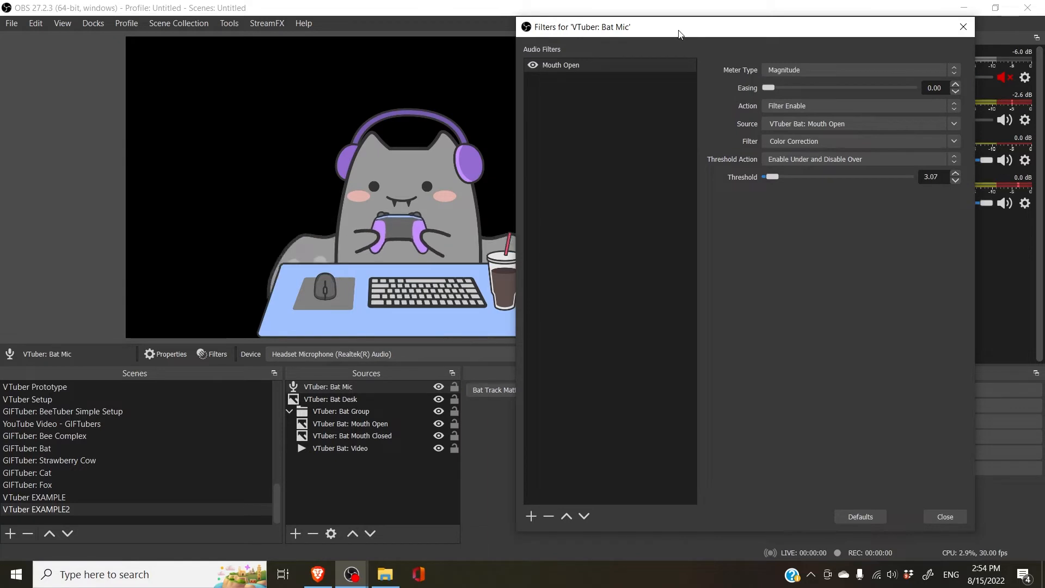
- Add another Audio Move filter named Bat Rotate to the VTuber: Bat Mic source
{"action": "left_click", "coordinate": [532, 516]}
{"action": "left_click", "coordinate": [566, 354]}
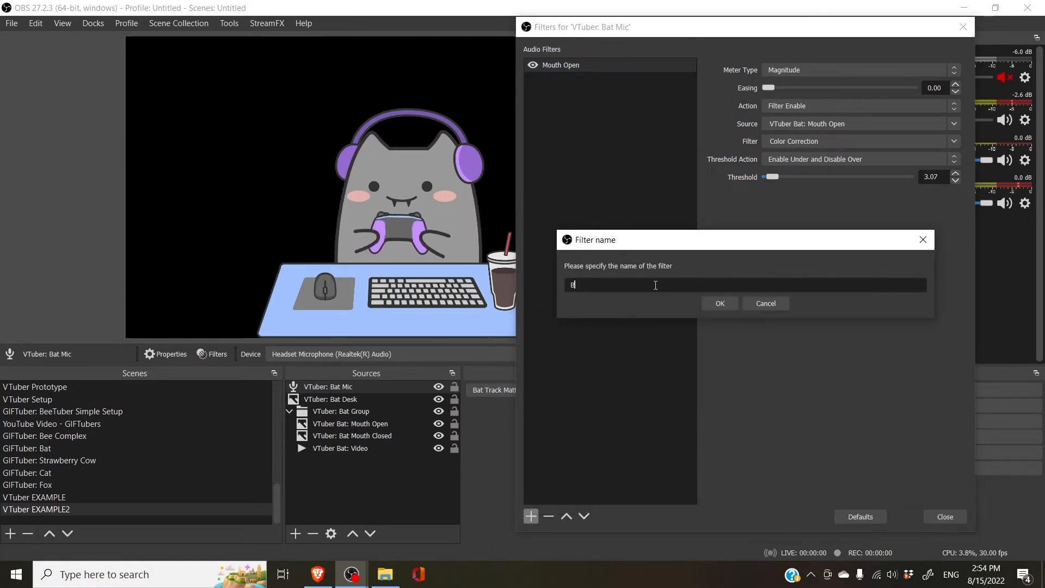
{"action": "type", "text": "Bat Rotate"}
{"action": "key", "text": "Return"}
- Set the Bat Rotate filter's scene to VTuber EXAMPLE2, its source to VTuber: Bat Group and its transform to Rotation
{"action": "left_click", "coordinate": [955, 124]}
{"action": "left_click", "coordinate": [943, 143]}
{"action": "left_click", "coordinate": [954, 142]}
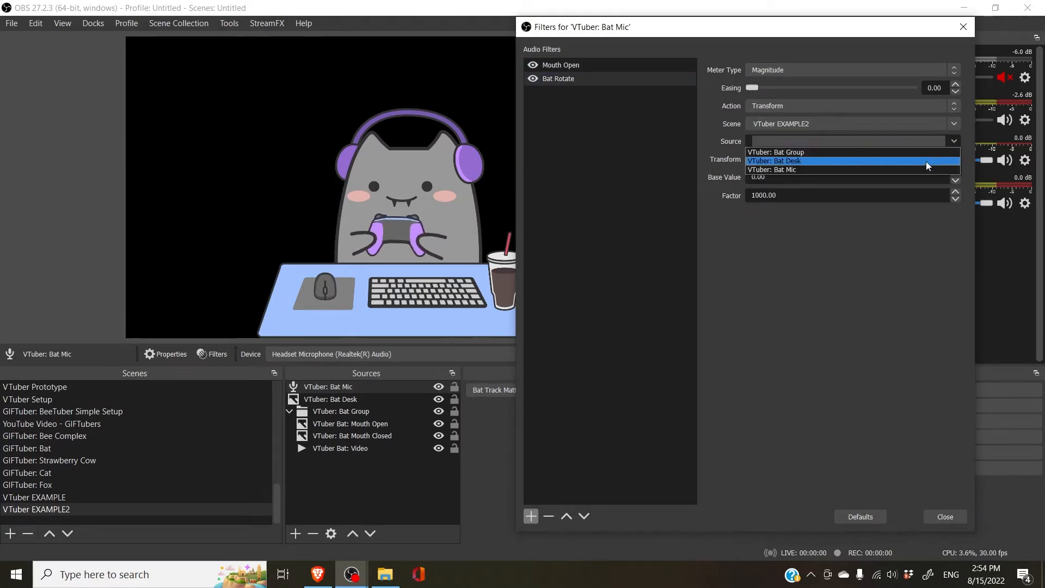
{"action": "left_click", "coordinate": [926, 153]}
{"action": "left_click", "coordinate": [914, 159]}
{"action": "left_click", "coordinate": [905, 243]}
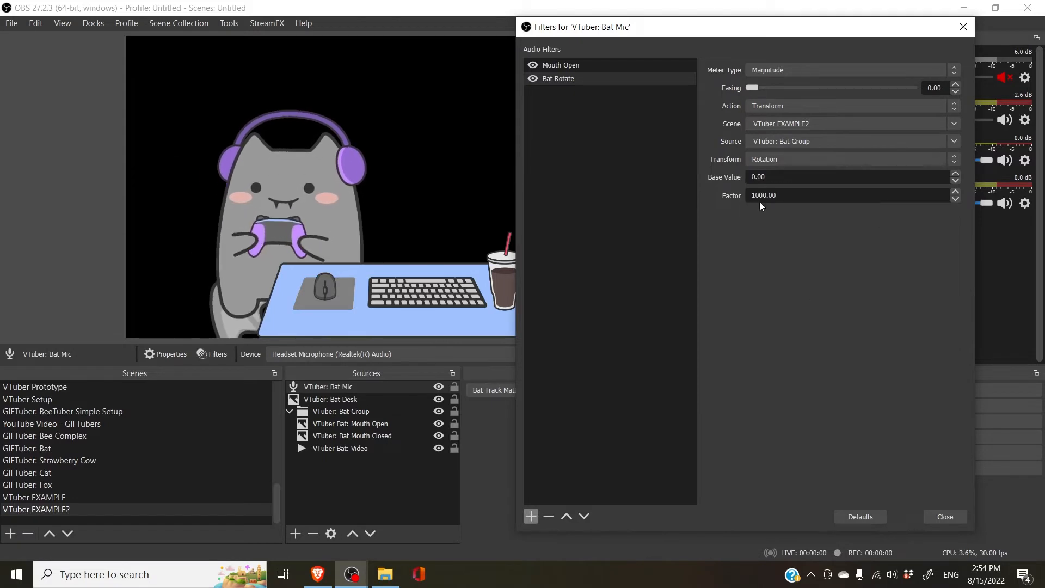
- Set the Bat Rotate filter's easing to 87.54 and its factor to 100
{"action": "left_click_drag", "start_coordinate": [752, 88], "coordinate": [912, 88]}
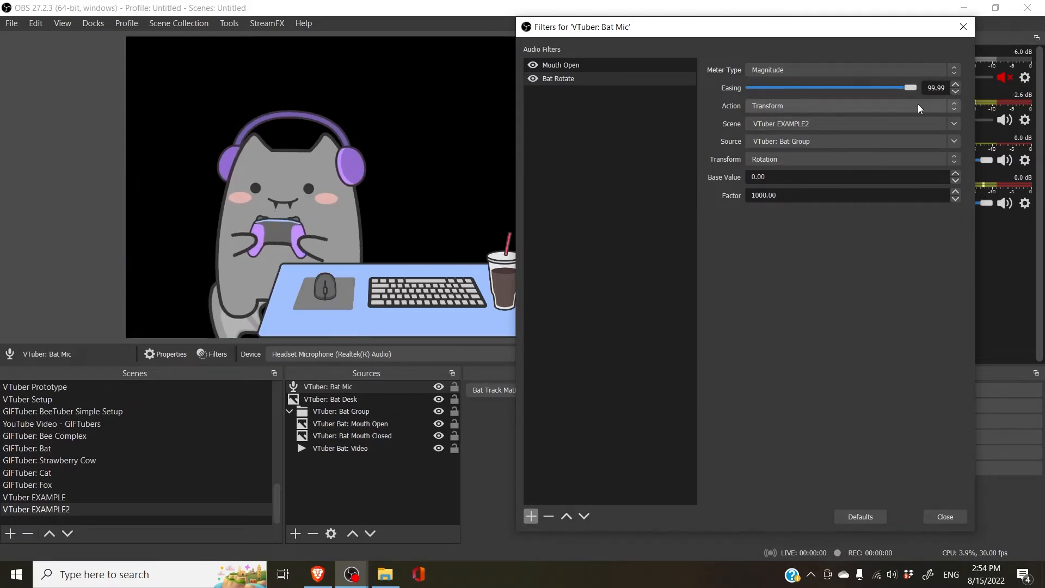
{"action": "left_click", "coordinate": [891, 87]}
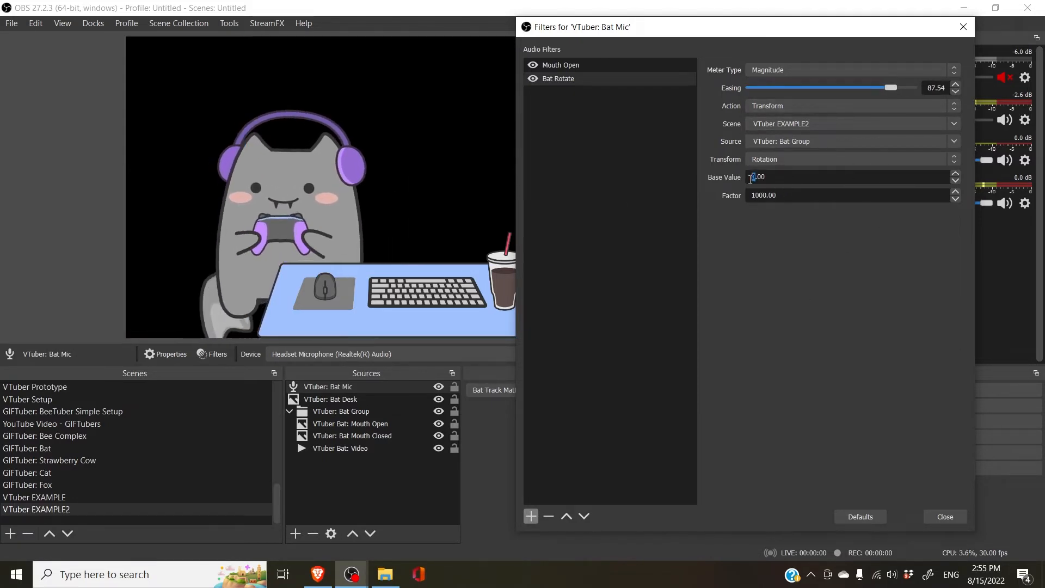
{"action": "type", "text": "100"}
{"action": "key", "text": "BackSpace"}
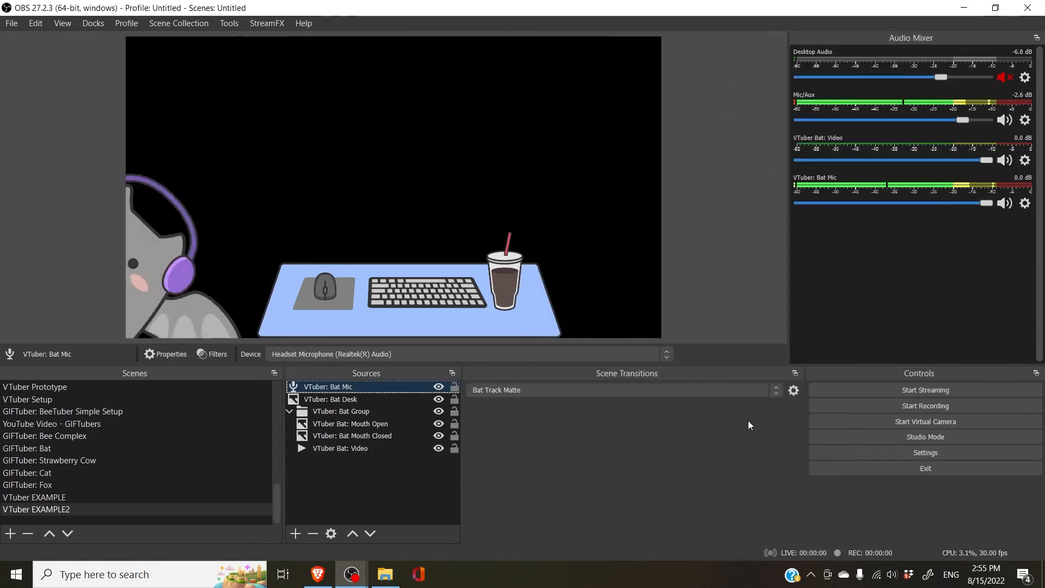
- Set the positional alignment of VTuber: Bat Group to Bottom Center in its transform settings
{"action": "left_click", "coordinate": [202, 210]}
{"action": "right_click", "coordinate": [202, 210]}
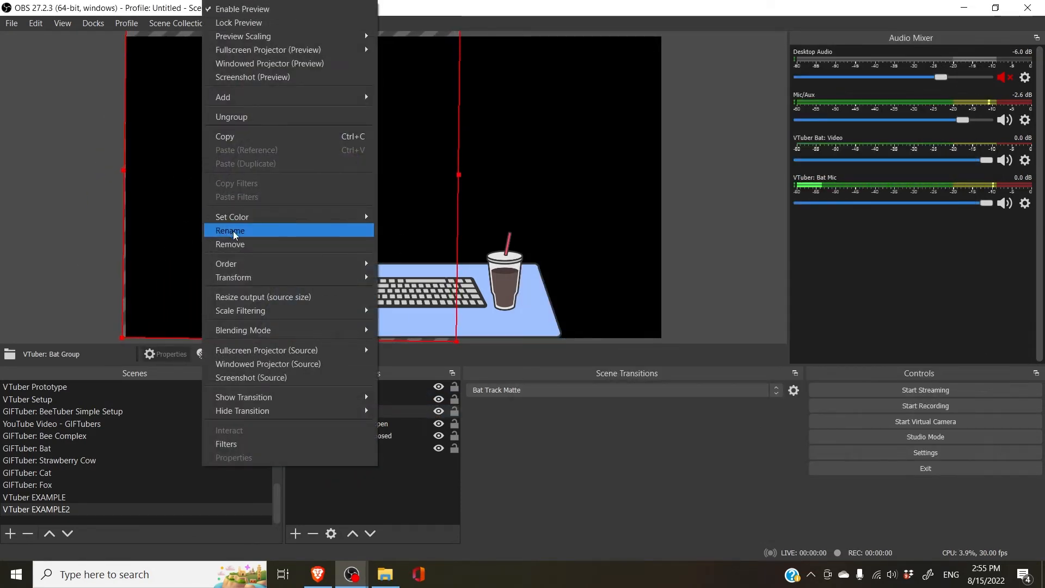
{"action": "mouse_move", "coordinate": [245, 278]}
{"action": "left_click", "coordinate": [435, 276]}
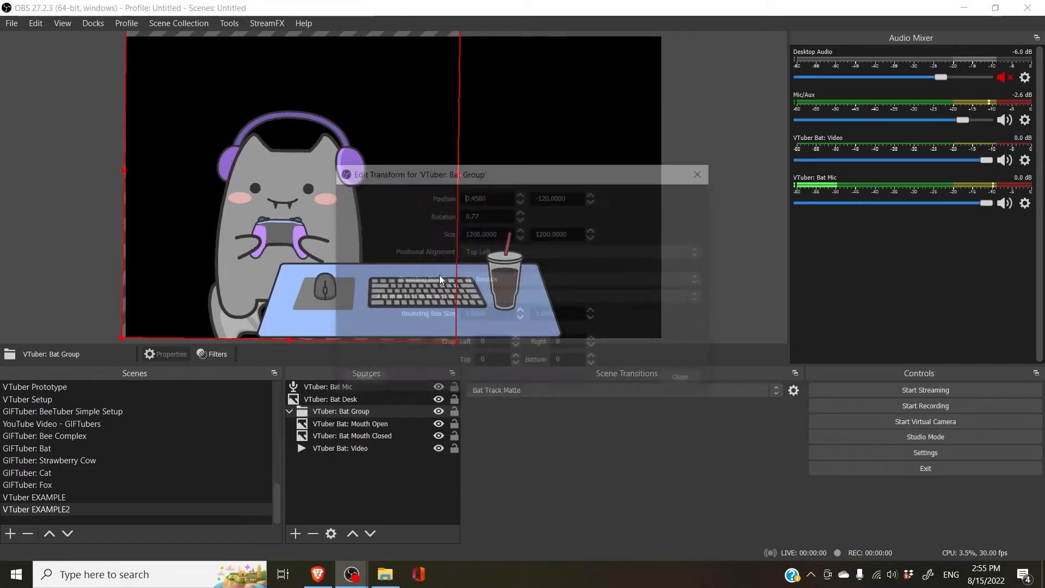
{"action": "left_click", "coordinate": [528, 250]}
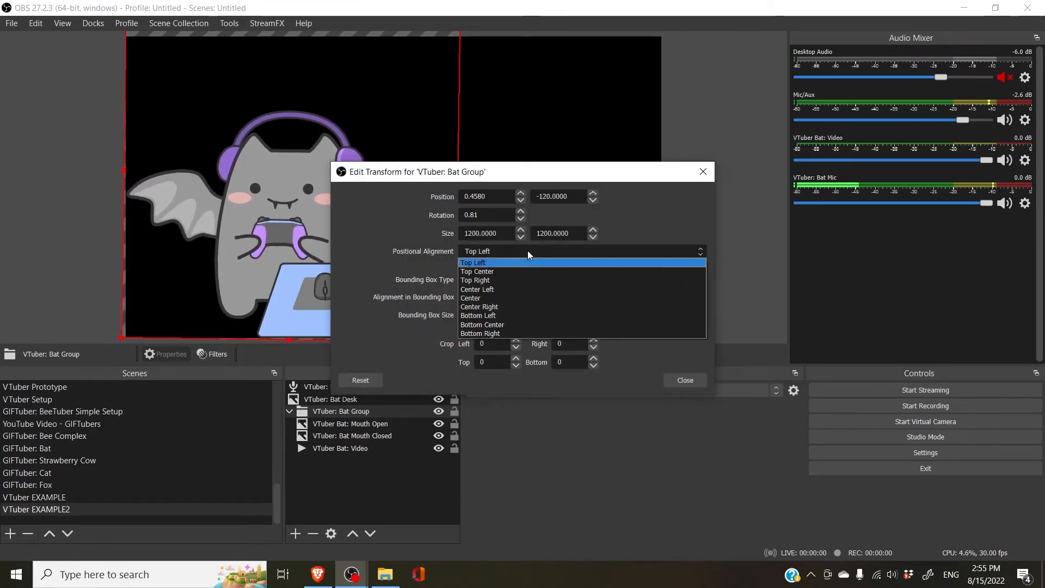
{"action": "left_click", "coordinate": [529, 324]}
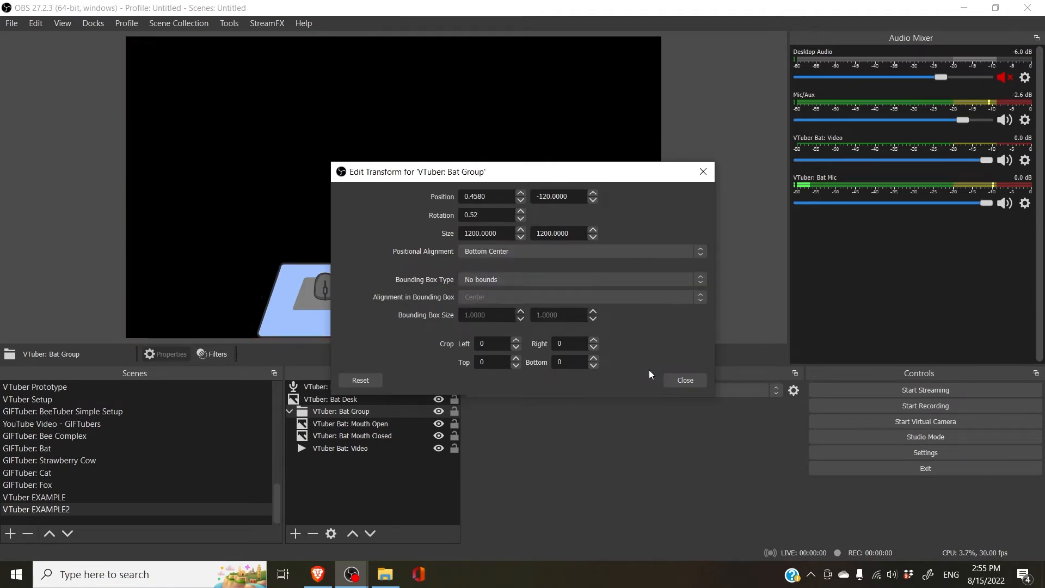
{"action": "left_click", "coordinate": [683, 380]}
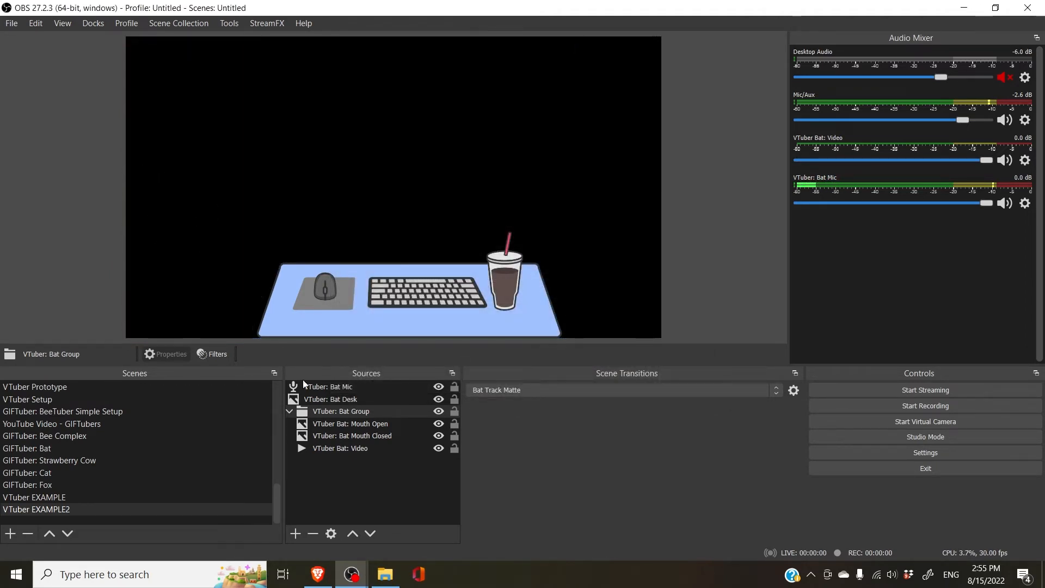
- Set the positional alignment of VTuber: Bat Group to Bottom Center and place the group centred behind the desk
{"action": "left_click", "coordinate": [322, 408]}
{"action": "left_click_drag", "start_coordinate": [149, 37], "coordinate": [163, 111]}
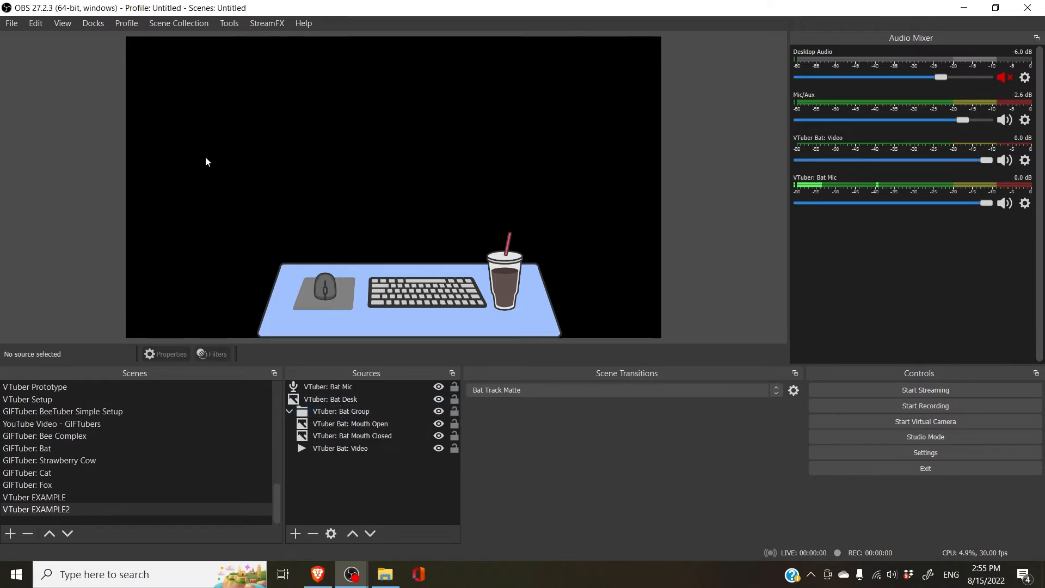
{"action": "left_click_drag", "start_coordinate": [221, 174], "coordinate": [464, 422]}
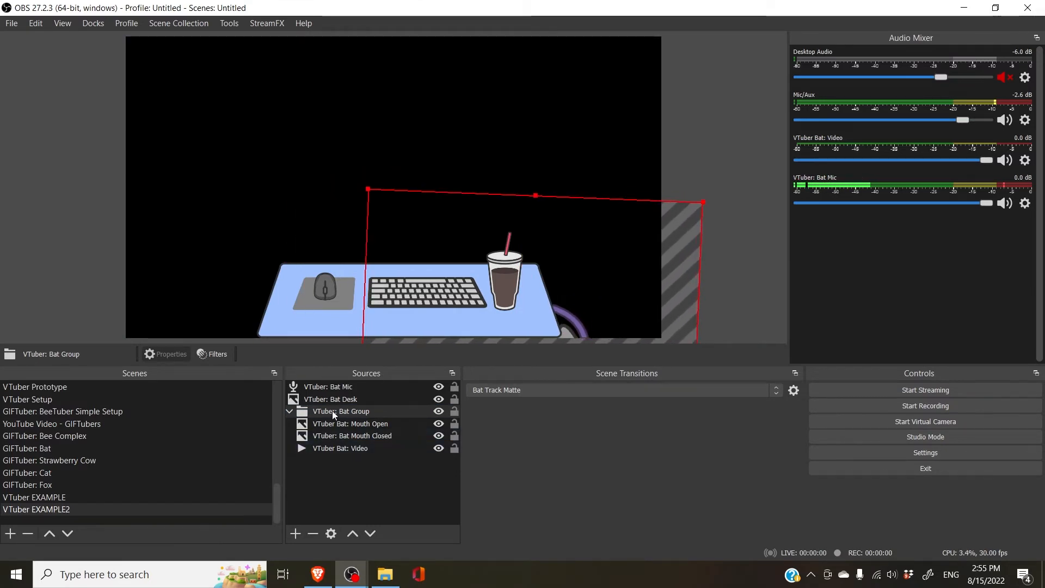
{"action": "right_click", "coordinate": [331, 412]}
{"action": "mouse_move", "coordinate": [381, 222]}
{"action": "left_click", "coordinate": [548, 221]}
{"action": "left_click", "coordinate": [508, 252]}
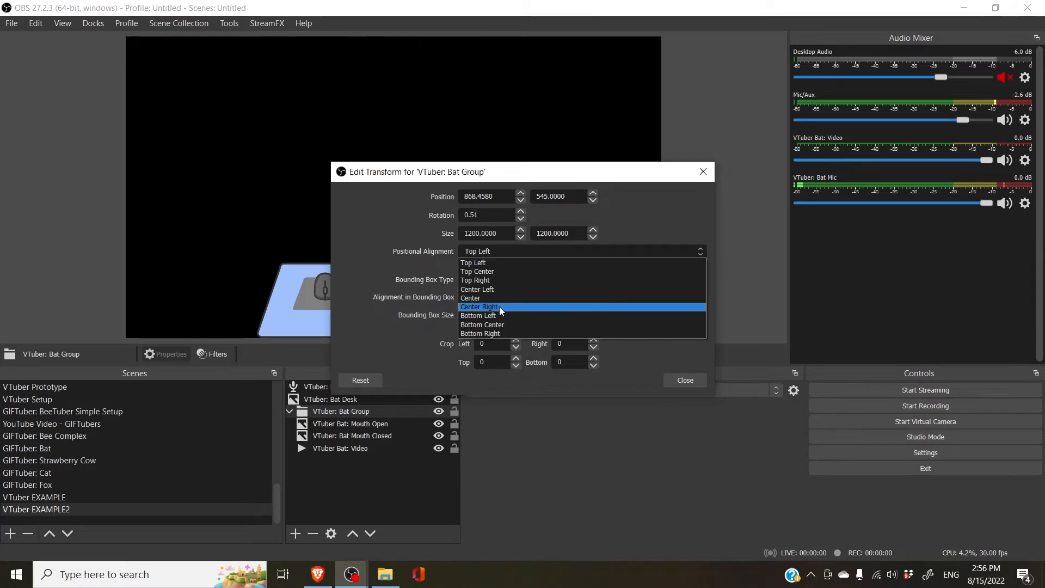
{"action": "left_click", "coordinate": [501, 325]}
{"action": "left_click", "coordinate": [685, 380]}
{"action": "left_click_drag", "start_coordinate": [376, 153], "coordinate": [400, 260]}
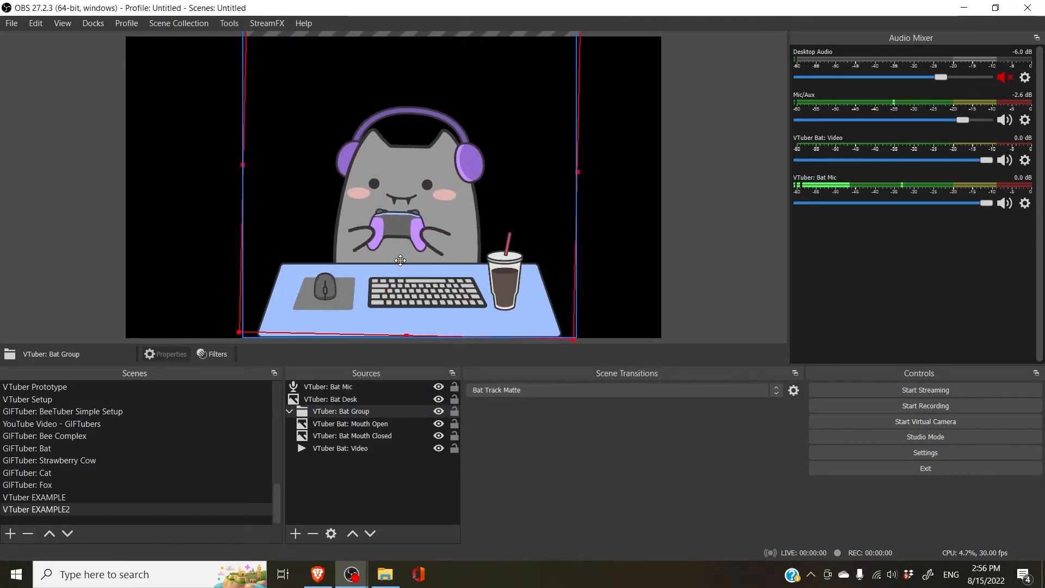
- Set the factor of the Bat Rotate filter on the VTuber: Bat Mic source to -500
{"action": "left_click", "coordinate": [329, 388]}
{"action": "left_click", "coordinate": [212, 355]}
{"action": "left_click_drag", "start_coordinate": [360, 32], "coordinate": [558, 33]}
{"action": "left_click_drag", "start_coordinate": [422, 227], "coordinate": [621, 227]}
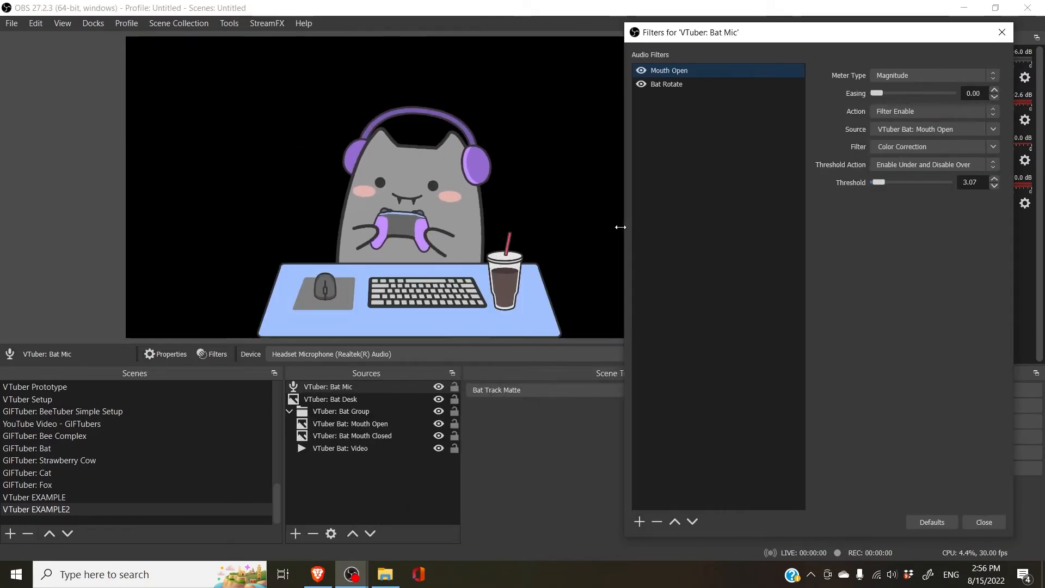
{"action": "left_click", "coordinate": [667, 83]}
{"action": "left_click_drag", "start_coordinate": [868, 200], "coordinate": [861, 201]}
{"action": "type", "text": "5"}
{"action": "left_click", "coordinate": [861, 200]}
{"action": "type", "text": "-"}
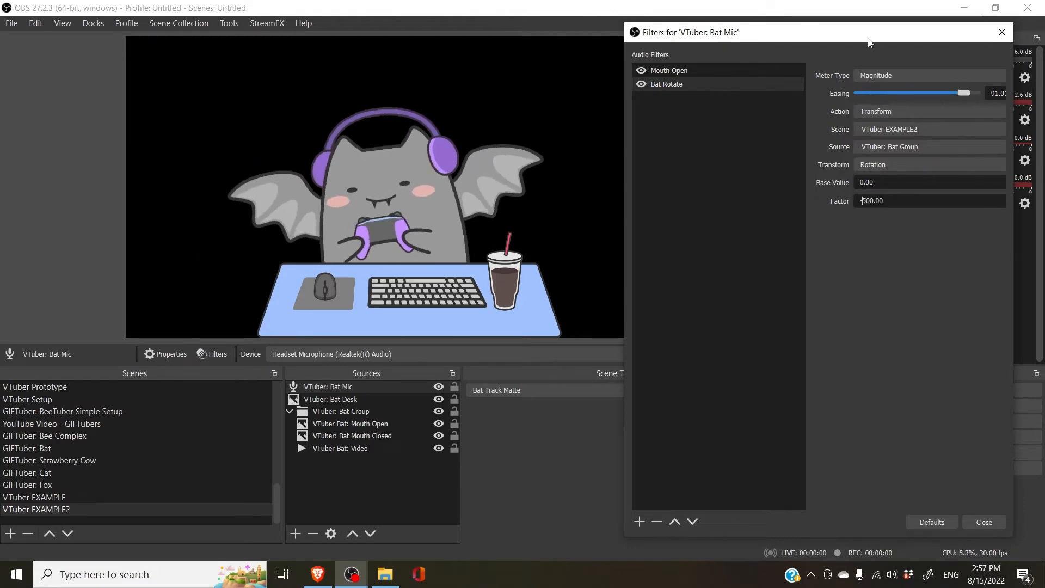
- Add another Audio Move filter named Bat Scale to the VTuber: Bat Mic source
{"action": "left_click_drag", "start_coordinate": [870, 42], "coordinate": [851, 42]}
{"action": "left_click", "coordinate": [621, 521]}
{"action": "left_click", "coordinate": [668, 384]}
{"action": "type", "text": "Bat Scale"}
{"action": "key", "text": "Return"}
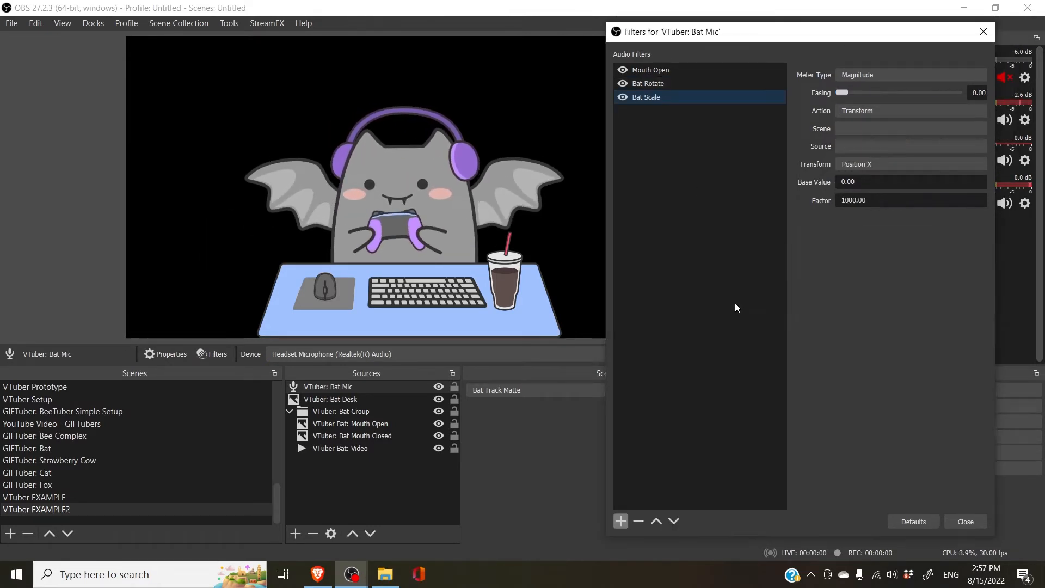
- Configure Bat Scale with scene VTuber EXAMPLE2, source VTuber: Bat Group, transform Scale, base value 1 and factor 10
{"action": "left_click_drag", "start_coordinate": [606, 302], "coordinate": [506, 303]}
{"action": "left_click", "coordinate": [974, 145]}
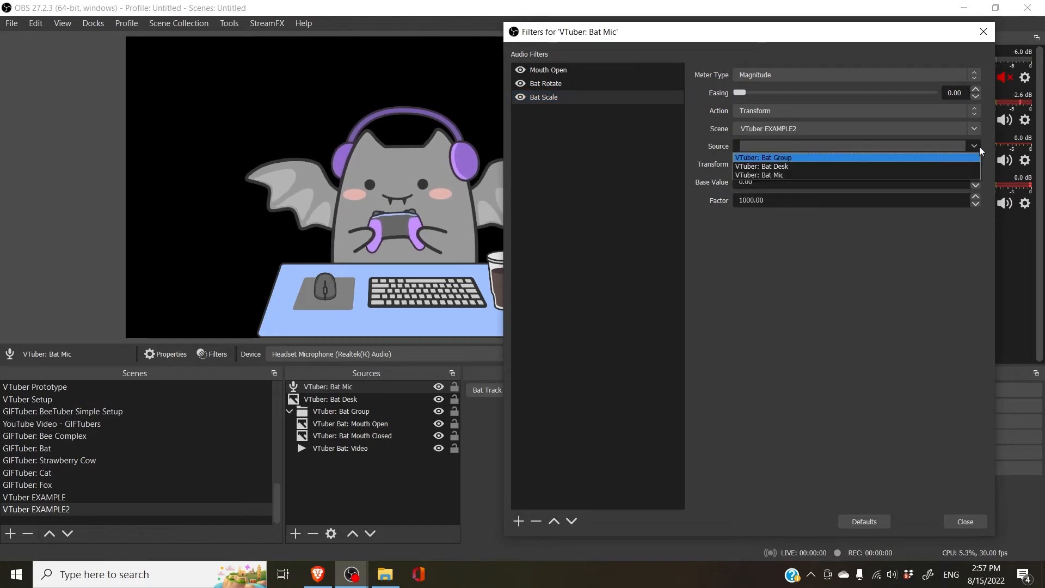
{"action": "left_click", "coordinate": [972, 158]}
{"action": "left_click", "coordinate": [962, 164]}
{"action": "left_click", "coordinate": [825, 201]}
{"action": "left_click_drag", "start_coordinate": [751, 201], "coordinate": [730, 181]}
{"action": "type", "text": "11"}
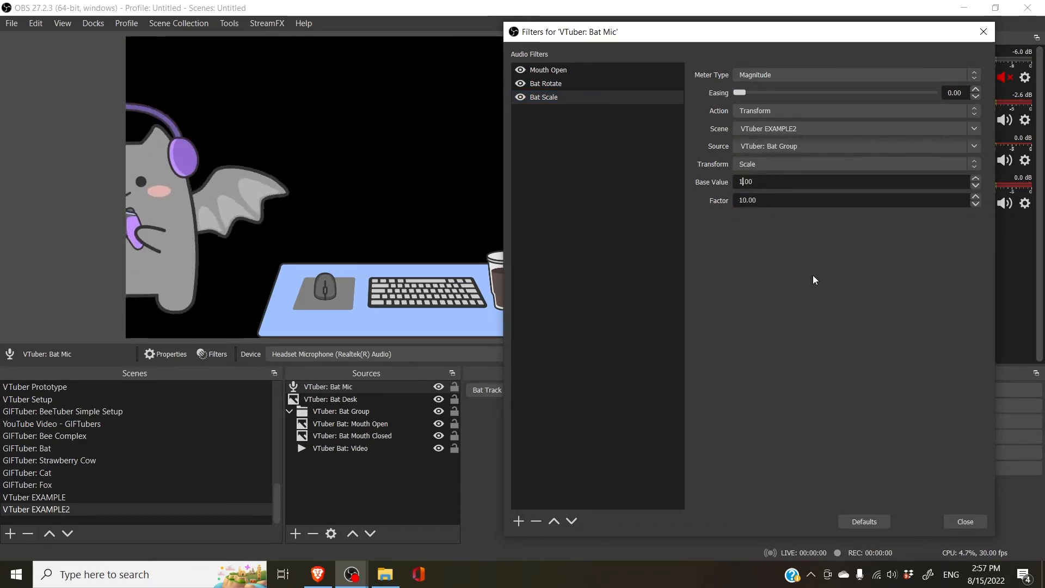
- Reposition the bat behind the desk and fine-tune the Bat Scale filter with a higher easing and a smaller factor
{"action": "left_click", "coordinate": [178, 242]}
{"action": "left_click_drag", "start_coordinate": [739, 92], "coordinate": [849, 93]}
{"action": "left_click_drag", "start_coordinate": [747, 201], "coordinate": [739, 200]}
{"action": "key", "text": "BackSpace"}
{"action": "left_click_drag", "start_coordinate": [677, 32], "coordinate": [715, 24]}
{"action": "left_click", "coordinate": [1003, 515]}
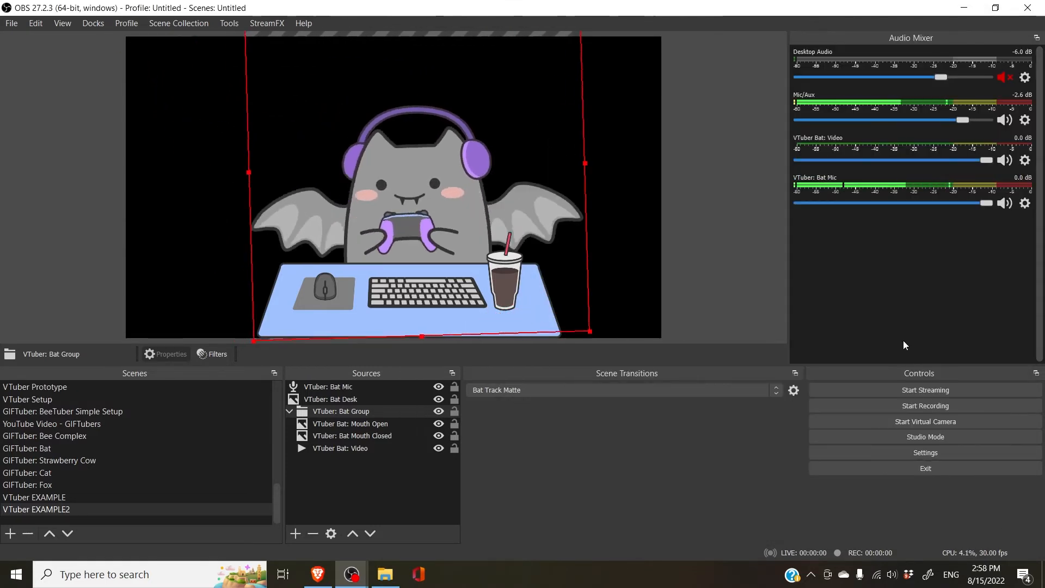
- Create a new scene named VTuber EXAMPLE3
{"action": "scroll", "coordinate": [111, 449], "scroll_direction": "up", "scroll_amount": 2}
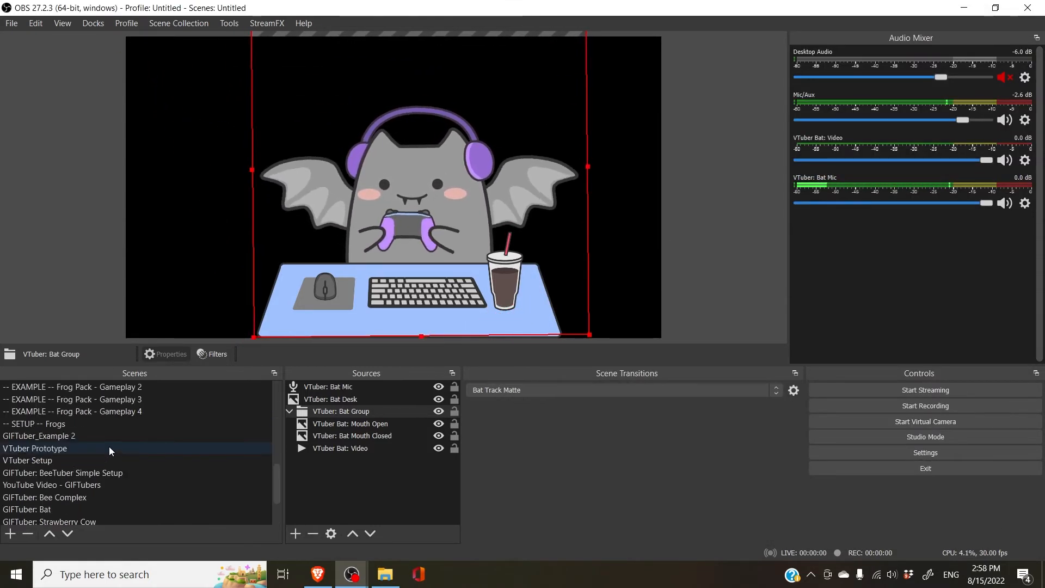
{"action": "scroll", "coordinate": [110, 447], "scroll_direction": "down", "scroll_amount": 2}
{"action": "left_click", "coordinate": [10, 534]}
{"action": "type", "text": "VTuber EXAMPLE3"}
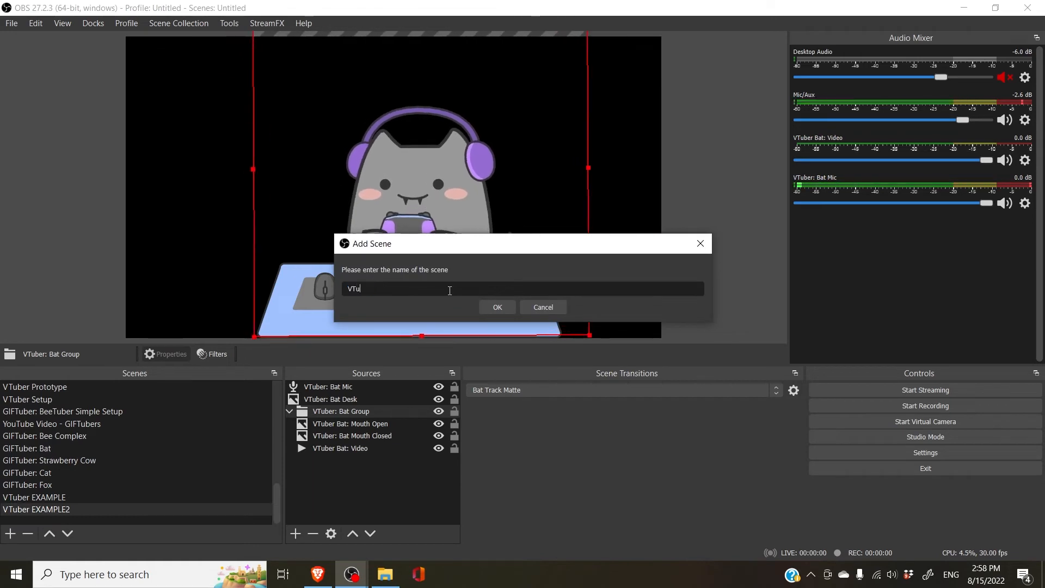
{"action": "key", "text": "Return"}
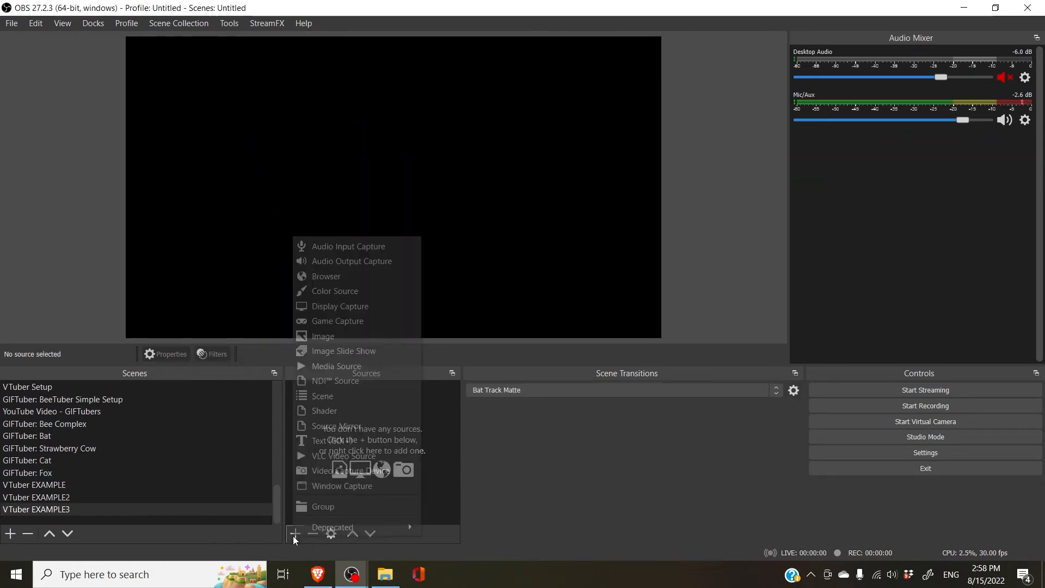
- Add the VTuber EXAMPLE scene as a source and shrink it into the left half of the canvas, vertically centred
{"action": "left_click", "coordinate": [295, 536]}
{"action": "left_click", "coordinate": [396, 358]}
{"action": "left_click_drag", "start_coordinate": [629, 256], "coordinate": [629, 349]}
{"action": "left_click", "coordinate": [459, 294]}
{"action": "left_click", "coordinate": [566, 381]}
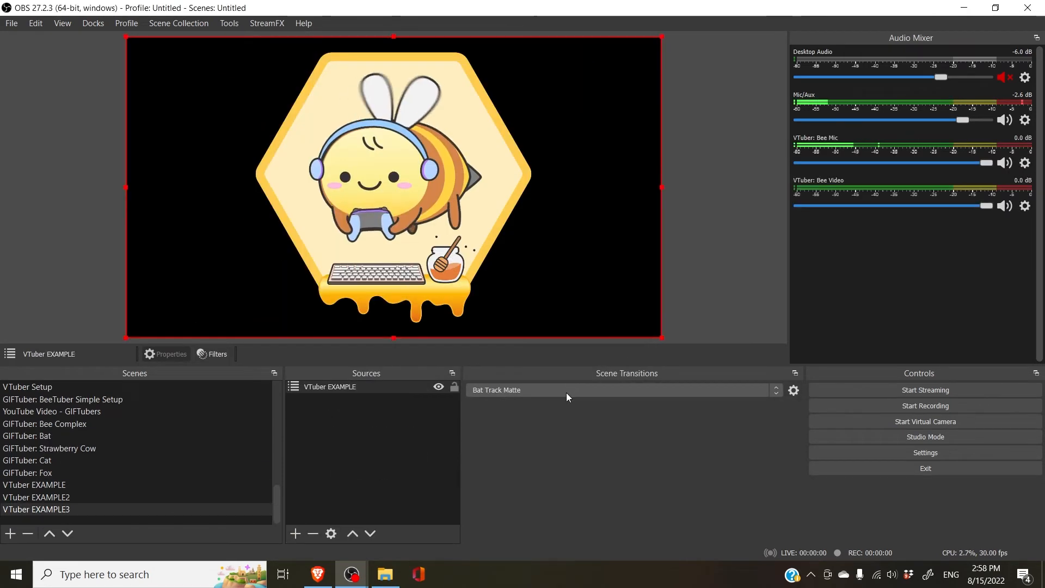
{"action": "left_click_drag", "start_coordinate": [662, 37], "coordinate": [442, 159]}
{"action": "left_click_drag", "start_coordinate": [304, 261], "coordinate": [304, 205]}
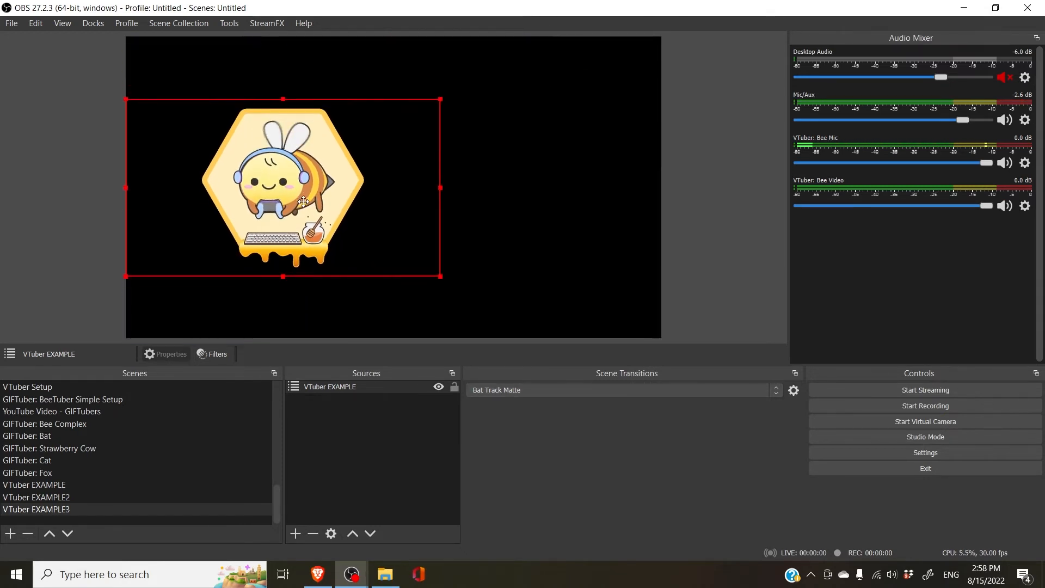
- Add the VTuber EXAMPLE2 scene as a source and shrink it into the right half of the canvas beside the bee
{"action": "left_click", "coordinate": [295, 533]}
{"action": "left_click", "coordinate": [332, 395]}
{"action": "scroll", "coordinate": [490, 304], "scroll_direction": "down", "scroll_amount": 10}
{"action": "left_click", "coordinate": [462, 306]}
{"action": "left_click", "coordinate": [566, 381]}
{"action": "left_click_drag", "start_coordinate": [126, 37], "coordinate": [364, 179]}
{"action": "left_click_drag", "start_coordinate": [515, 283], "coordinate": [514, 202]}
{"action": "left_click", "coordinate": [504, 293]}
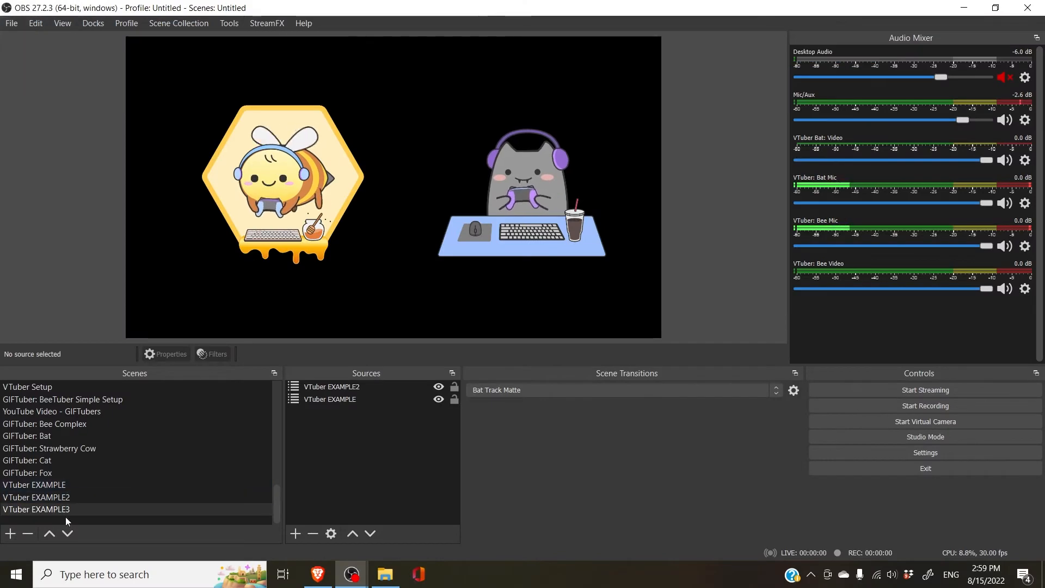
- Create a scene named VTuber EXAMPLE4 and add a new media source named EXAMPLE: FOX to it
{"action": "left_click", "coordinate": [11, 534]}
{"action": "type", "text": "VTuber EXAMPLE4"}
{"action": "key", "text": "Return"}
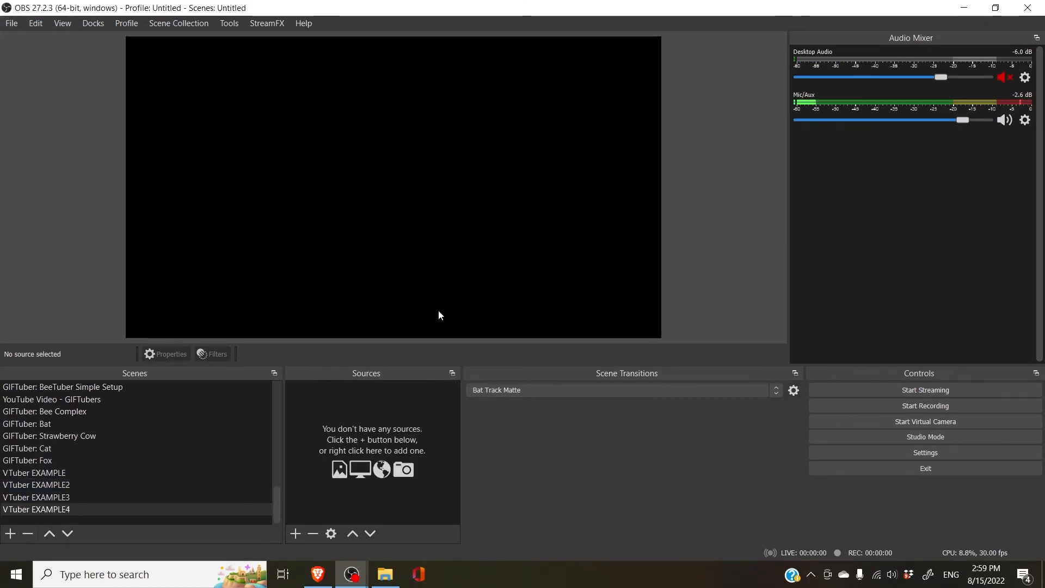
{"action": "left_click", "coordinate": [295, 534]}
{"action": "left_click", "coordinate": [359, 364]}
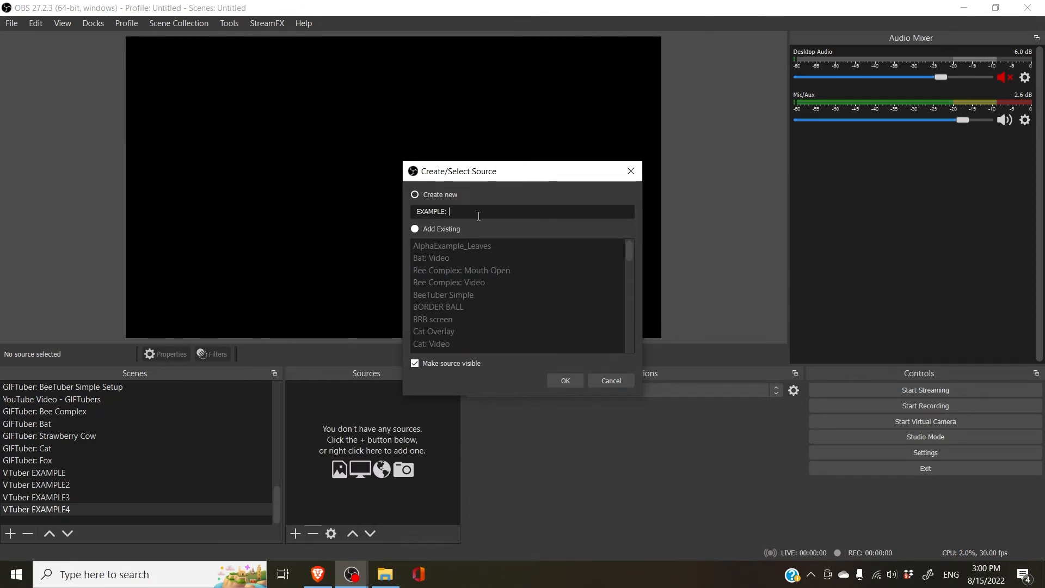
{"action": "key", "text": "Return"}
- Load the fox animation video from the Fox folder in JimmyJoom/GIFTuber_FullAnimation as the local file of EXAMPLE: FOX
{"action": "left_click", "coordinate": [868, 436]}
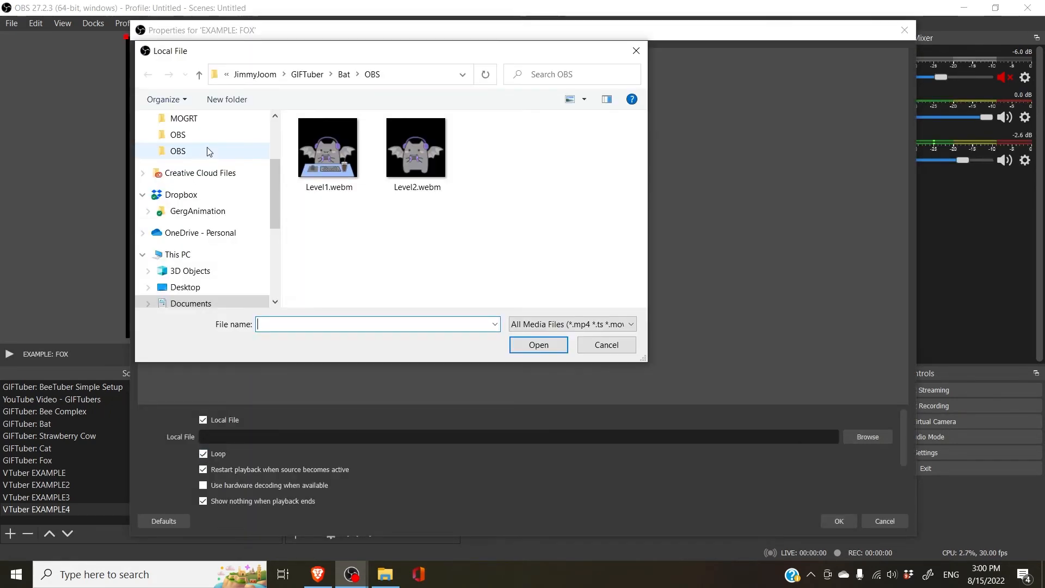
{"action": "scroll", "coordinate": [207, 163], "scroll_direction": "up", "scroll_amount": 3}
{"action": "left_click", "coordinate": [191, 151]}
{"action": "double_click", "coordinate": [342, 289]}
{"action": "scroll", "coordinate": [391, 203], "scroll_direction": "down", "scroll_amount": 10}
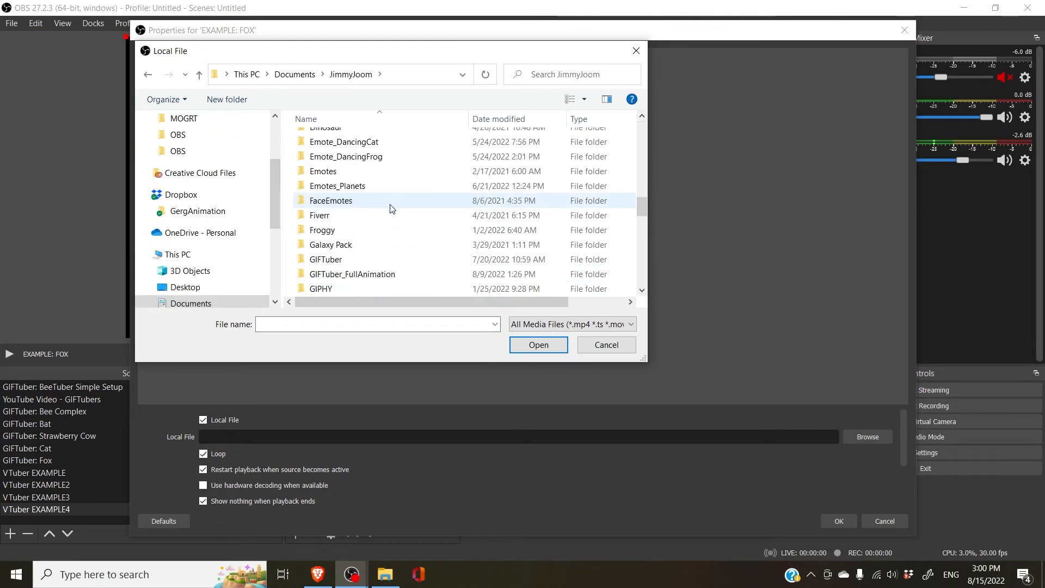
{"action": "double_click", "coordinate": [376, 186]}
{"action": "double_click", "coordinate": [508, 188]}
{"action": "double_click", "coordinate": [420, 166]}
{"action": "left_click", "coordinate": [149, 76]}
{"action": "double_click", "coordinate": [342, 275]}
{"action": "left_click", "coordinate": [839, 521]}
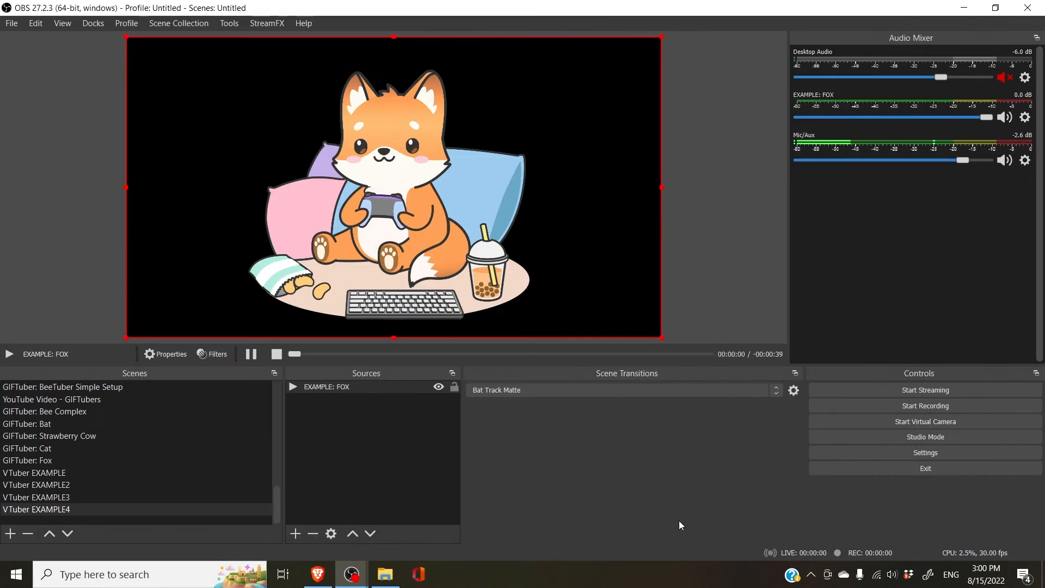
- Add a looping media source named EXAMPLE: FOX MOUTH that plays the local file EXPORT_Mouth.webm
{"action": "left_click", "coordinate": [301, 533]}
{"action": "left_click", "coordinate": [356, 377]}
{"action": "type", "text": "EXAMP"}
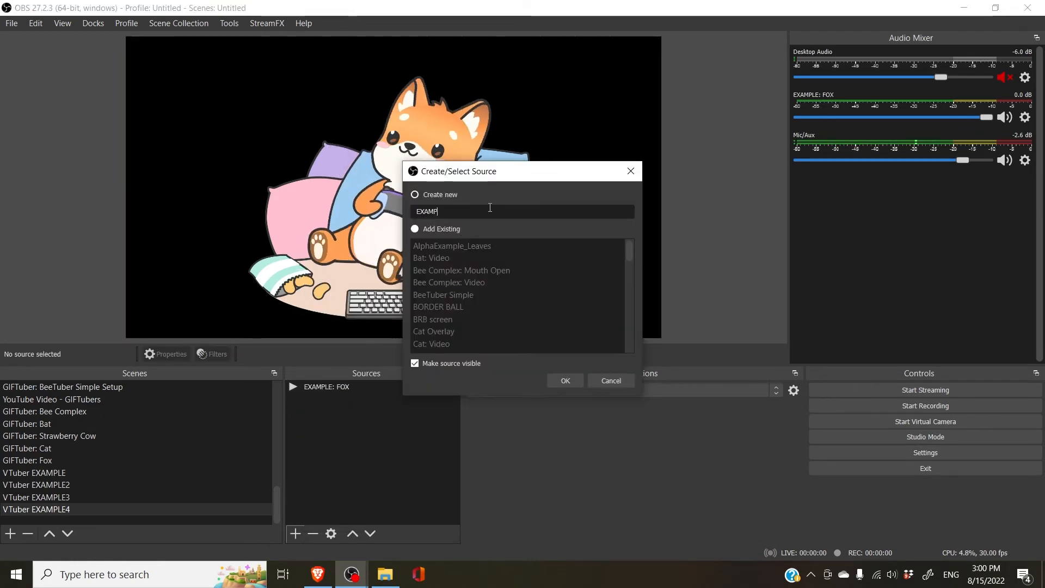
{"action": "type", "text": "LE: FOX MOUTH"}
{"action": "key", "text": "Return"}
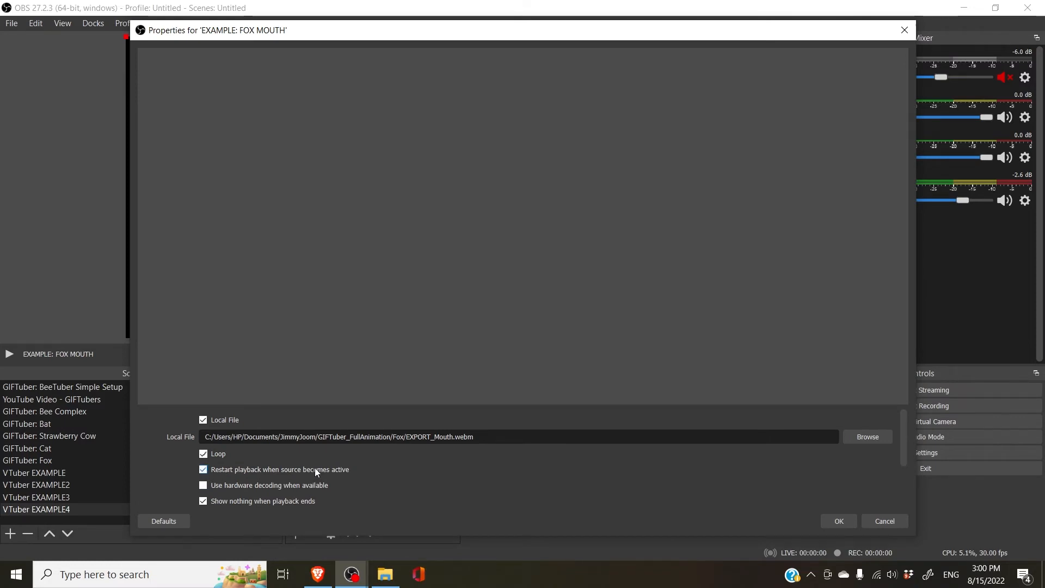
{"action": "left_click", "coordinate": [848, 523]}
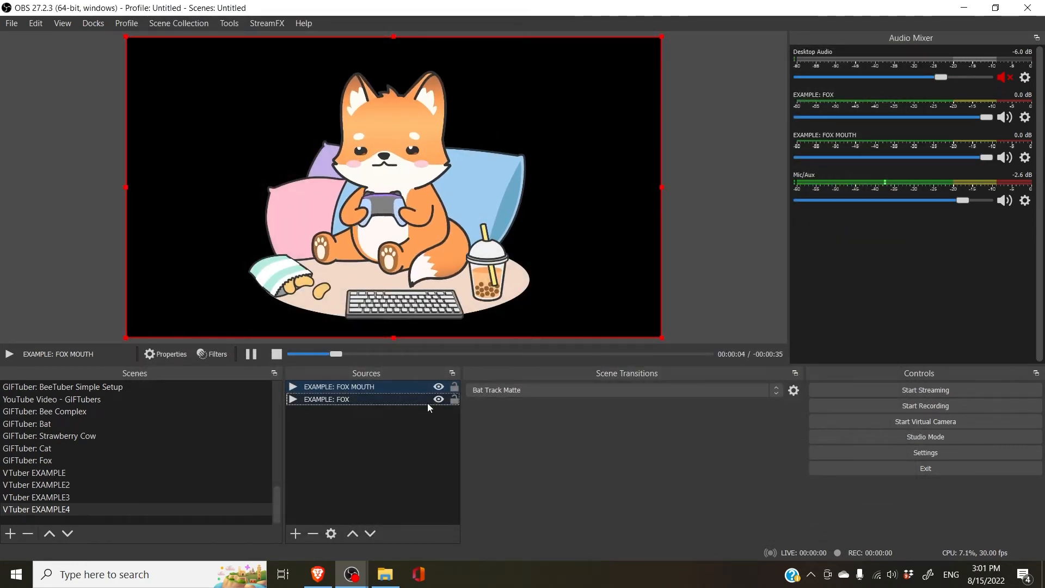
- Group EXAMPLE: FOX MOUTH and EXAMPLE: FOX under the name FOX and check the group by toggling its visibility
{"action": "left_click", "coordinate": [363, 452]}
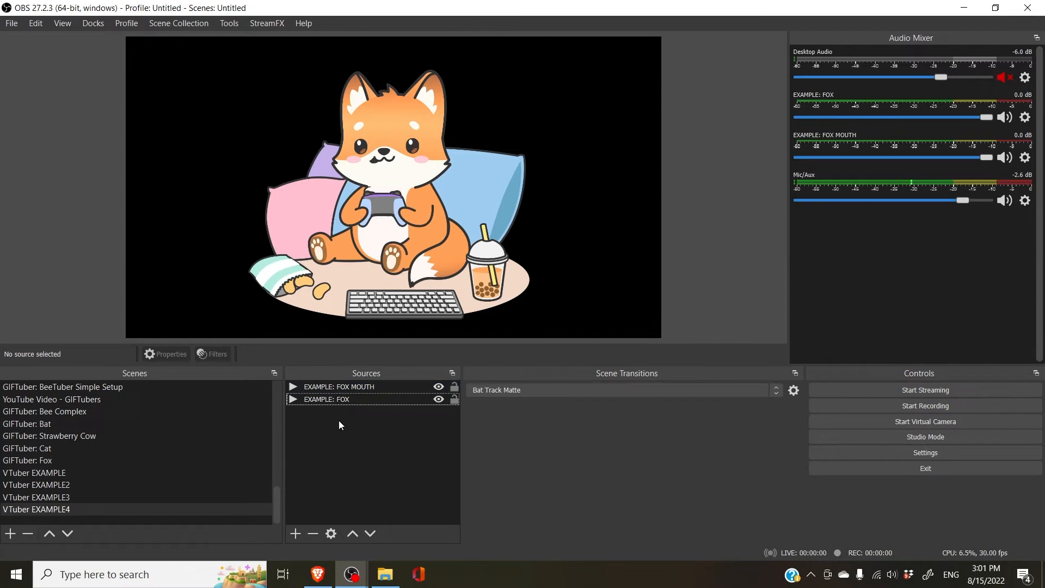
{"action": "left_click", "coordinate": [335, 388]}
{"action": "left_click", "coordinate": [332, 399], "text": "ctrl"}
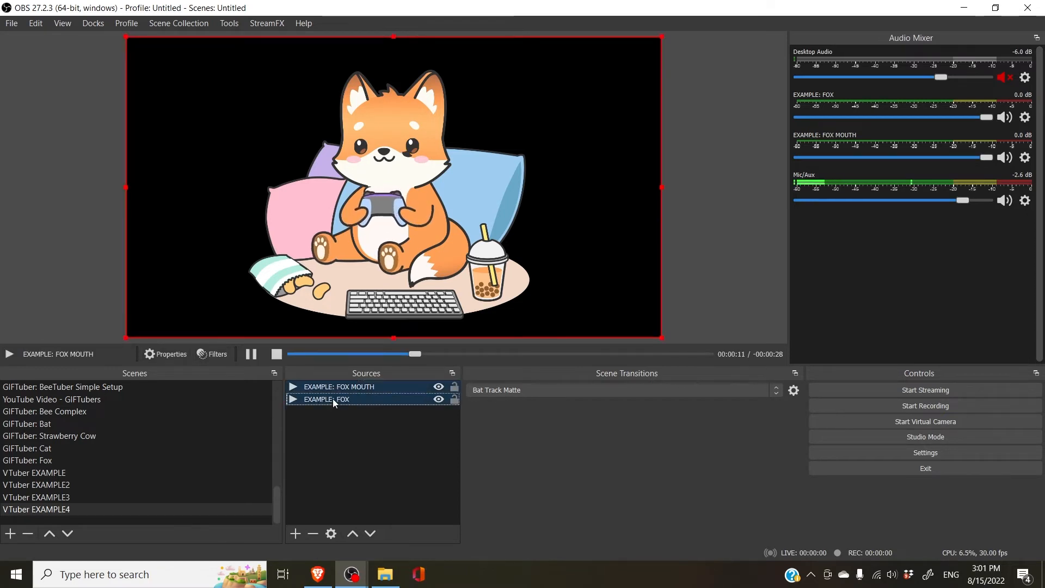
{"action": "right_click", "coordinate": [332, 398]}
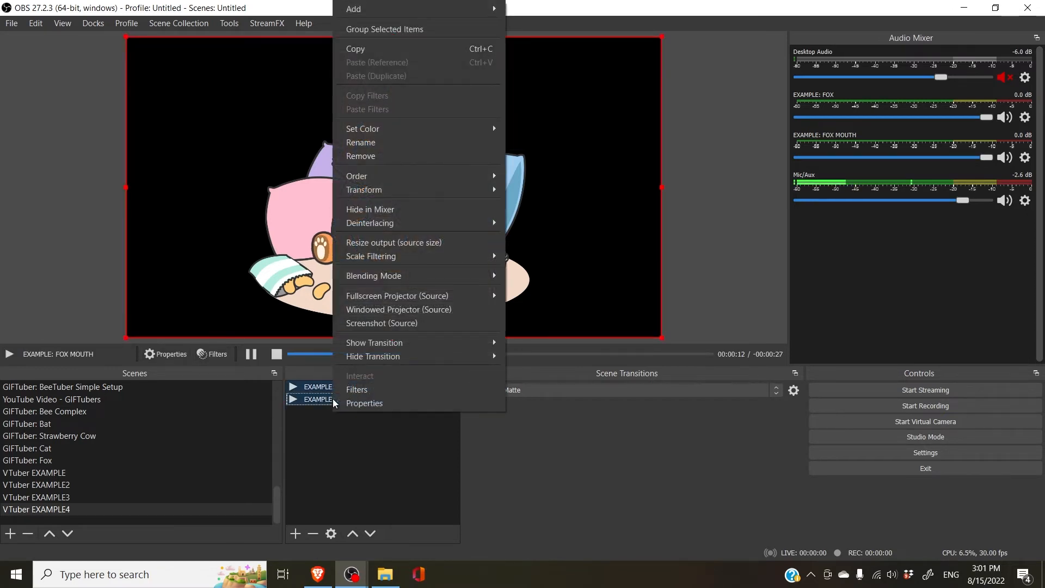
{"action": "left_click", "coordinate": [381, 30]}
{"action": "type", "text": "FO"}
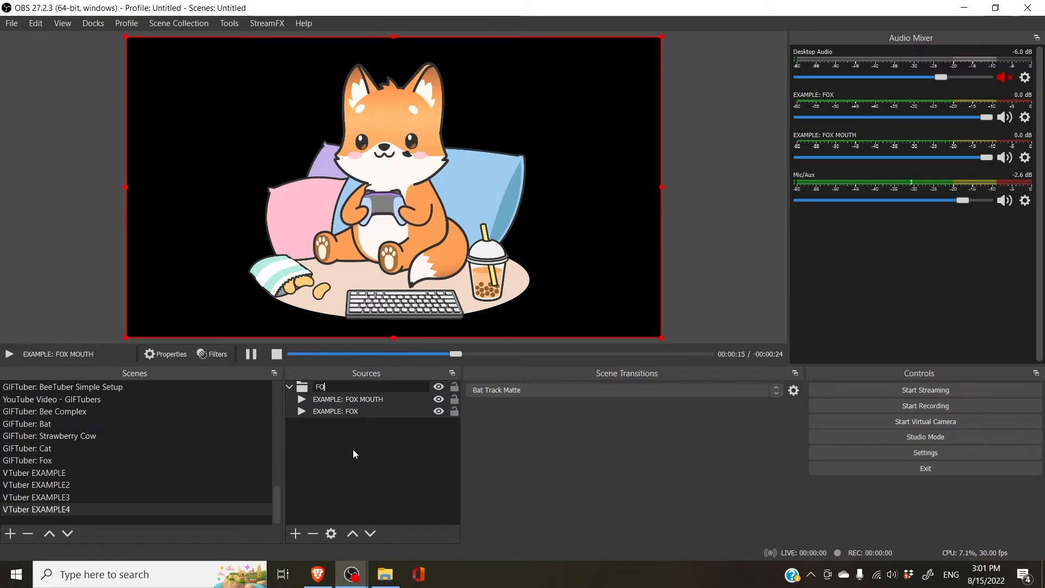
{"action": "type", "text": "X"}
{"action": "key", "text": "Return"}
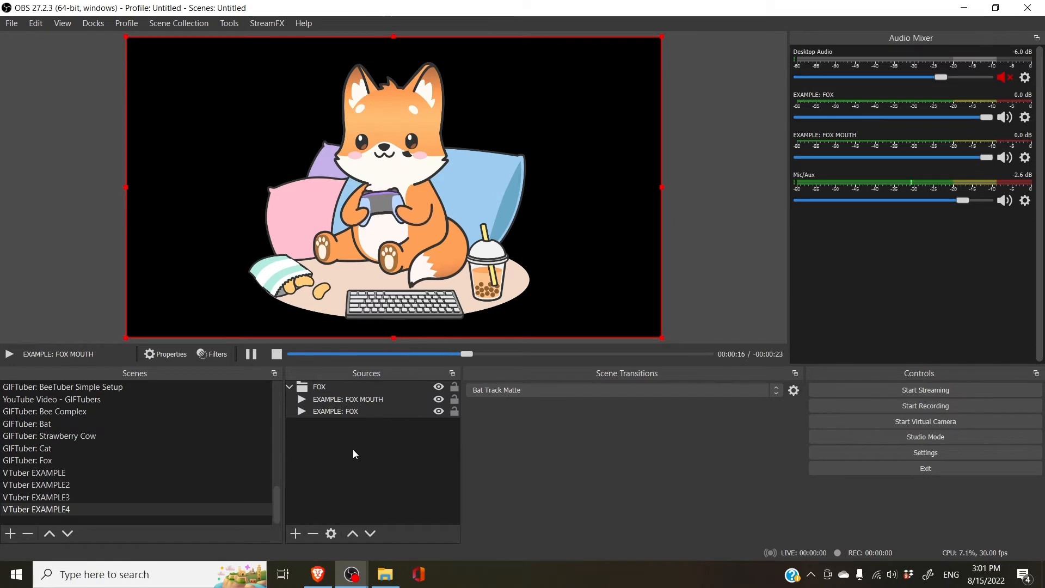
{"action": "left_click", "coordinate": [439, 388]}
{"action": "left_click", "coordinate": [439, 388]}
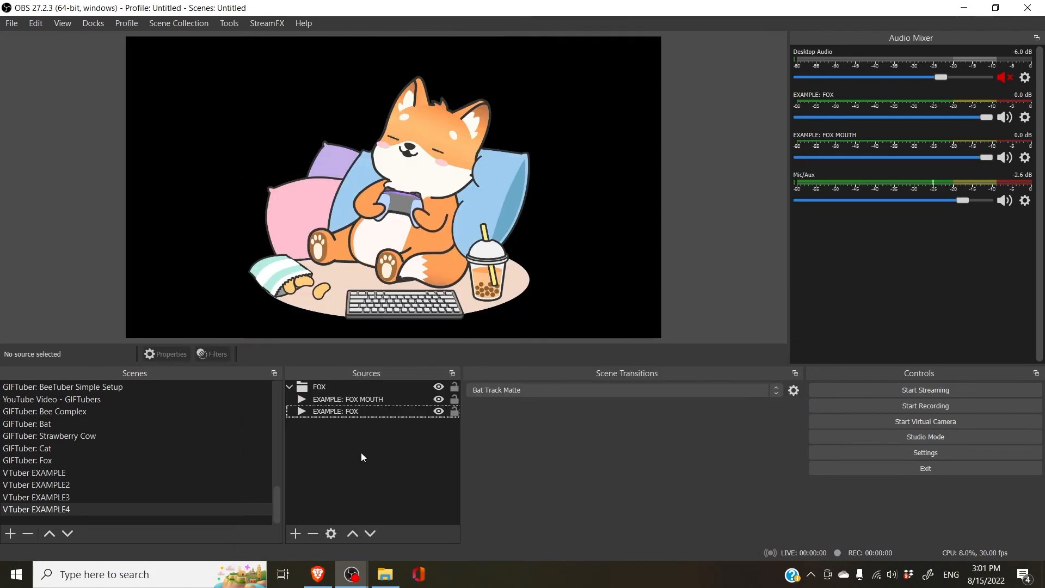
- Add an audio input capture named EXAMPLE FOX MIC using the device Headset Microphone (Realtek(R) Audio)
{"action": "left_click", "coordinate": [295, 534]}
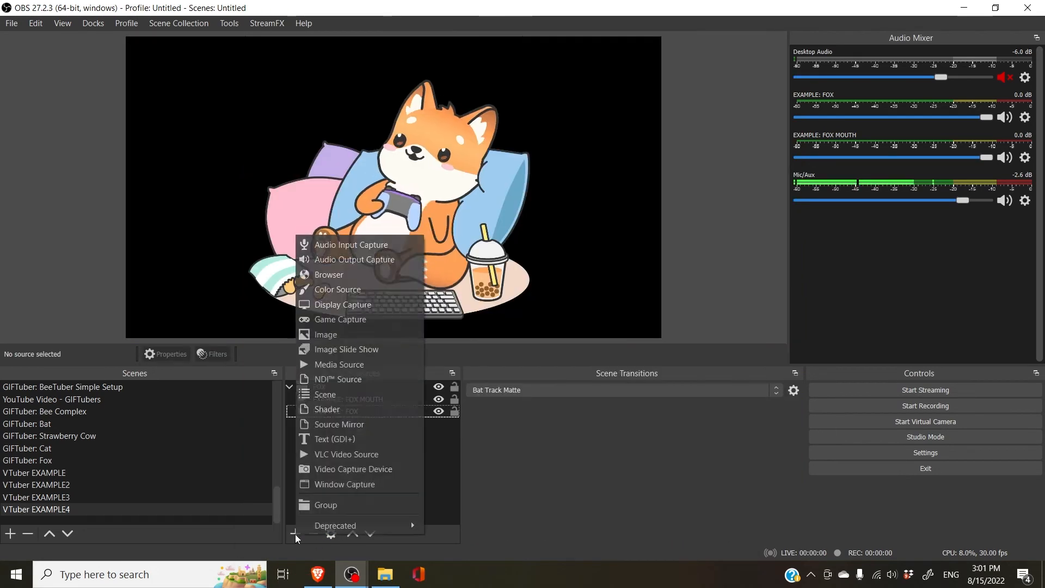
{"action": "left_click", "coordinate": [371, 245]}
{"action": "type", "text": "EXAMPLE FOX MIC"}
{"action": "key", "text": "Return"}
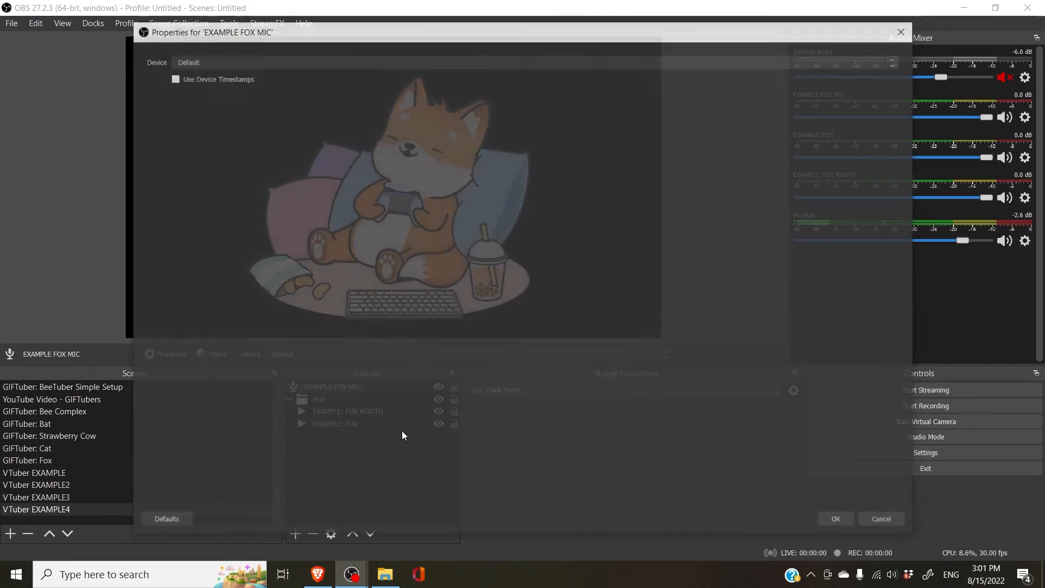
{"action": "left_click", "coordinate": [442, 58]}
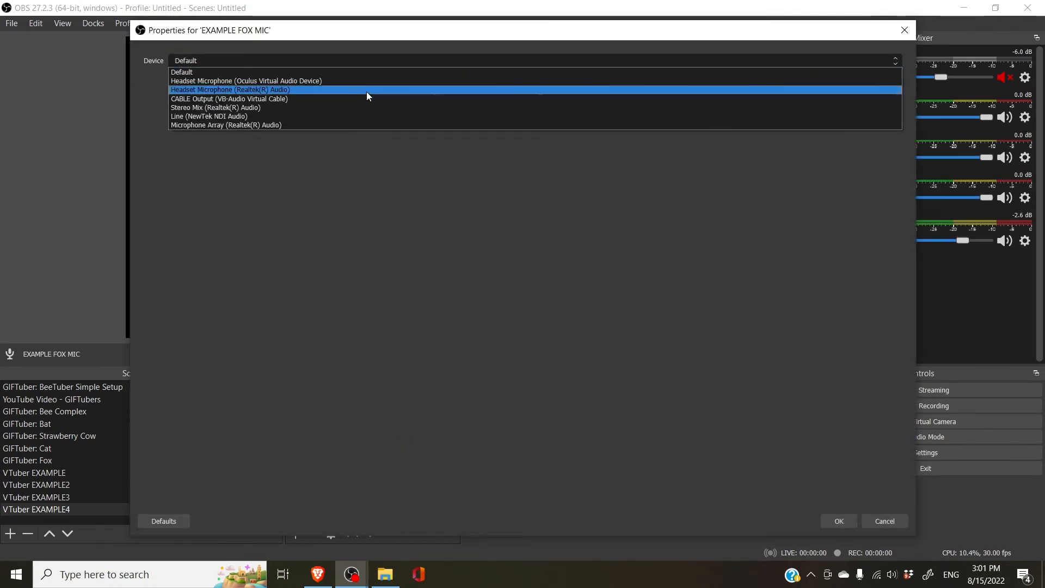
{"action": "left_click", "coordinate": [367, 91]}
{"action": "left_click", "coordinate": [833, 519]}
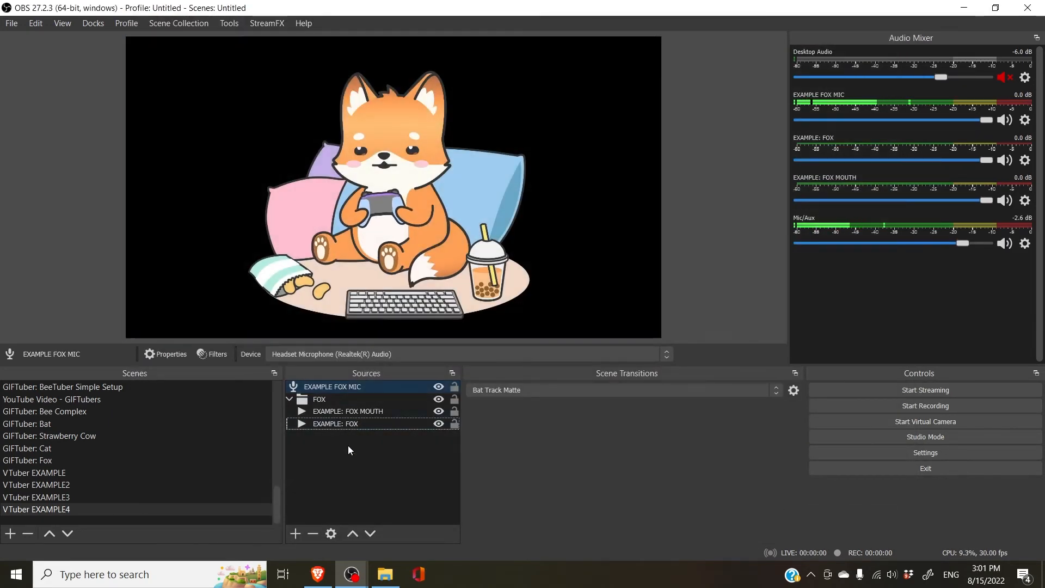
- Add a Color Correction effect filter to EXAMPLE: FOX MOUTH with its opacity set to 0
{"action": "left_click", "coordinate": [355, 411]}
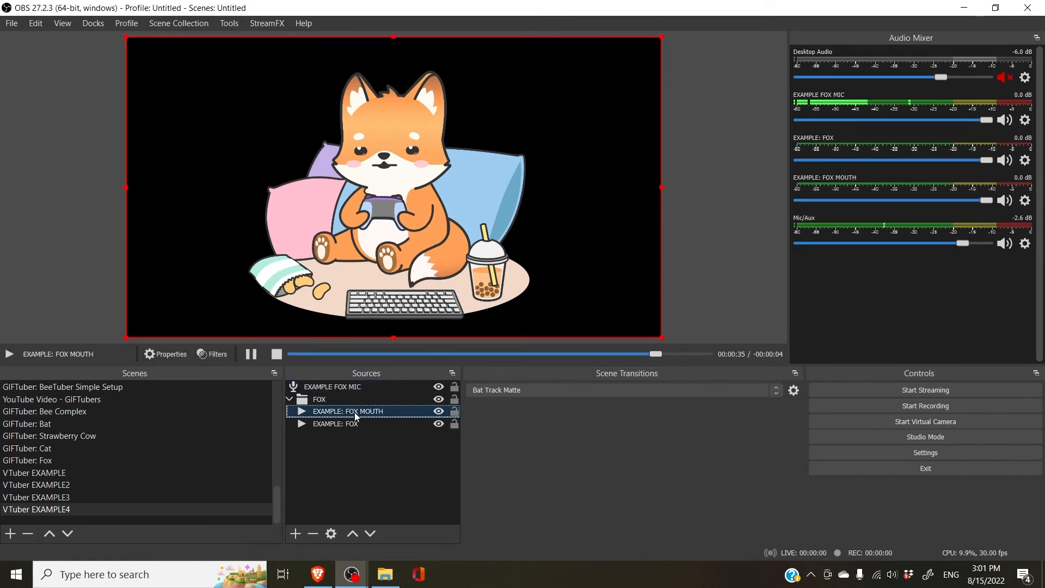
{"action": "right_click", "coordinate": [354, 413]}
{"action": "left_click", "coordinate": [385, 392]}
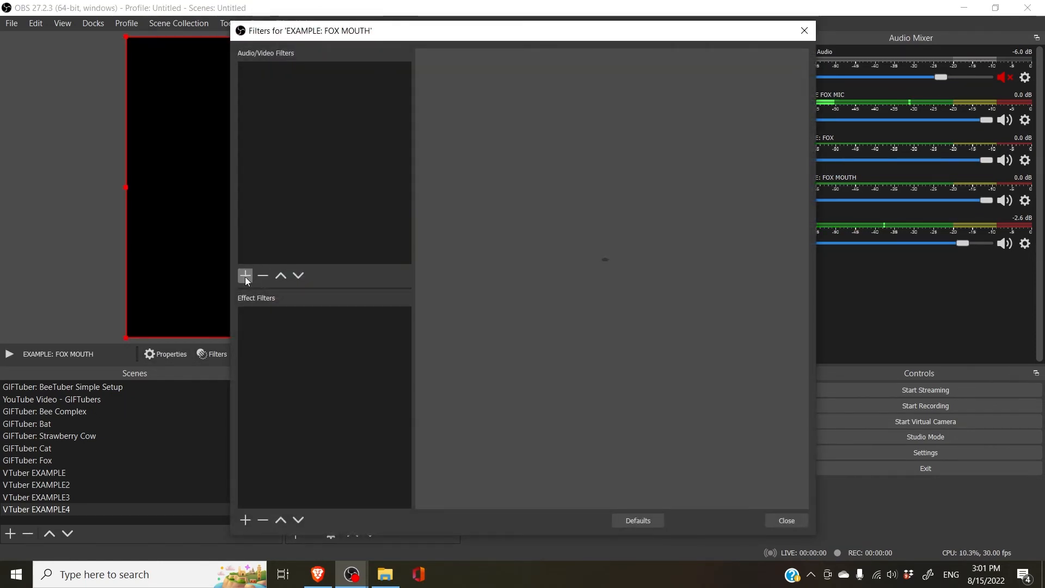
{"action": "left_click", "coordinate": [245, 520]}
{"action": "left_click", "coordinate": [305, 271]}
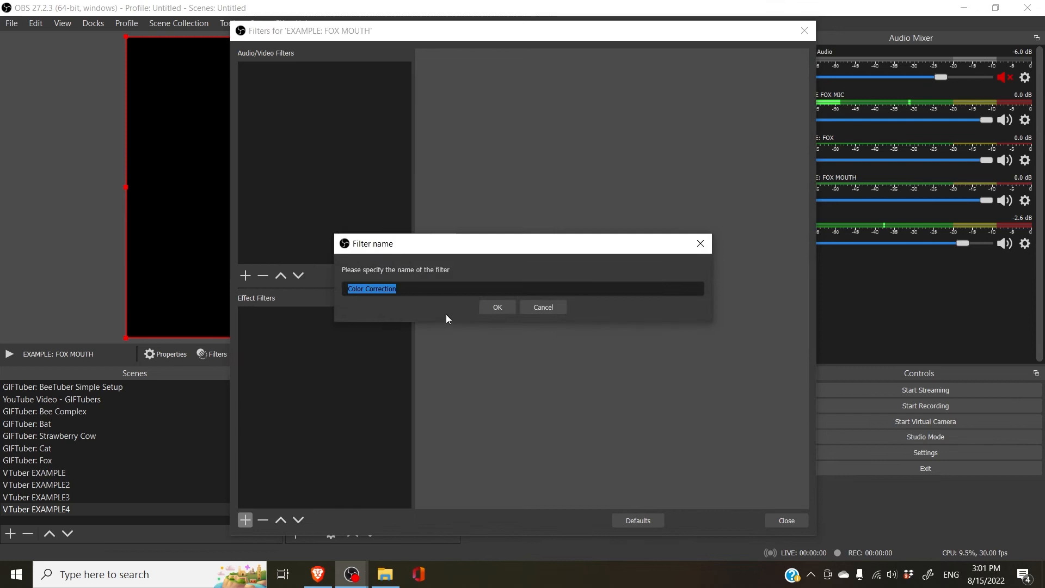
{"action": "left_click", "coordinate": [497, 307]}
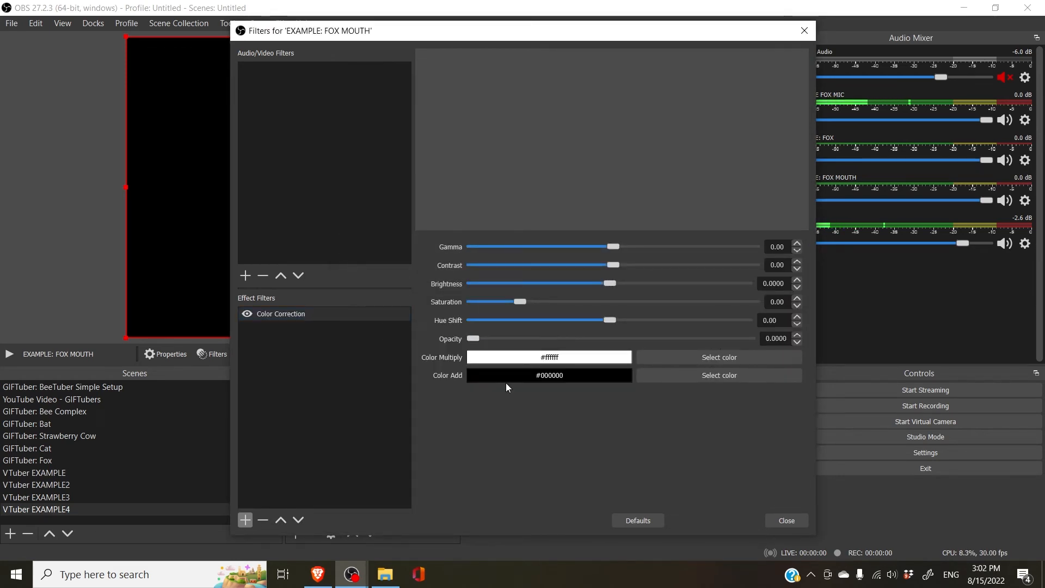
{"action": "left_click", "coordinate": [784, 521]}
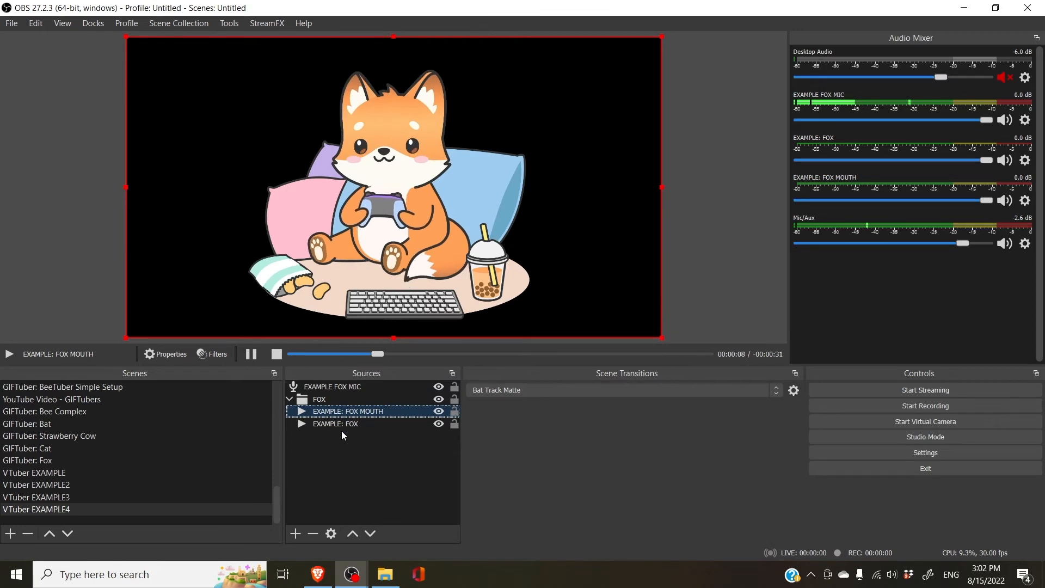
- Add an Audio Move filter named Mouth Open to the EXAMPLE FOX MIC source
{"action": "left_click", "coordinate": [339, 388]}
{"action": "right_click", "coordinate": [339, 388]}
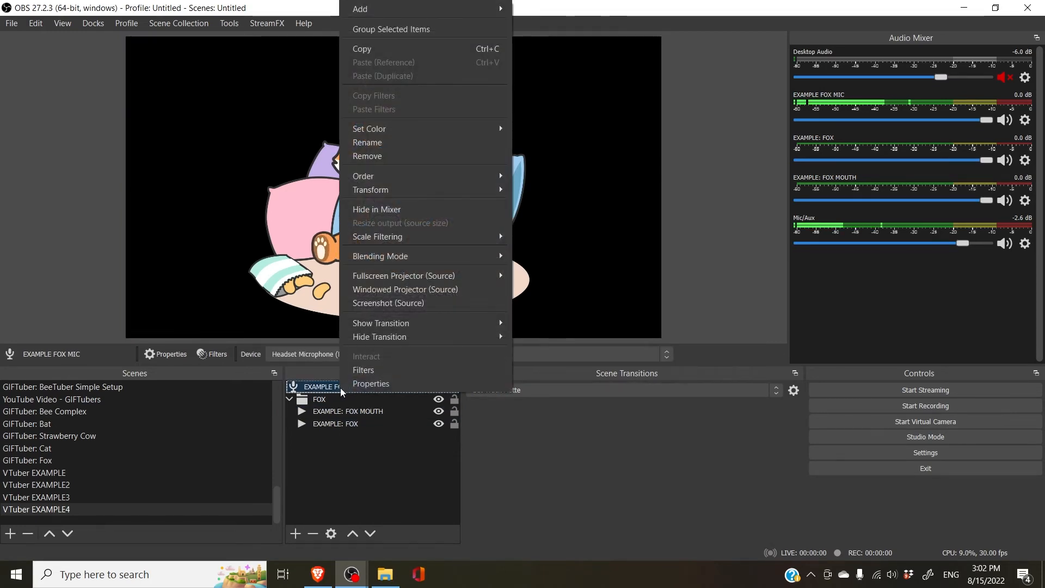
{"action": "left_click", "coordinate": [377, 371]}
{"action": "left_click", "coordinate": [246, 520]}
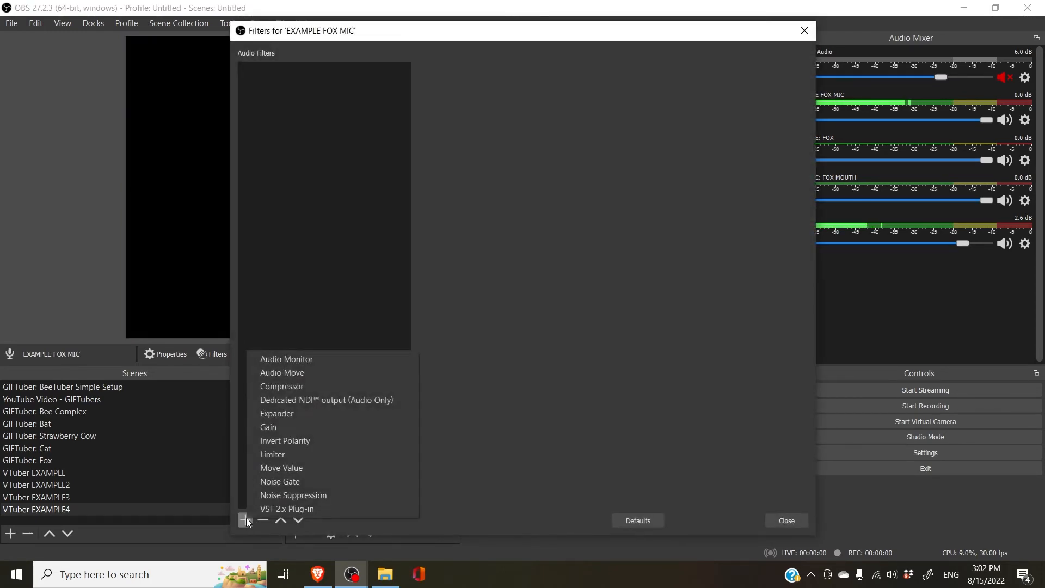
{"action": "left_click", "coordinate": [280, 374]}
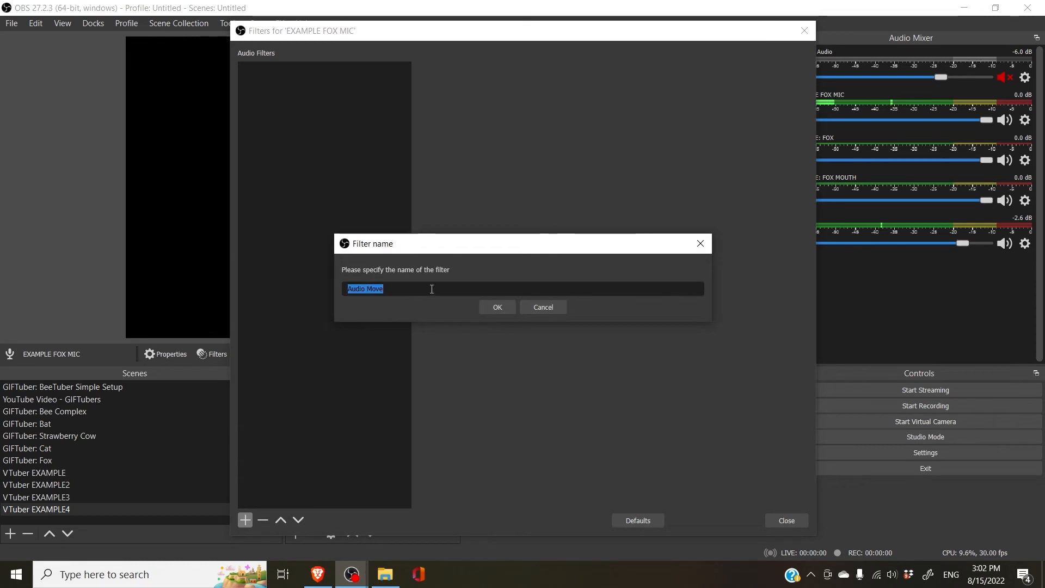
{"action": "type", "text": "Mouth Open"}
{"action": "key", "text": "Return"}
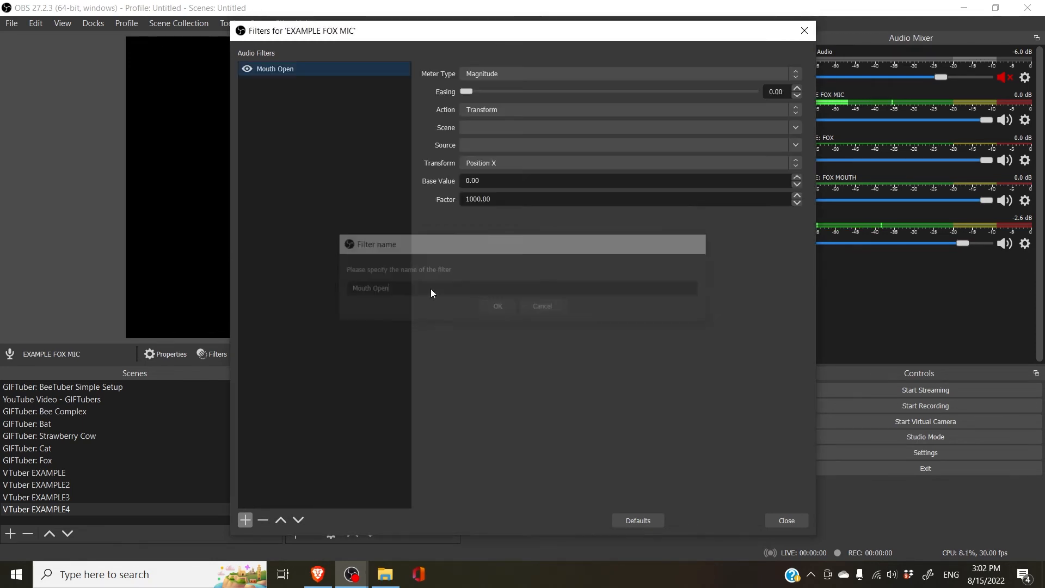
- Set the Mouth Open filter's action to Filter Enable, targeting the Color Correction filter of EXAMPLE: FOX MOUTH
{"action": "left_click", "coordinate": [784, 110]}
{"action": "left_click", "coordinate": [658, 145]}
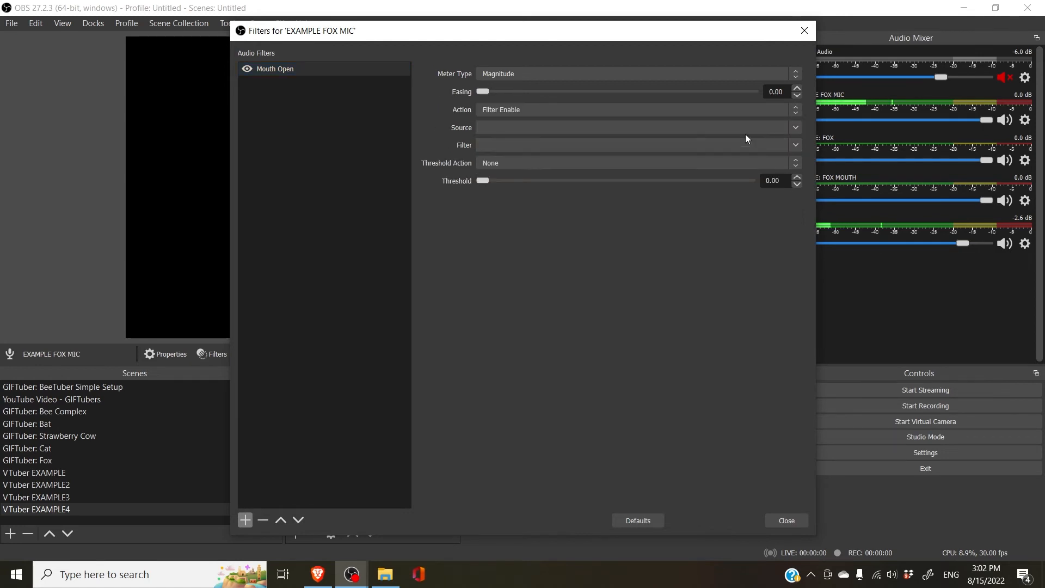
{"action": "left_click", "coordinate": [798, 128]}
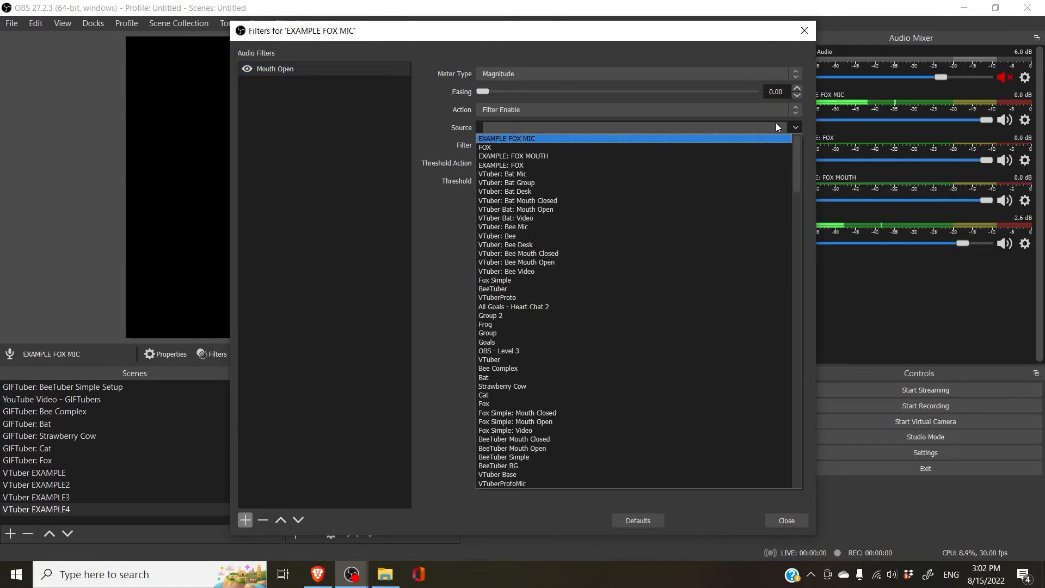
{"action": "left_click", "coordinate": [711, 147]}
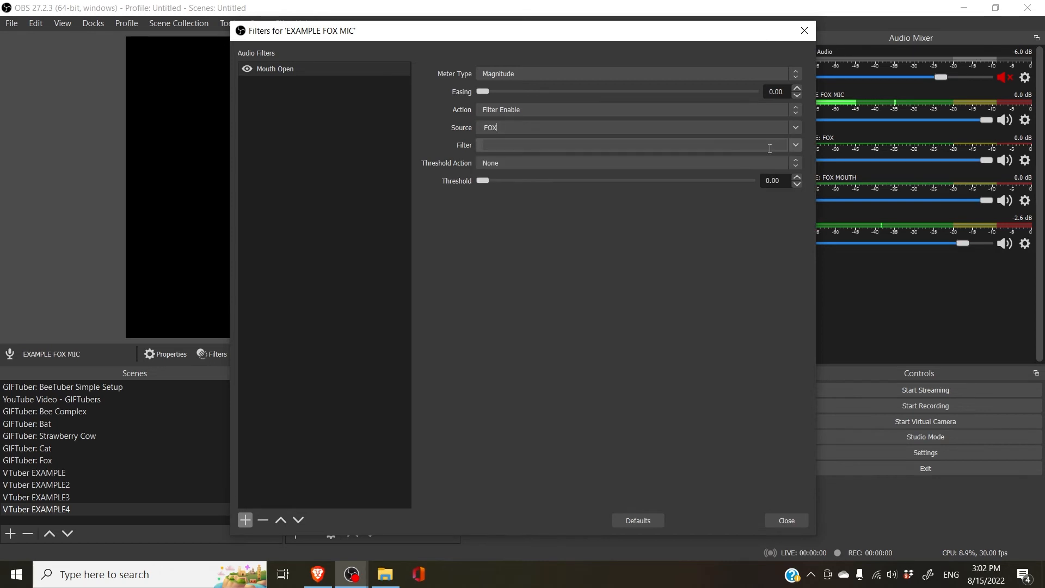
{"action": "left_click", "coordinate": [796, 128]}
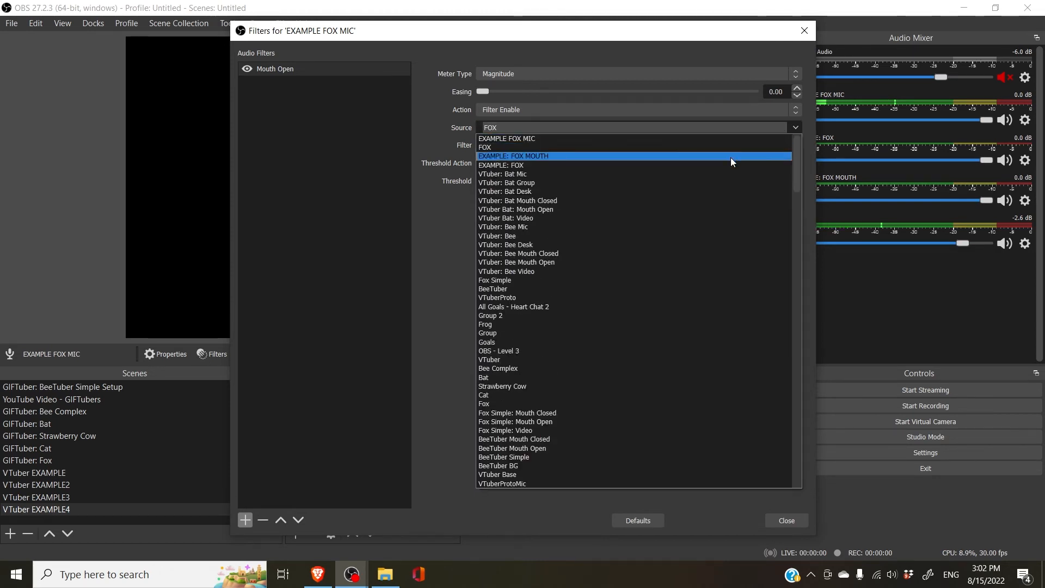
{"action": "left_click", "coordinate": [731, 158]}
{"action": "left_click", "coordinate": [796, 145]}
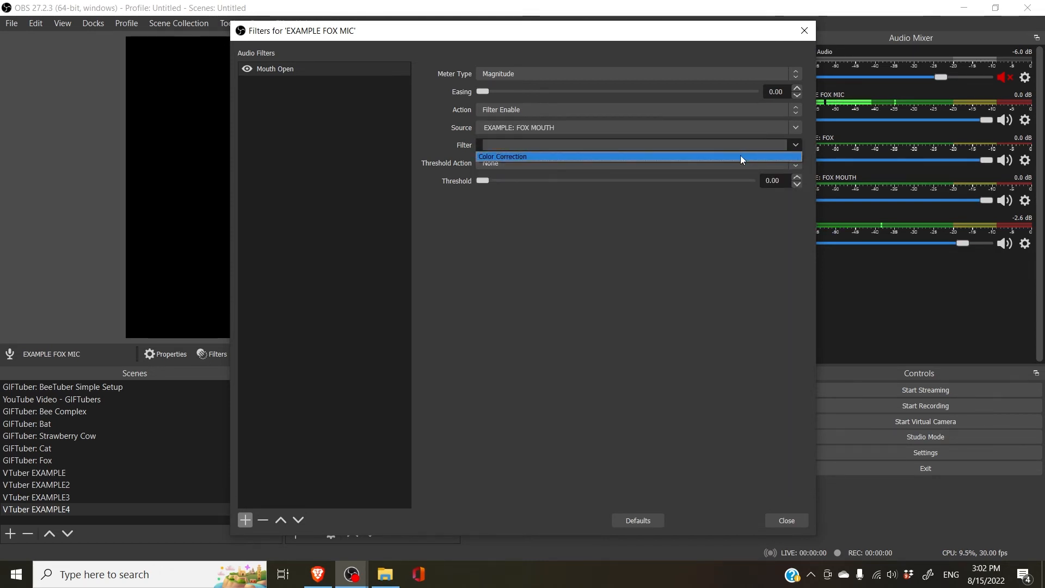
{"action": "left_click", "coordinate": [741, 157]}
- Set Mouth Open to Enable Under and Disable Over at a threshold of about 3.07, and check the fox's mouth in the preview
{"action": "left_click", "coordinate": [794, 162]}
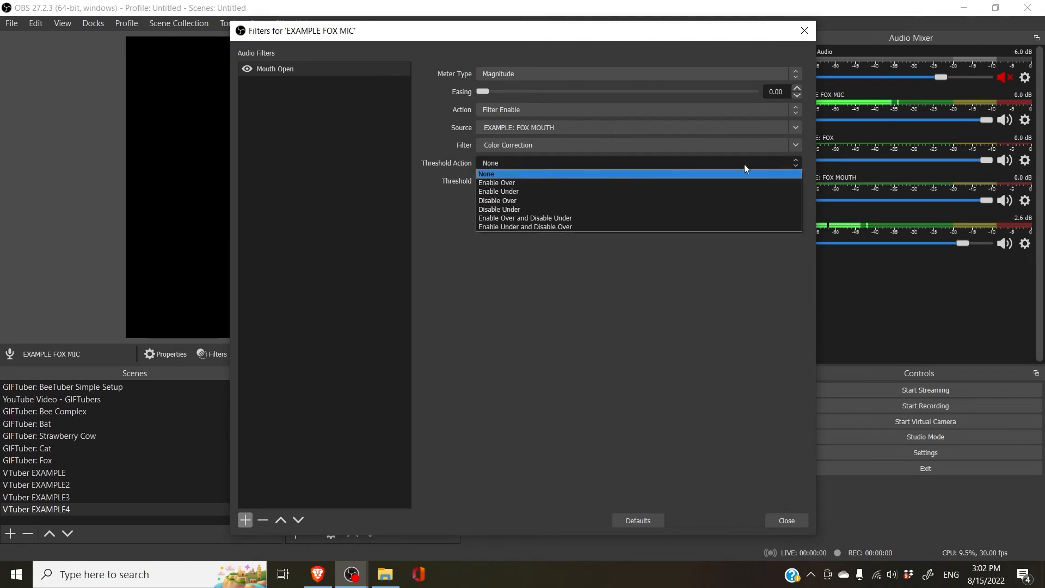
{"action": "left_click", "coordinate": [592, 227]}
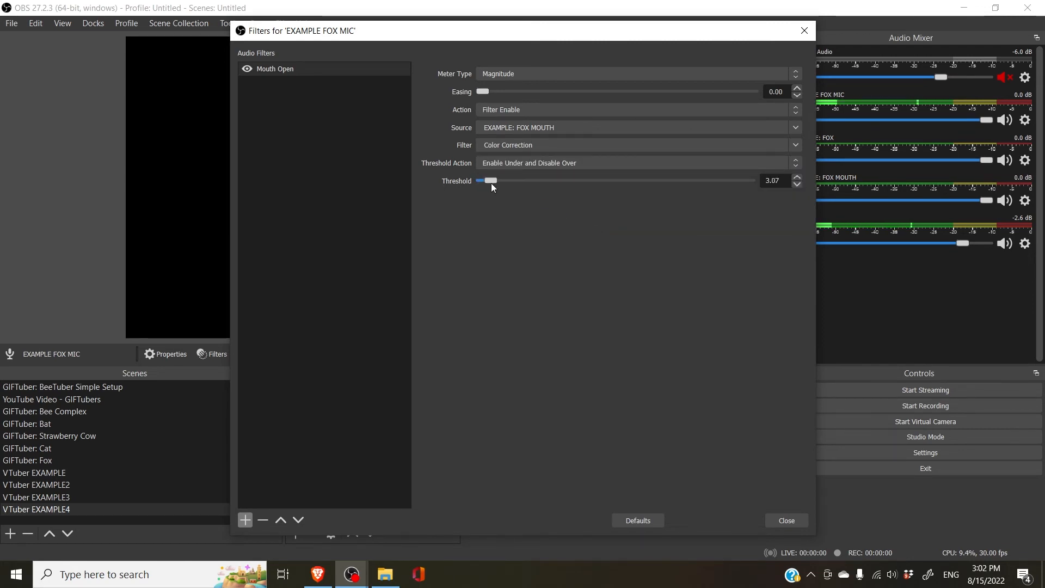
{"action": "left_click_drag", "start_coordinate": [447, 34], "coordinate": [638, 38]}
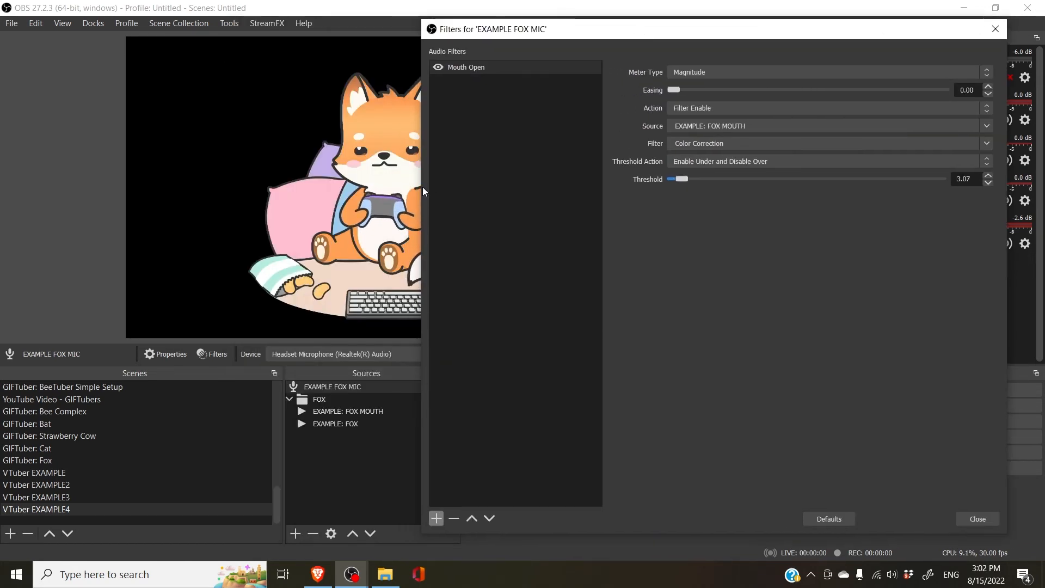
{"action": "left_click_drag", "start_coordinate": [420, 177], "coordinate": [509, 163]}
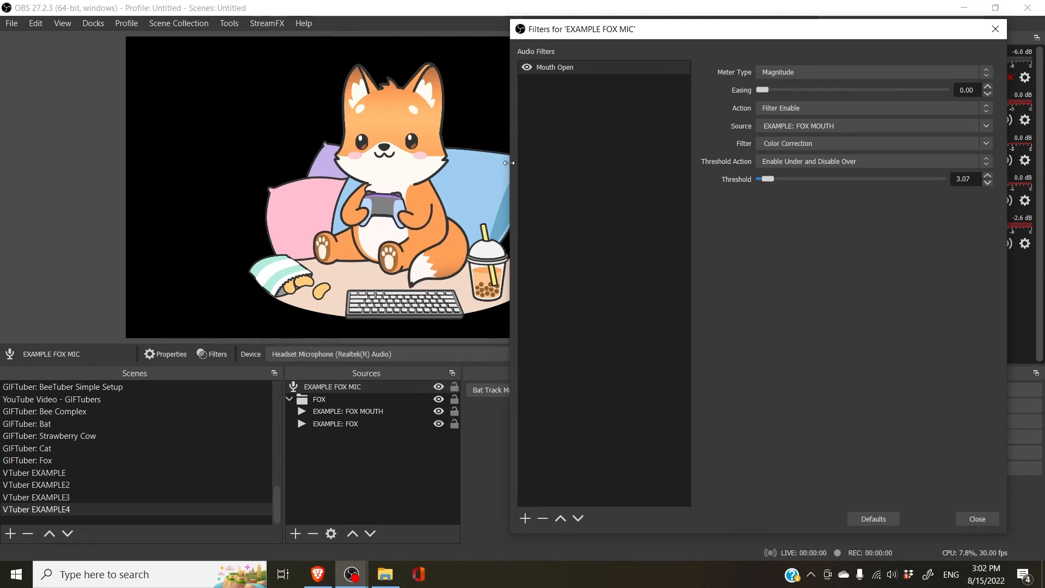
{"action": "left_click", "coordinate": [972, 517]}
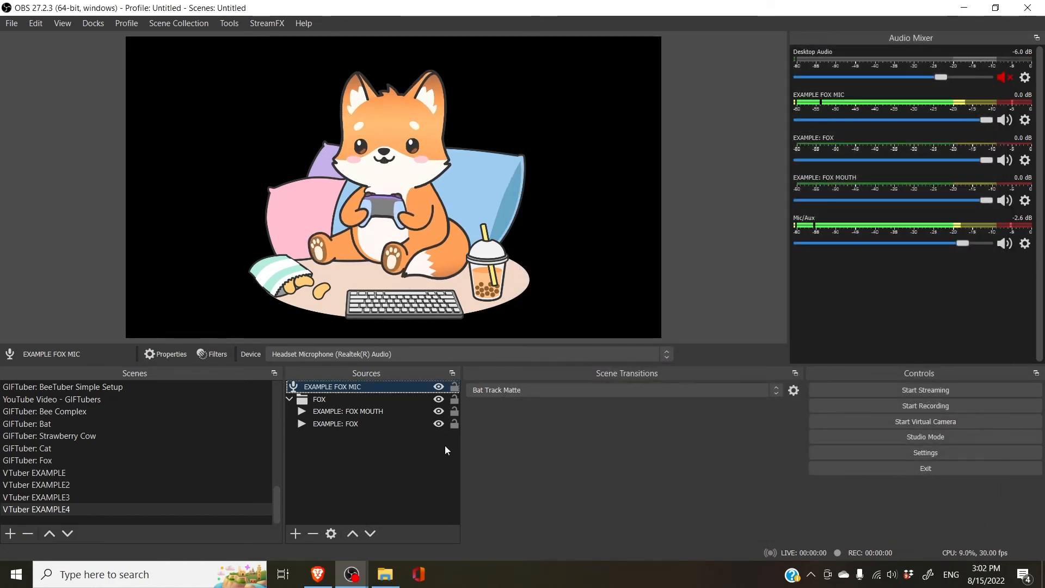
- Switch to the scene VTuber EXAMPLE3 and move the bee and the bat up to the top of the canvas
{"action": "left_click", "coordinate": [131, 483]}
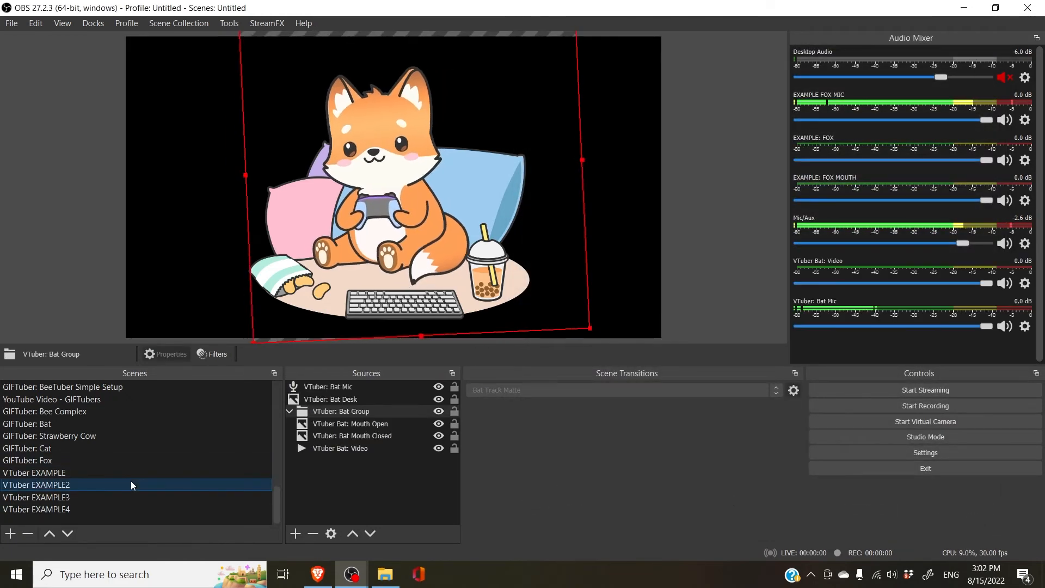
{"action": "left_click", "coordinate": [134, 496]}
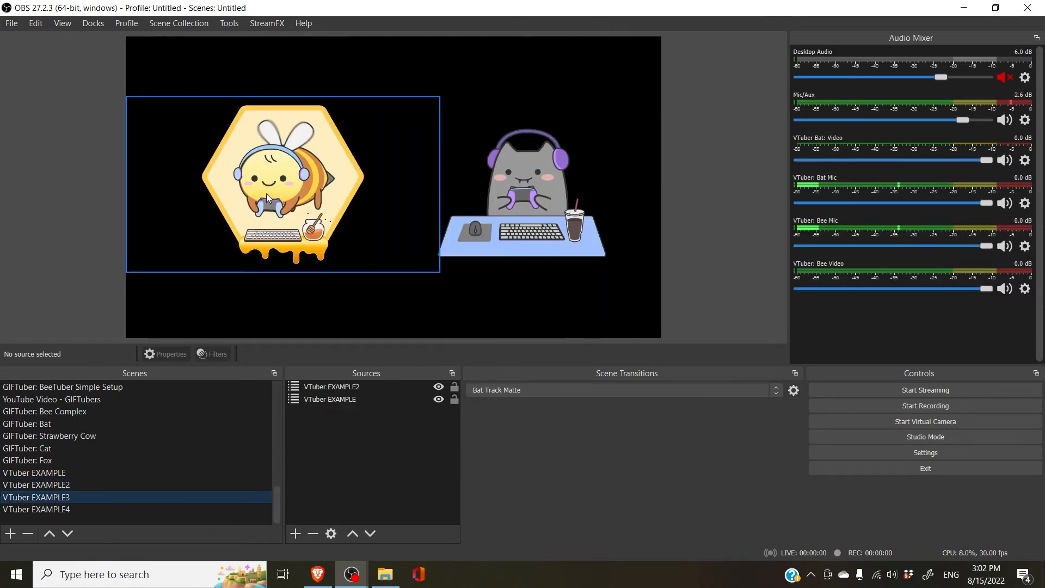
{"action": "left_click", "coordinate": [266, 194]}
{"action": "left_click", "coordinate": [512, 136]}
{"action": "left_click", "coordinate": [295, 534]}
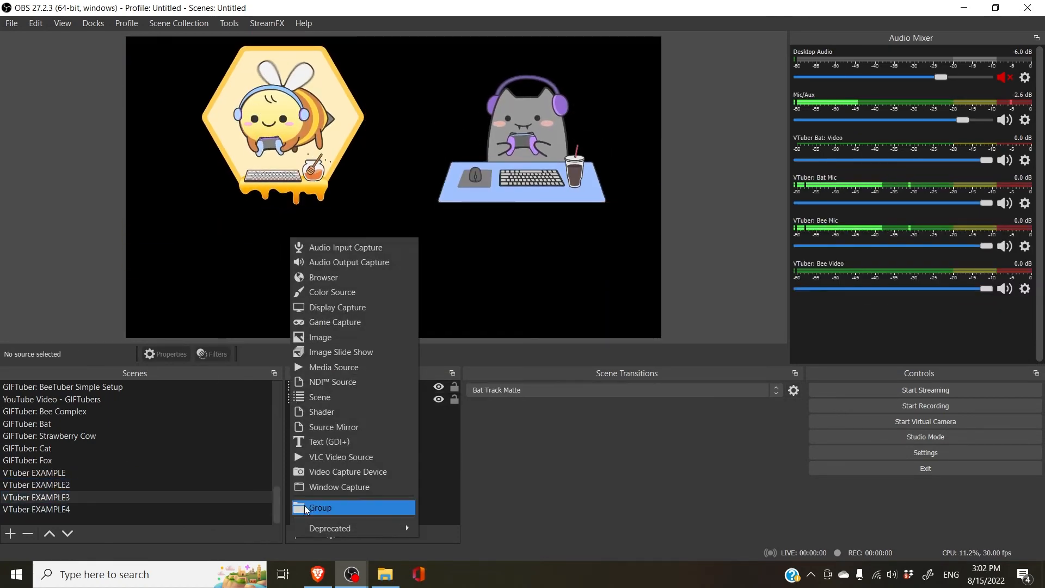
{"action": "left_click", "coordinate": [326, 397]}
{"action": "scroll", "coordinate": [499, 316], "scroll_direction": "up", "scroll_amount": 5}
{"action": "scroll", "coordinate": [501, 307], "scroll_direction": "up", "scroll_amount": 3}
{"action": "scroll", "coordinate": [501, 308], "scroll_direction": "down", "scroll_amount": 8}
{"action": "scroll", "coordinate": [501, 308], "scroll_direction": "up", "scroll_amount": 5}
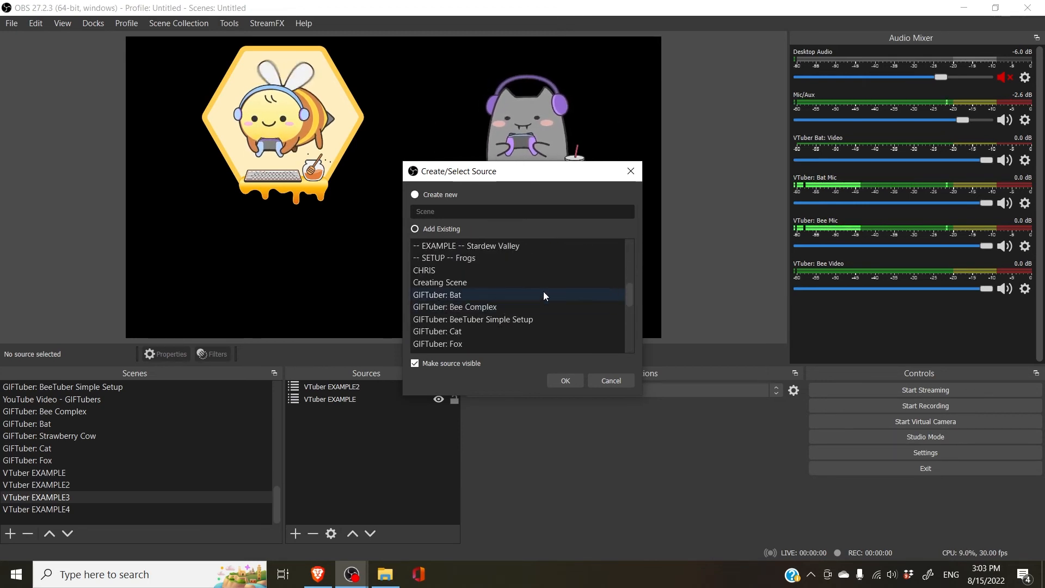
{"action": "left_click", "coordinate": [611, 380]}
- Add the existing scene VTuber EXAMPLE4 as a source in VTuber EXAMPLE3
{"action": "left_click", "coordinate": [295, 534]}
{"action": "left_click", "coordinate": [326, 395]}
{"action": "scroll", "coordinate": [559, 295], "scroll_direction": "down", "scroll_amount": 10}
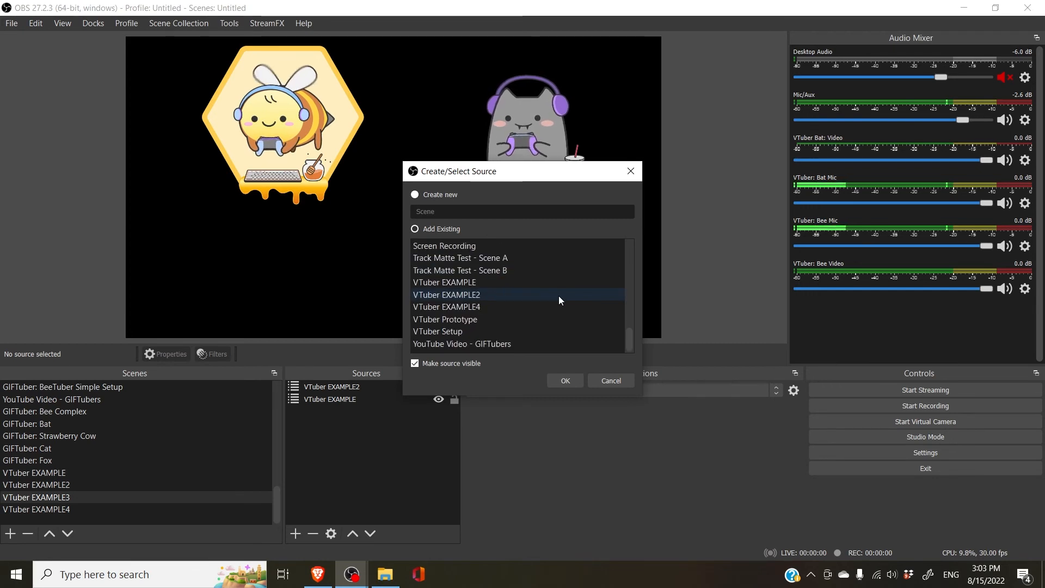
{"action": "double_click", "coordinate": [478, 307]}
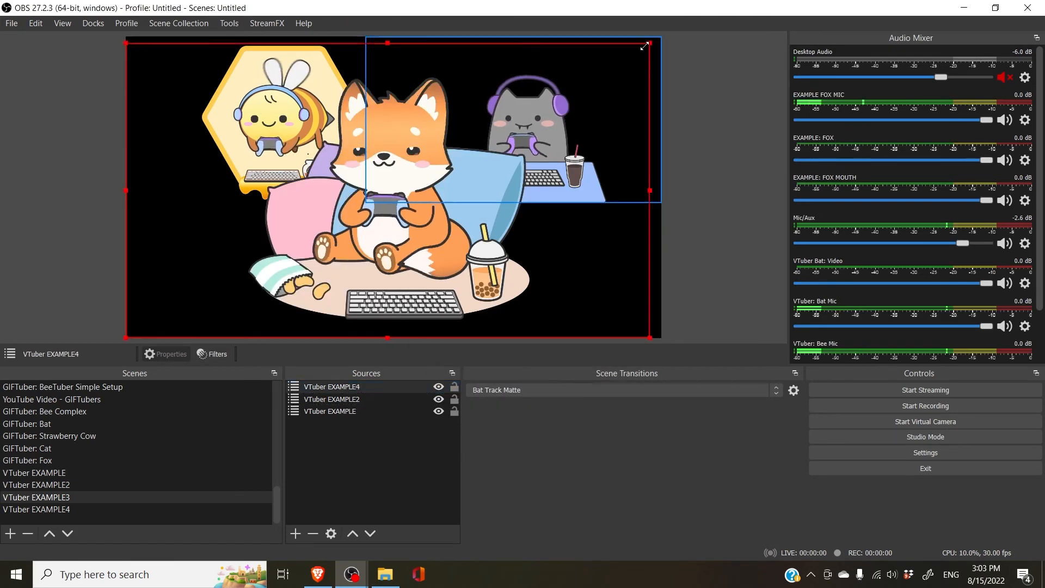
- Shrink the fox scene to a bit under half size and place it in the canvas's lower-right corner below the bat
{"action": "left_click_drag", "start_coordinate": [662, 37], "coordinate": [418, 175]}
{"action": "left_click_drag", "start_coordinate": [133, 175], "coordinate": [484, 205]}
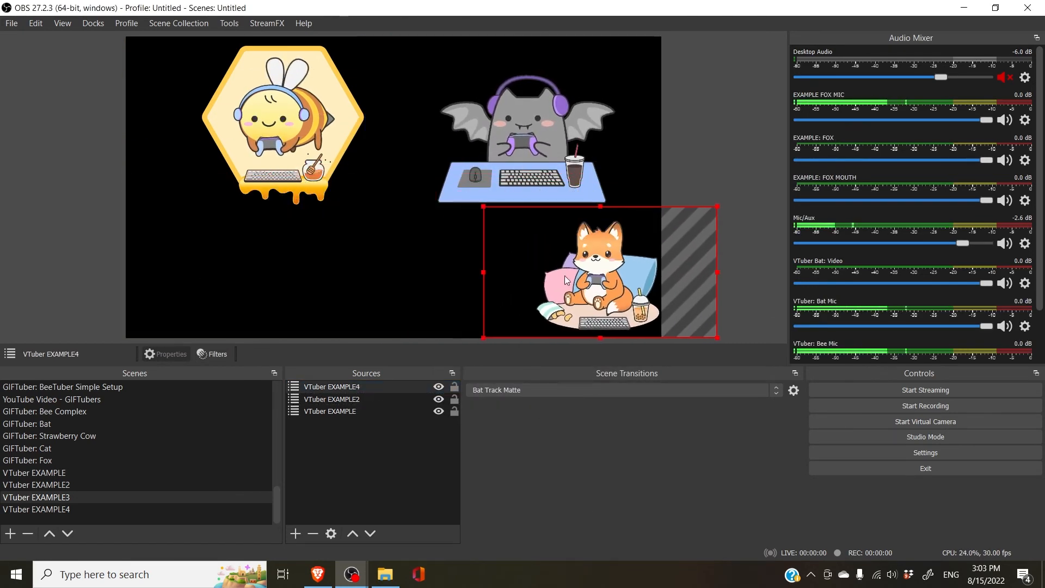
{"action": "left_click", "coordinate": [373, 517]}
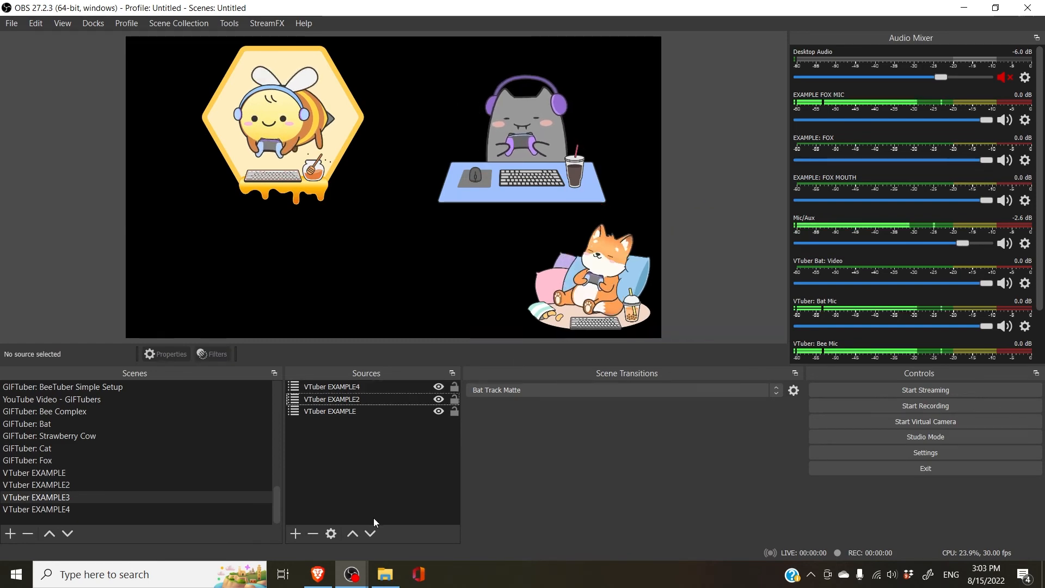